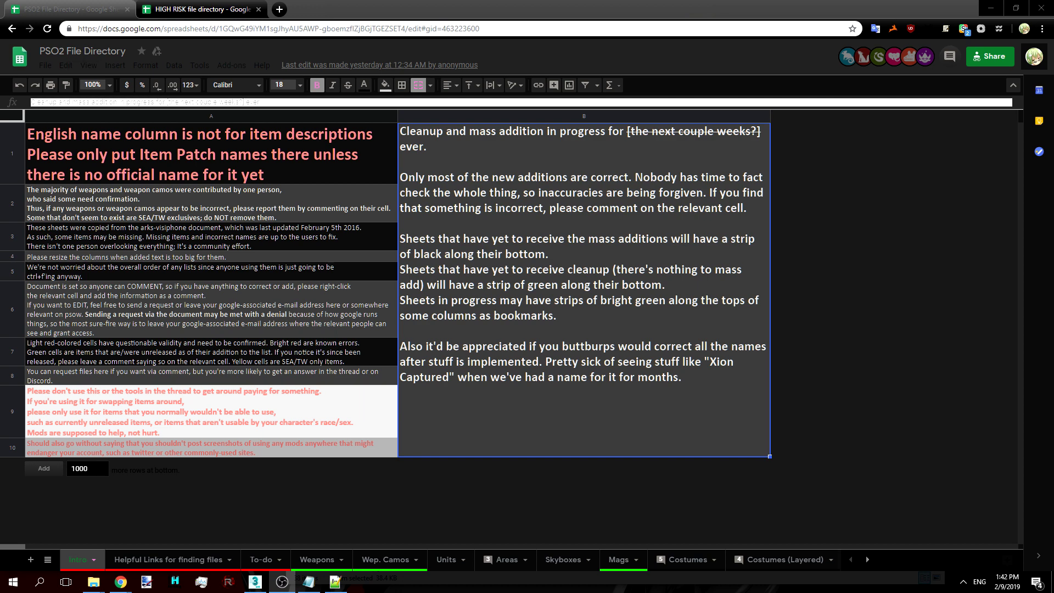
- Open the Player Body sheet and copy the Models file name listed for Female Body (Normal)
{"action": "left_click", "coordinate": [688, 559]}
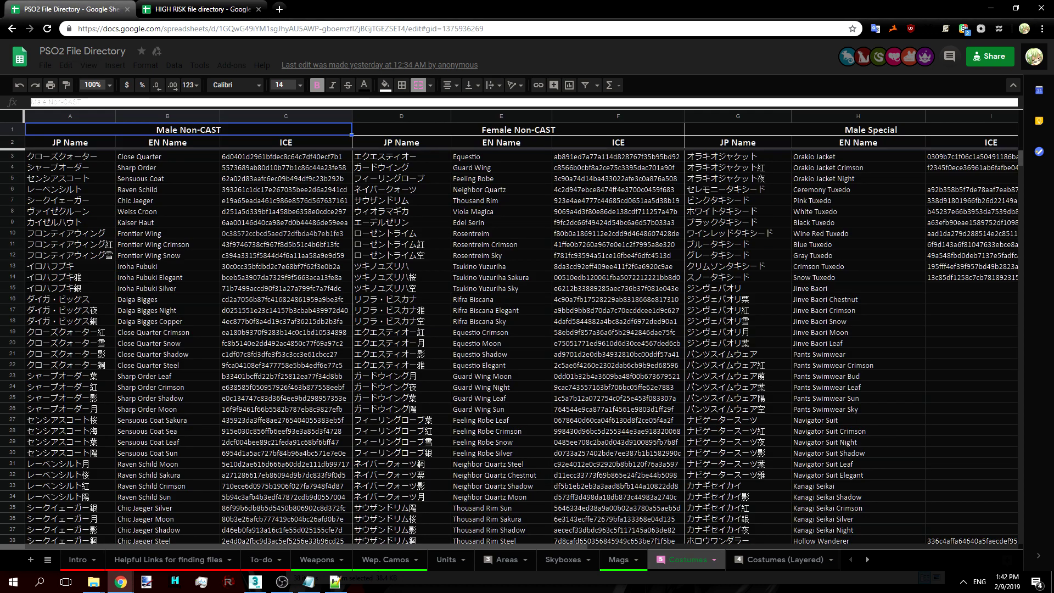
{"action": "left_click", "coordinate": [867, 560]}
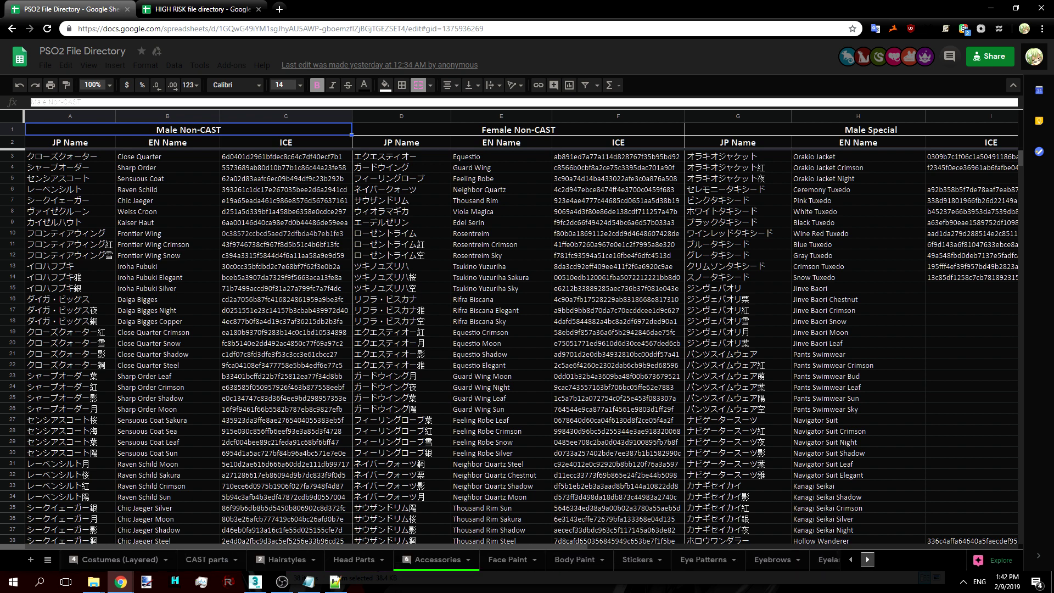
{"action": "left_click", "coordinate": [867, 560]}
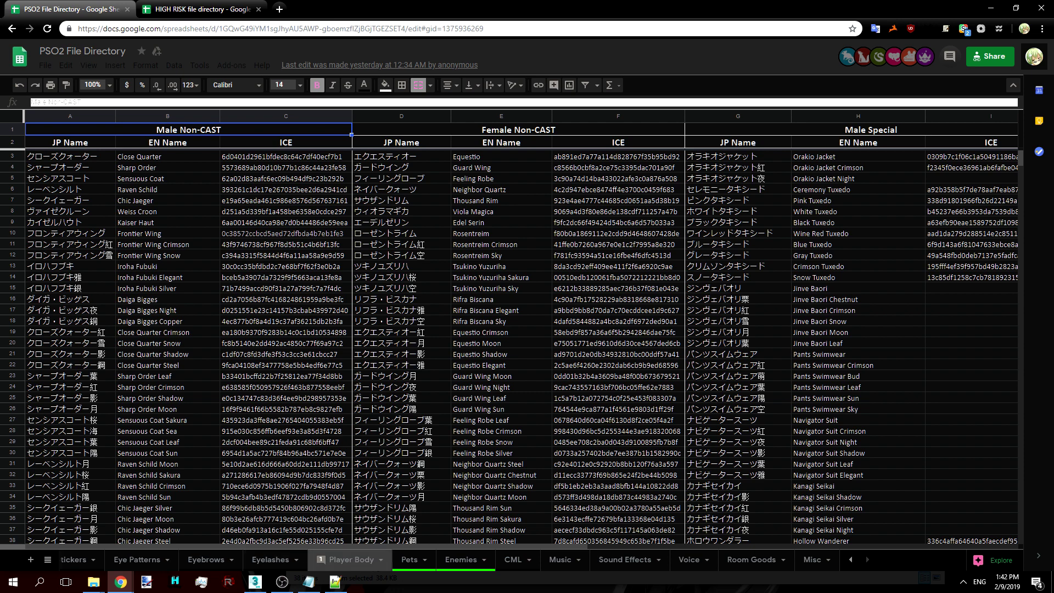
{"action": "left_click", "coordinate": [351, 559]}
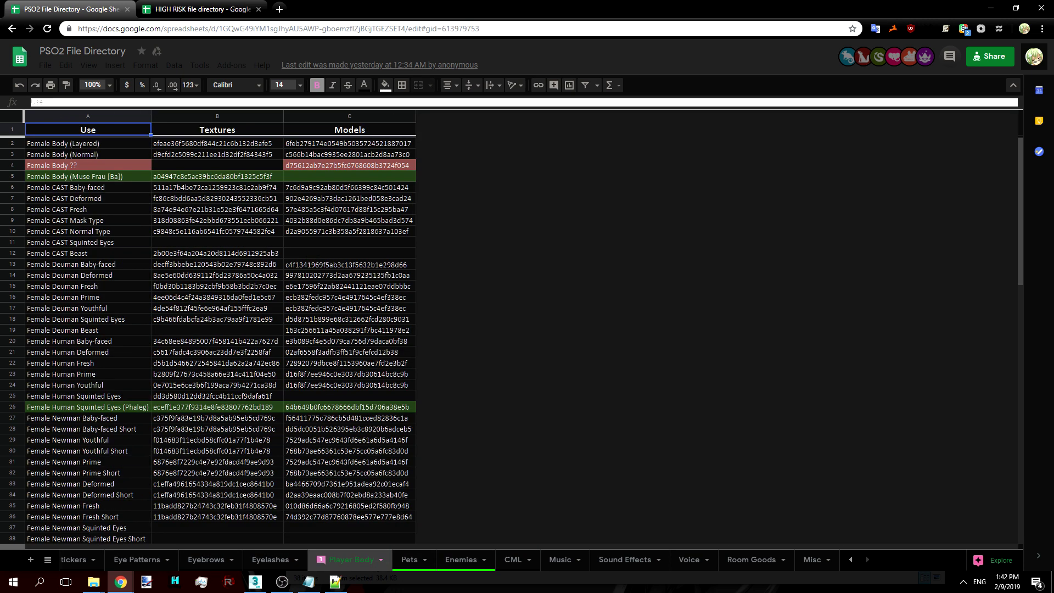
{"action": "left_click", "coordinate": [349, 143]}
{"action": "left_click", "coordinate": [349, 154]}
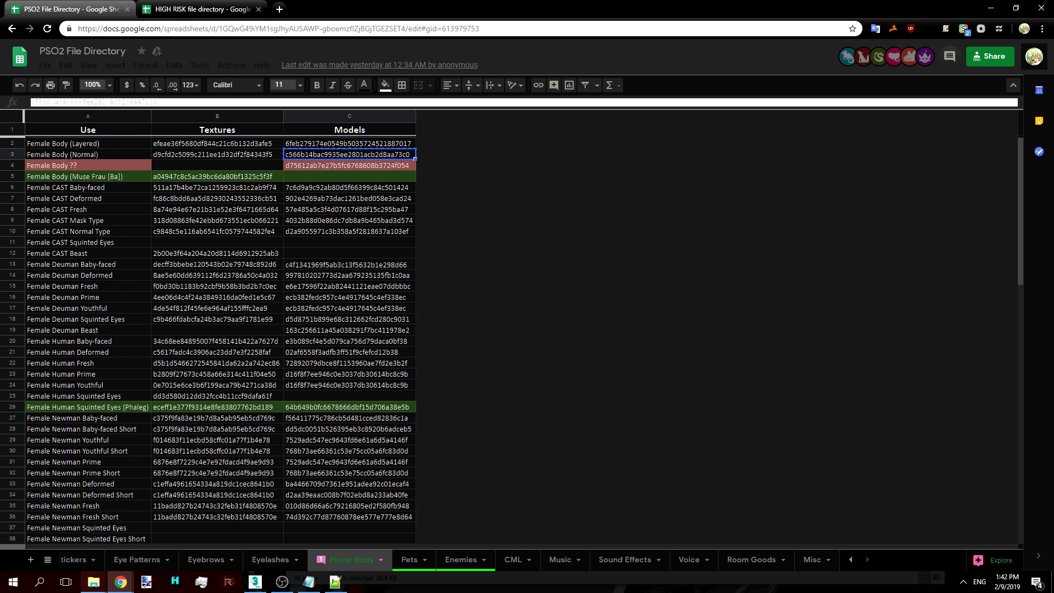
- Search the pso2_bin data\win32 folder for the file c566b14bac9935ee2801acb2d8aa73c0
{"action": "mouse_move", "coordinate": [93, 582]}
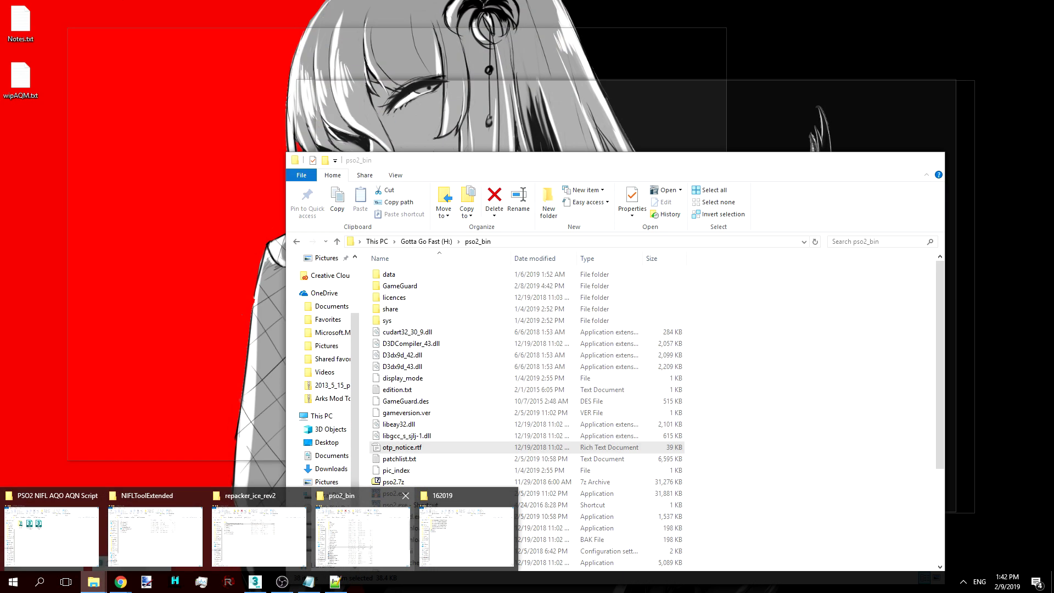
{"action": "left_click", "coordinate": [363, 529]}
{"action": "double_click", "coordinate": [389, 275]}
{"action": "double_click", "coordinate": [391, 286]}
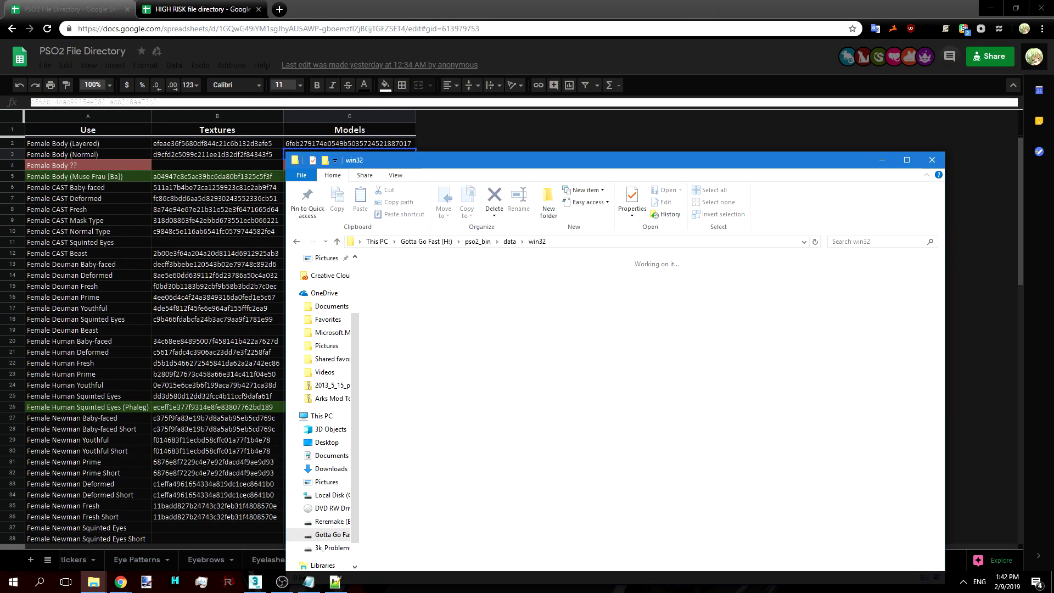
{"action": "left_click", "coordinate": [875, 242]}
{"action": "type", "text": "c566b14bac9935ee2801acb2d8aa73c0"}
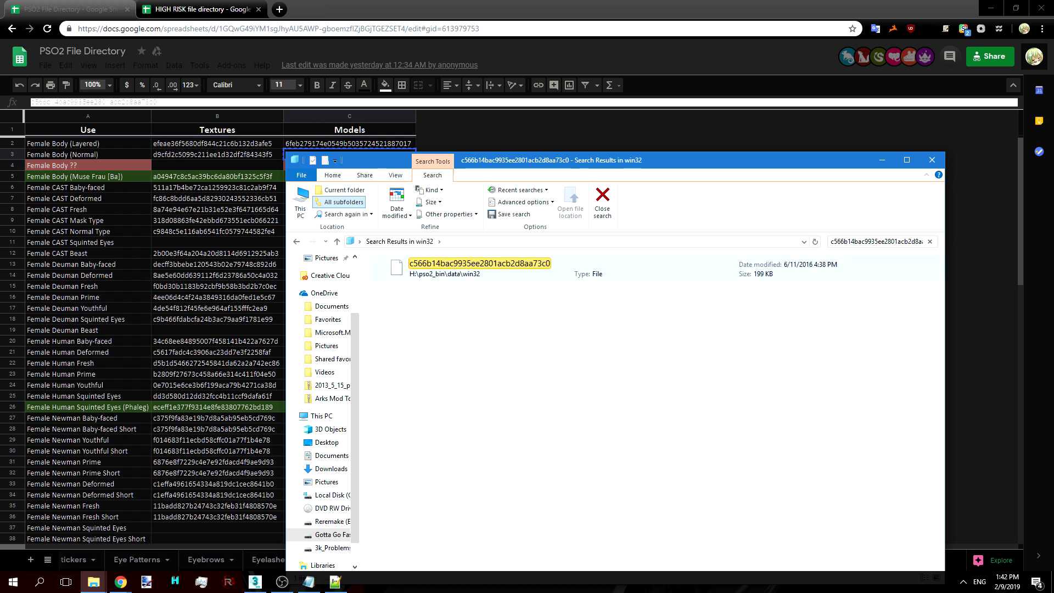
- Copy the found body model file into the repacker_ice_rev2 folder
{"action": "left_click", "coordinate": [480, 266]}
{"action": "left_click", "coordinate": [93, 582]}
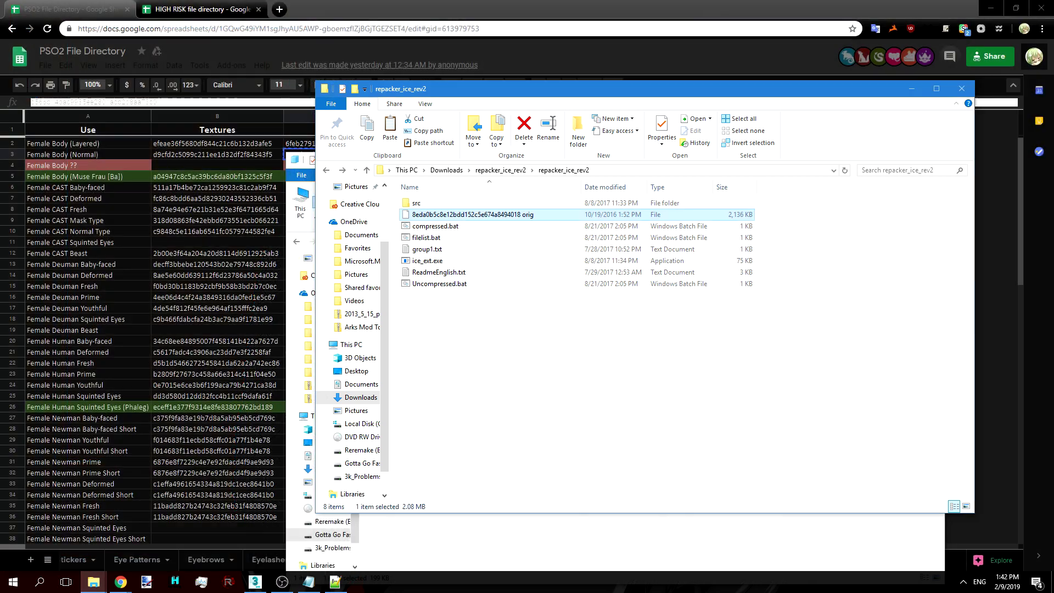
{"action": "left_click", "coordinate": [252, 529]}
{"action": "key", "text": "ctrl+v"}
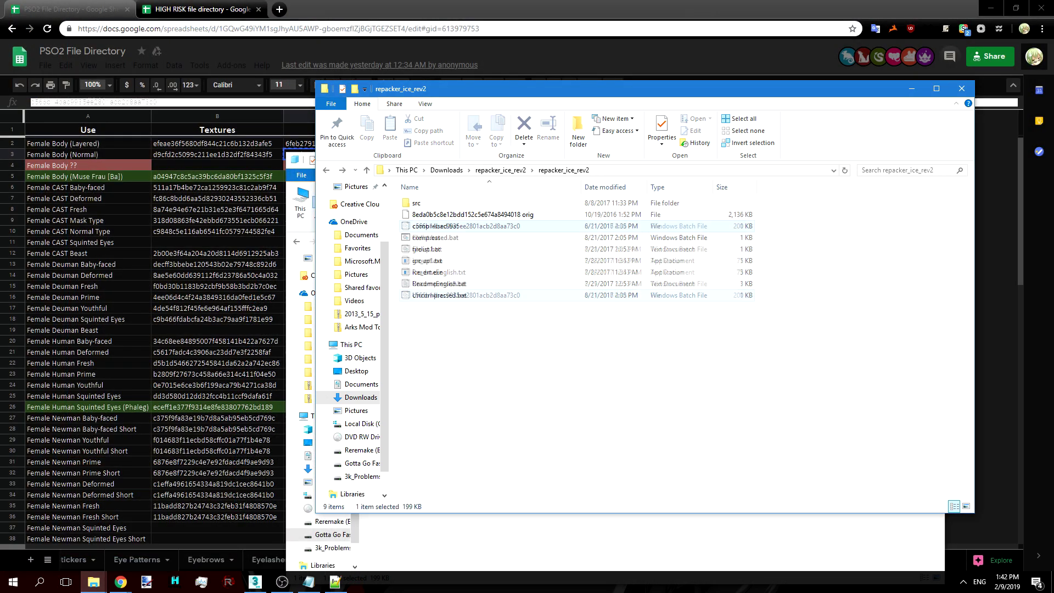
- In the HIGH RISK file directory's player animation testing sheet, copy the Female non-CAST file name
{"action": "left_click", "coordinate": [121, 581]}
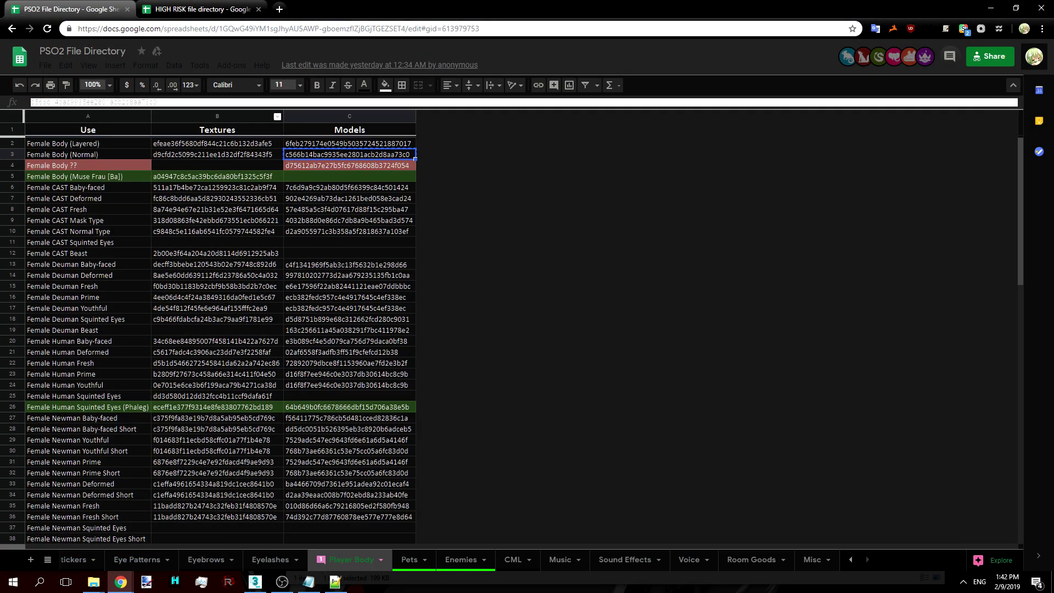
{"action": "left_click", "coordinate": [200, 9]}
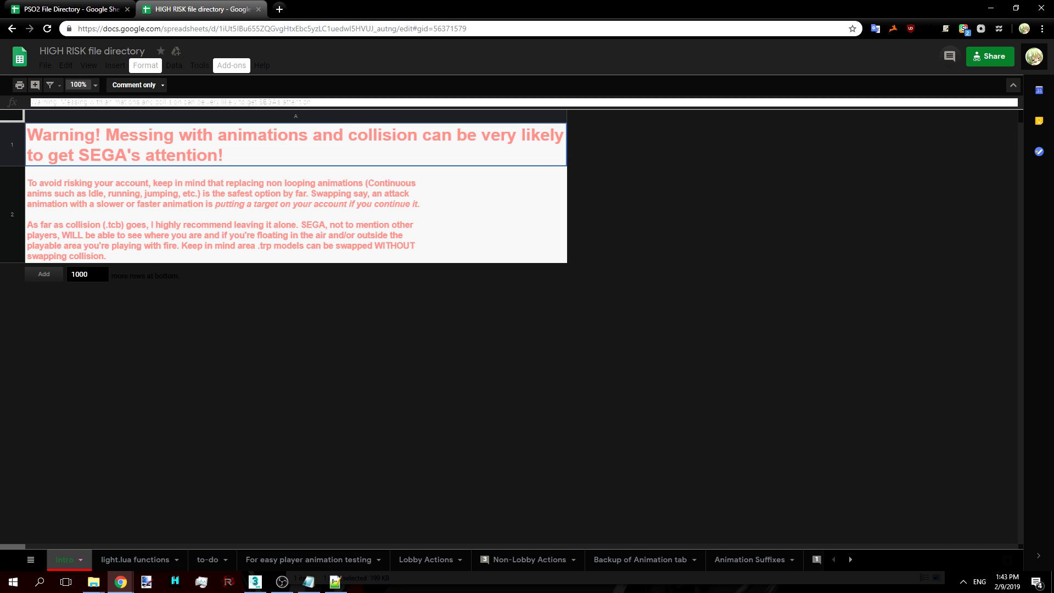
{"action": "left_click", "coordinate": [308, 559]}
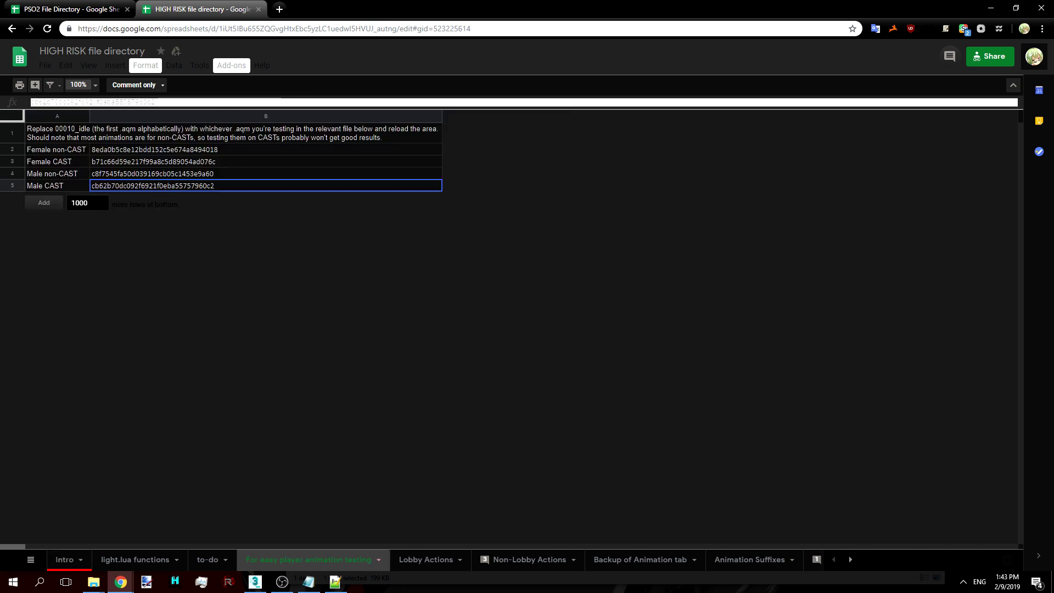
{"action": "left_click", "coordinate": [198, 149]}
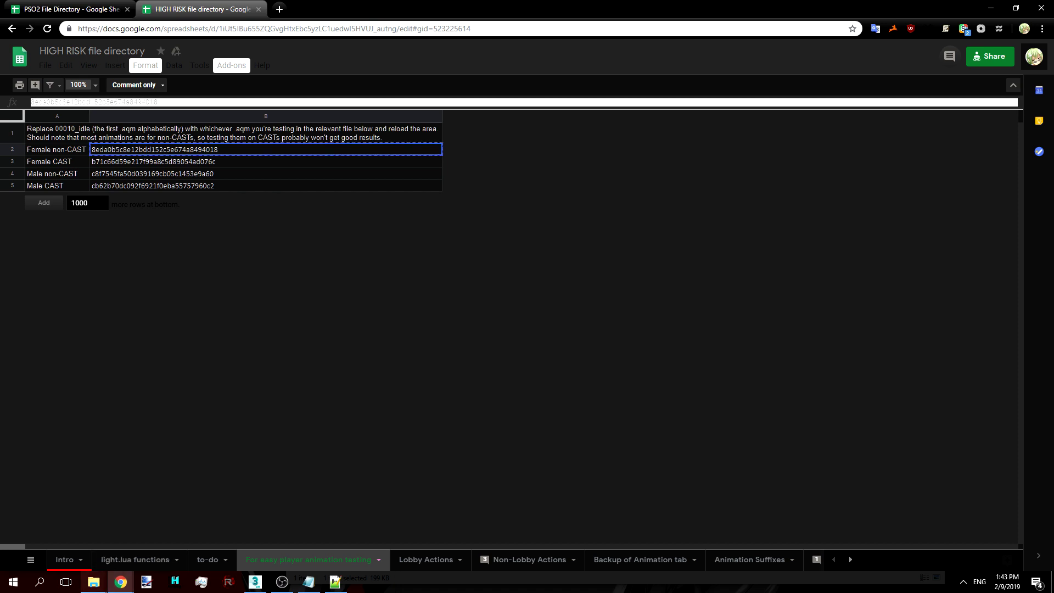
- Search the win32 folder for 8eda0b5c8e12bdd152c5e674a8494018 and select the matching file
{"action": "left_click", "coordinate": [94, 581]}
{"action": "left_click", "coordinate": [363, 535]}
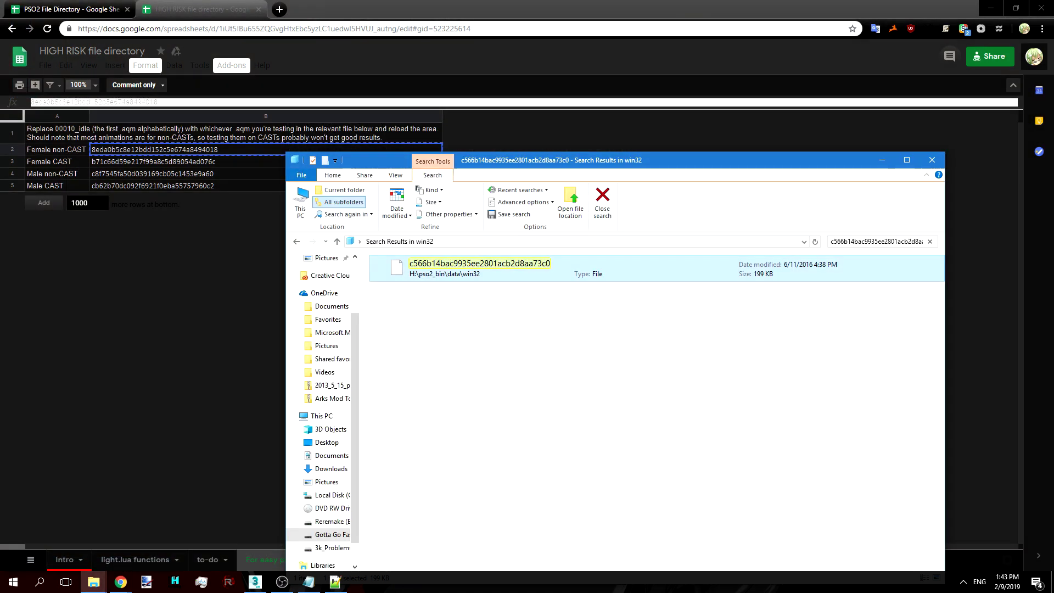
{"action": "type", "text": "8eda0b5c8e12bdd152c5e674a8494018"}
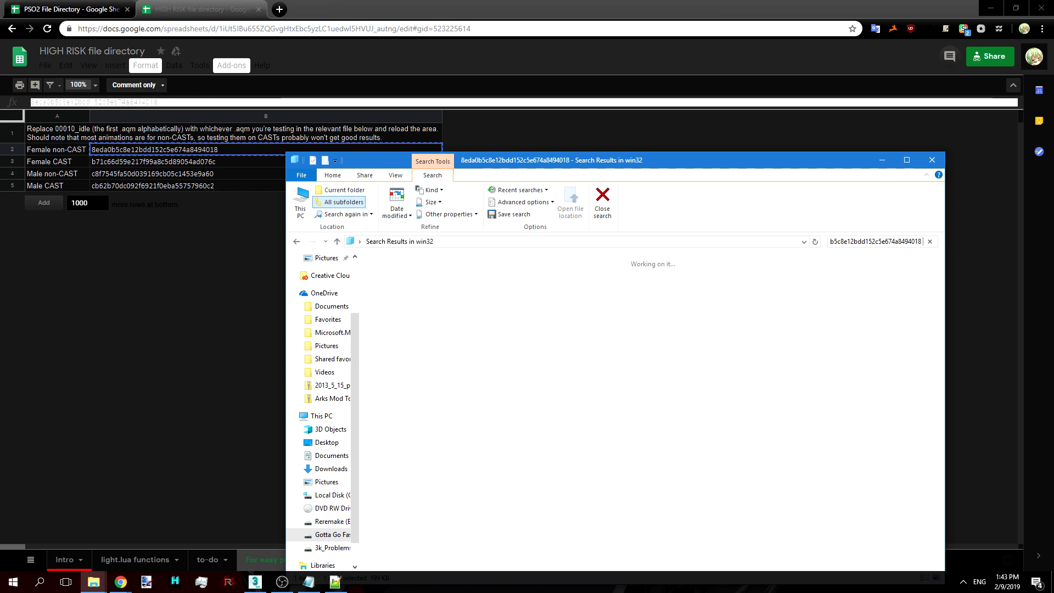
{"action": "left_click", "coordinate": [481, 268]}
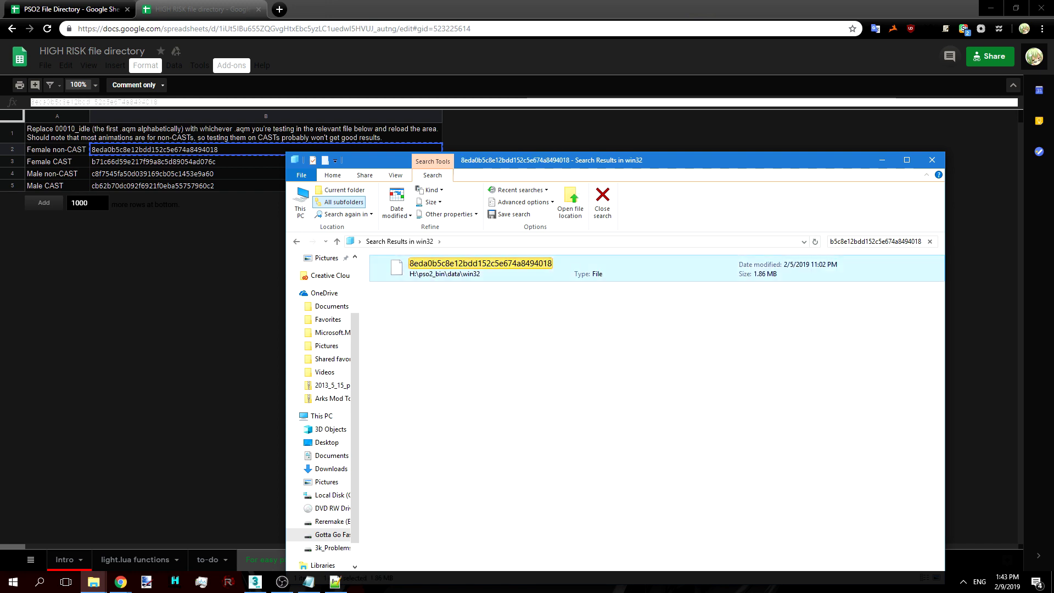
- Extract the 8eda0b5c8e12bdd152c5e674a8494018 orig and c566b14bac9935ee2801acb2d8aa73c0 files in repacker_ice_rev2 with ice_ext.exe
{"action": "left_click", "coordinate": [93, 581]}
{"action": "left_click", "coordinate": [259, 534]}
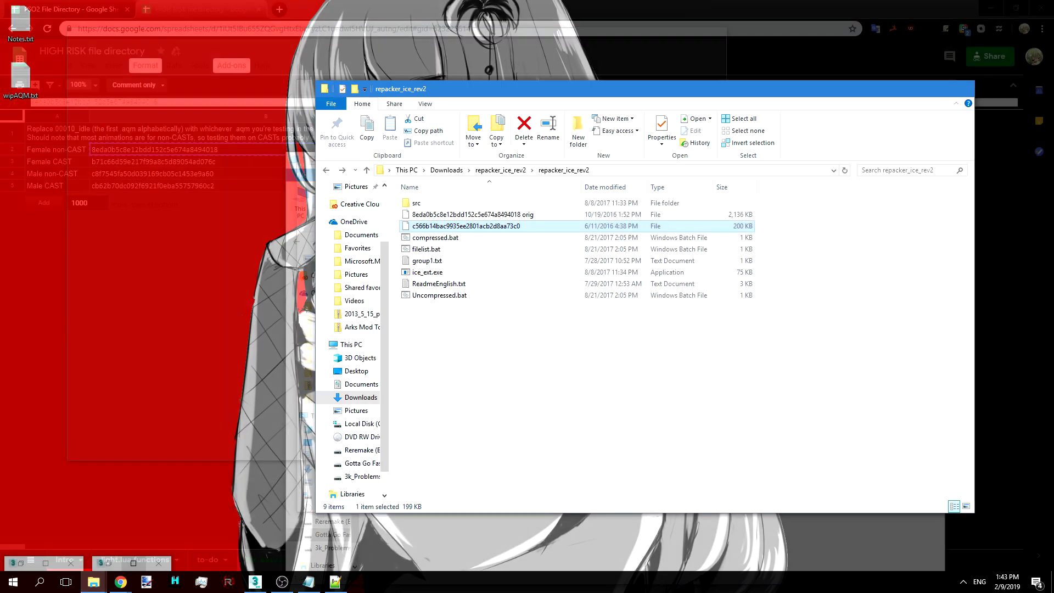
{"action": "left_click", "coordinate": [549, 379]}
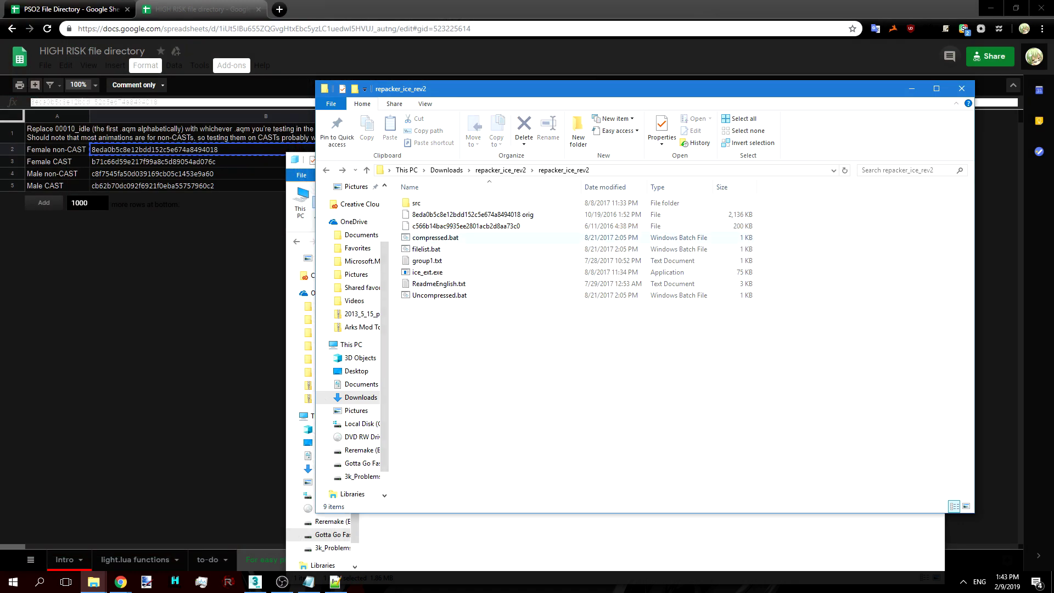
{"action": "left_click_drag", "start_coordinate": [433, 215], "coordinate": [448, 286]}
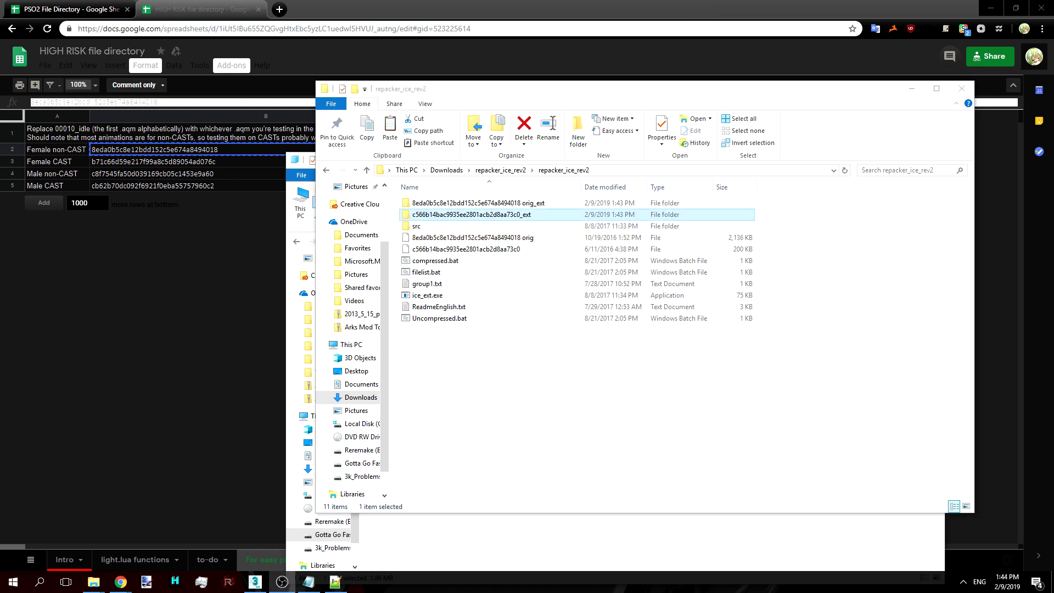
- Open the c566b14bac9935ee2801acb2d8aa73c0_ext folder and bring up the NIFLToolExtended folder and Hex Workshop alongside it
{"action": "double_click", "coordinate": [471, 214]}
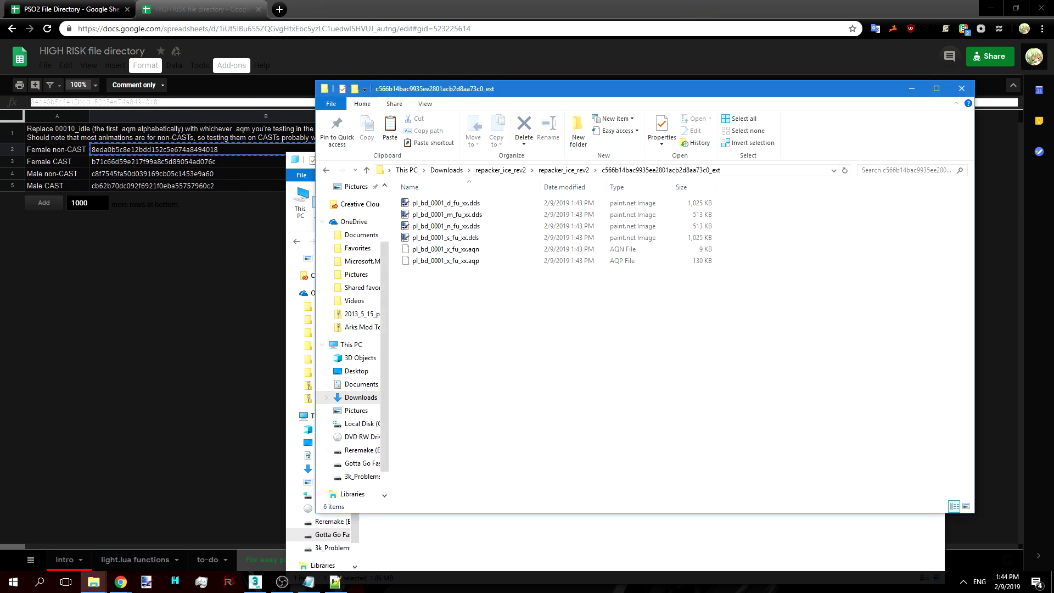
{"action": "left_click", "coordinate": [93, 581]}
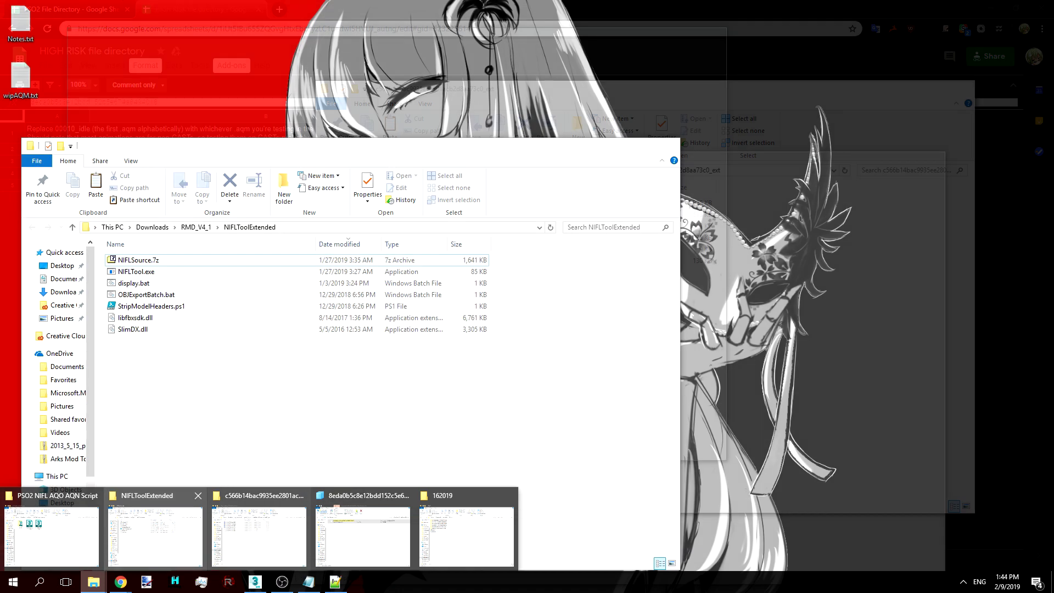
{"action": "left_click", "coordinate": [155, 535]}
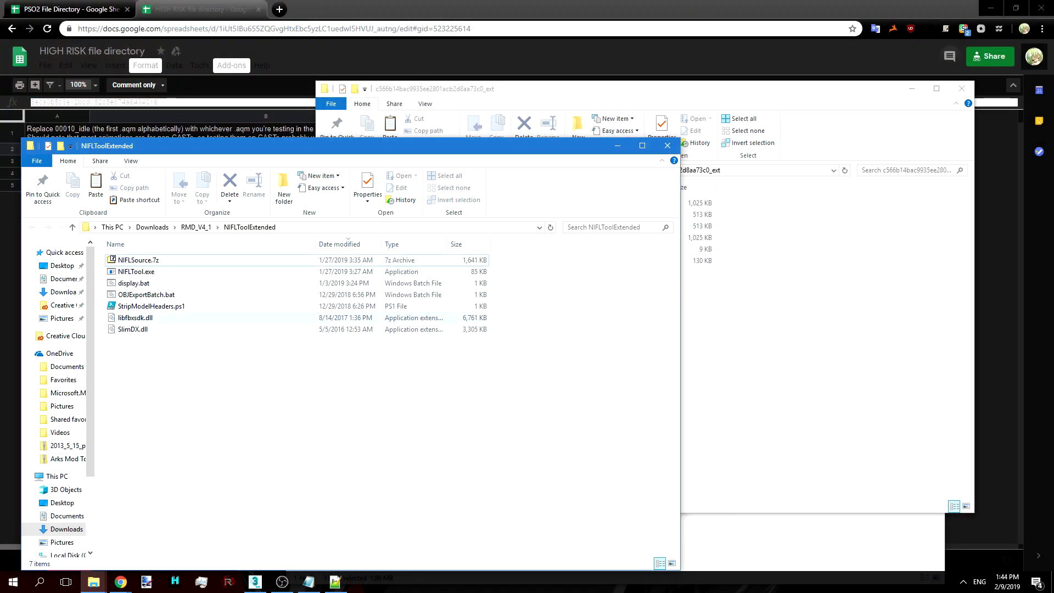
{"action": "left_click", "coordinate": [780, 313]}
{"action": "key", "text": "alt+Tab"}
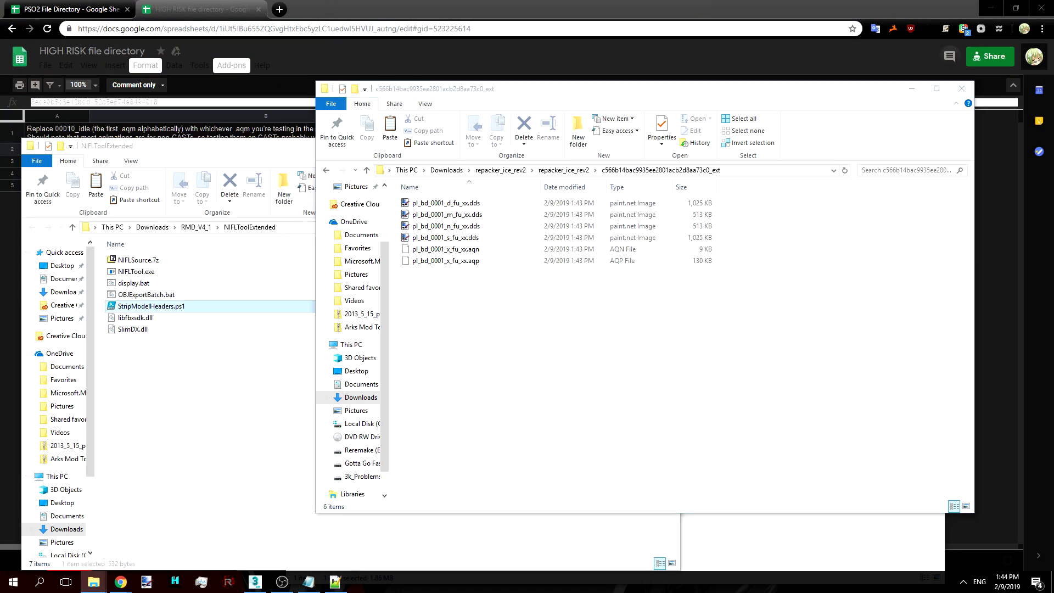
{"action": "key", "text": "alt+Tab"}
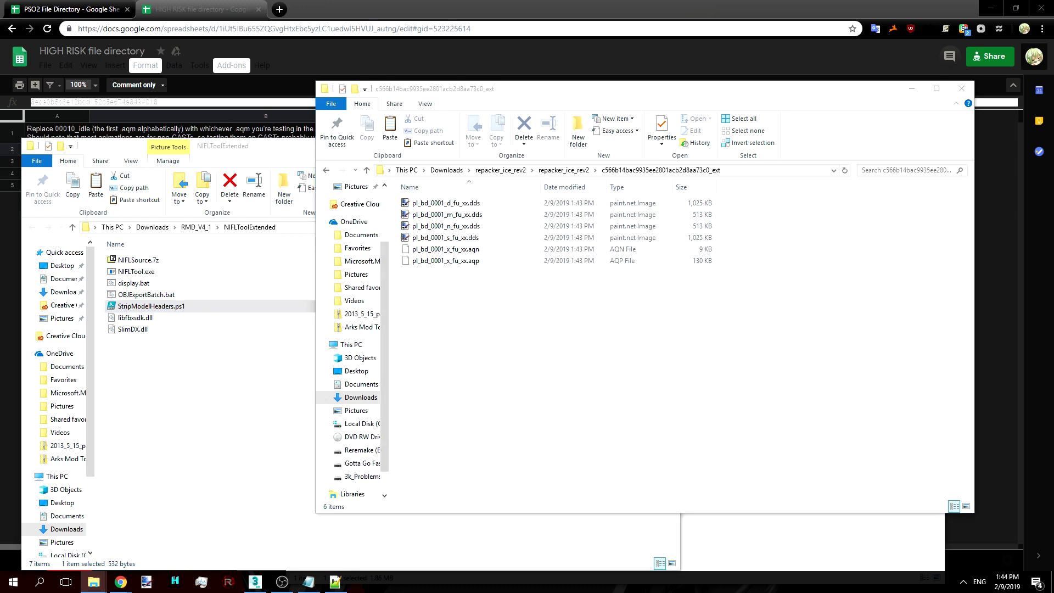
{"action": "key", "text": "alt+Tab"}
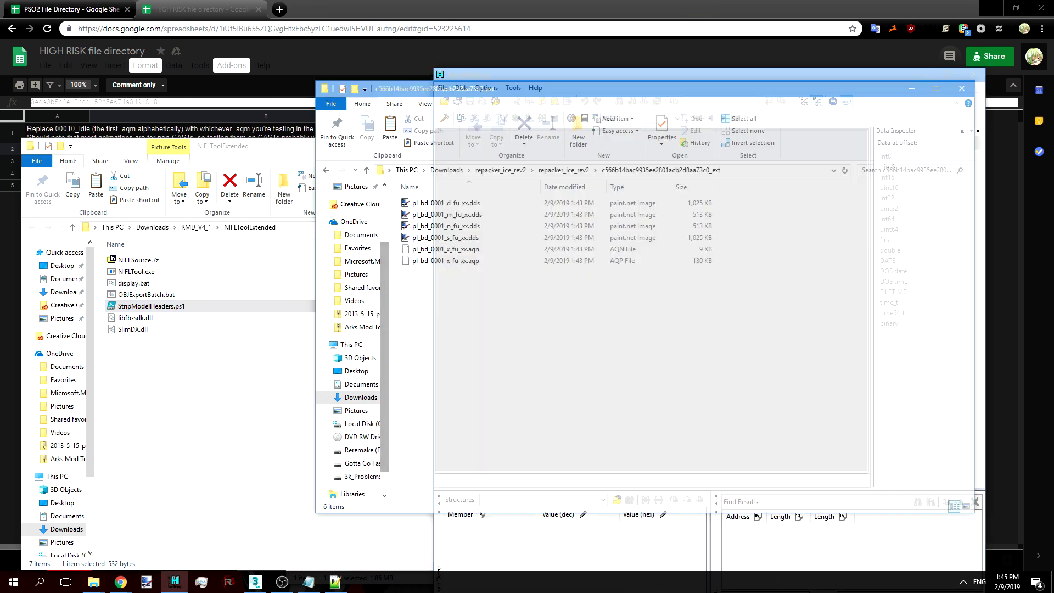
- Load pl_bd_0001_x_fu_xx.aqp into Hex Workshop and cut all the header bytes before NIFL
{"action": "left_click_drag", "start_coordinate": [536, 91], "coordinate": [488, 231]}
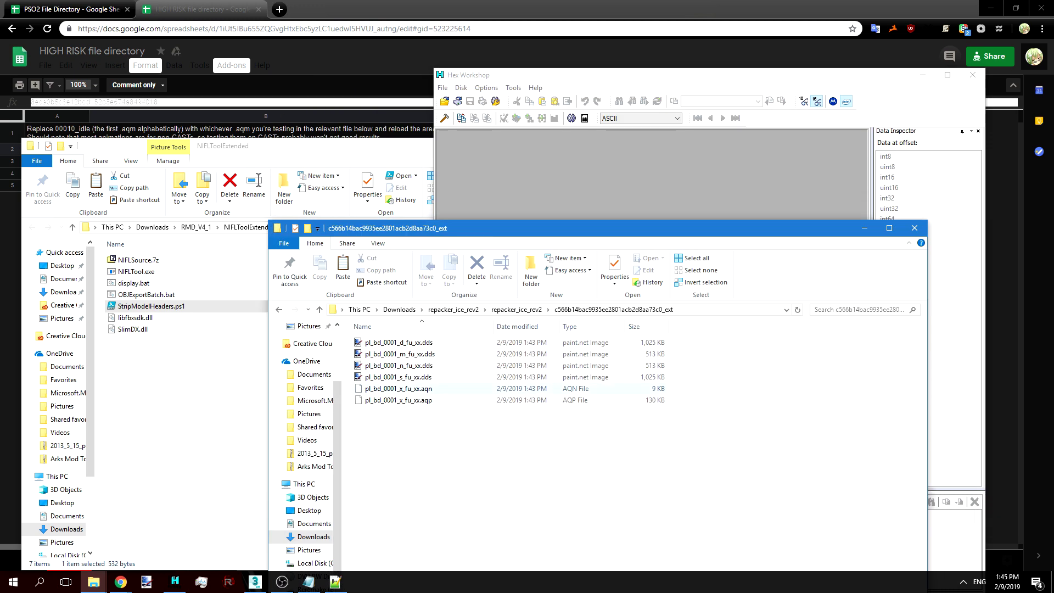
{"action": "left_click_drag", "start_coordinate": [396, 399], "coordinate": [541, 186]}
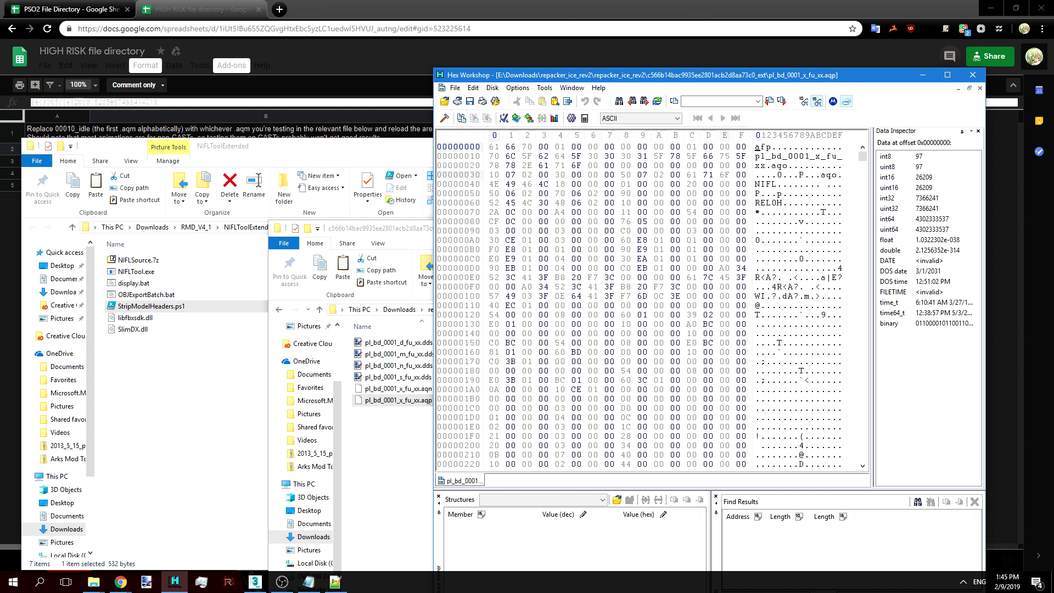
{"action": "left_click_drag", "start_coordinate": [745, 175], "coordinate": [491, 147]}
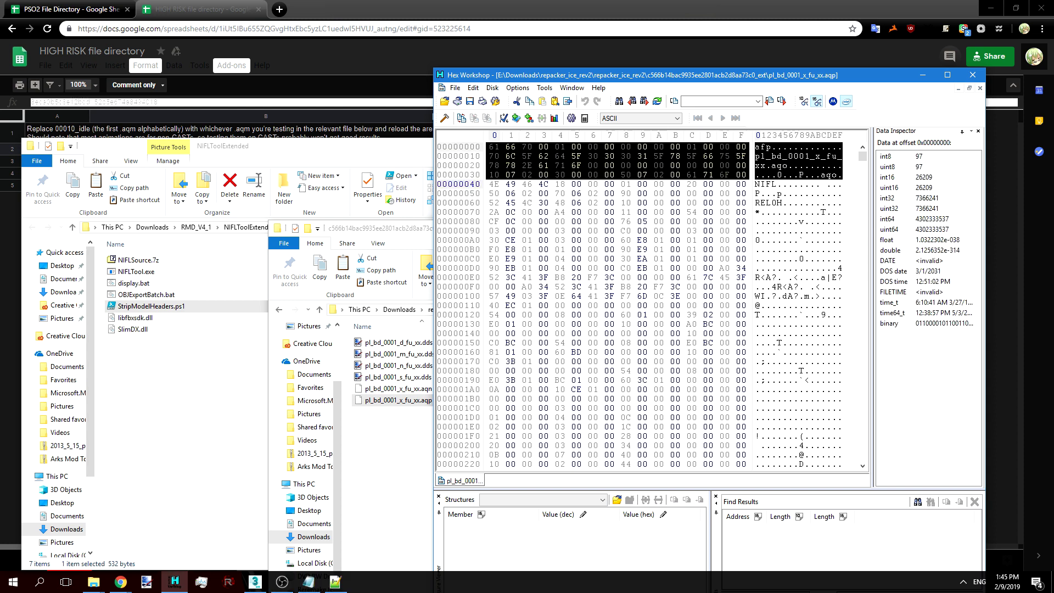
{"action": "key", "text": "ctrl+x"}
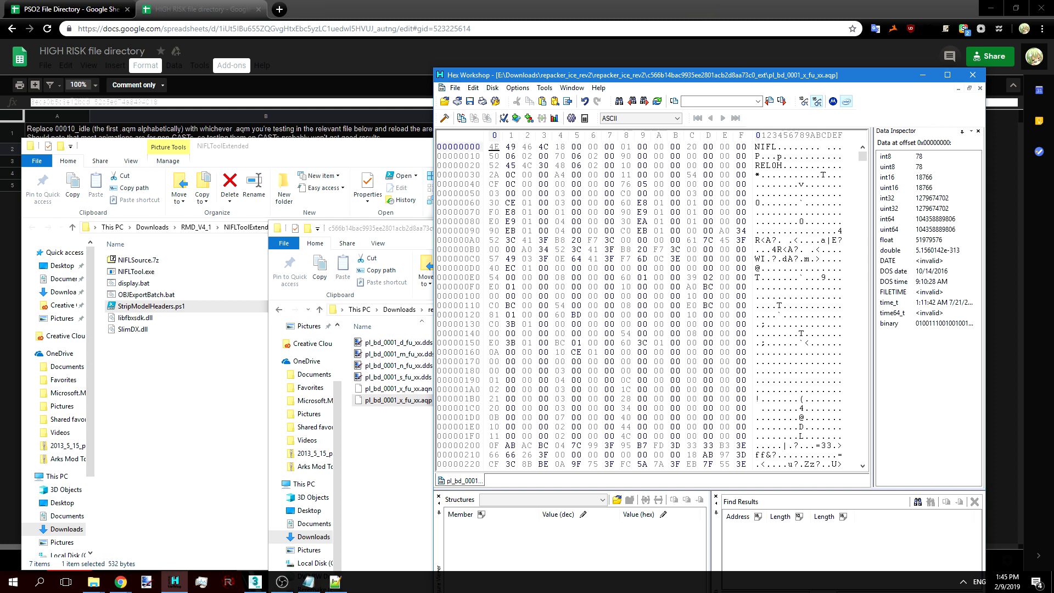
- Save the stripped model in the same folder as pl_bd_0001_x_fu_xx.aqo and close Hex Workshop
{"action": "key", "text": "alt+f"}
{"action": "key", "text": "Down"}
{"action": "key", "text": "Down"}
{"action": "key", "text": "Down"}
{"action": "key", "text": "Return"}
{"action": "key", "text": "End"}
{"action": "key", "text": "BackSpace"}
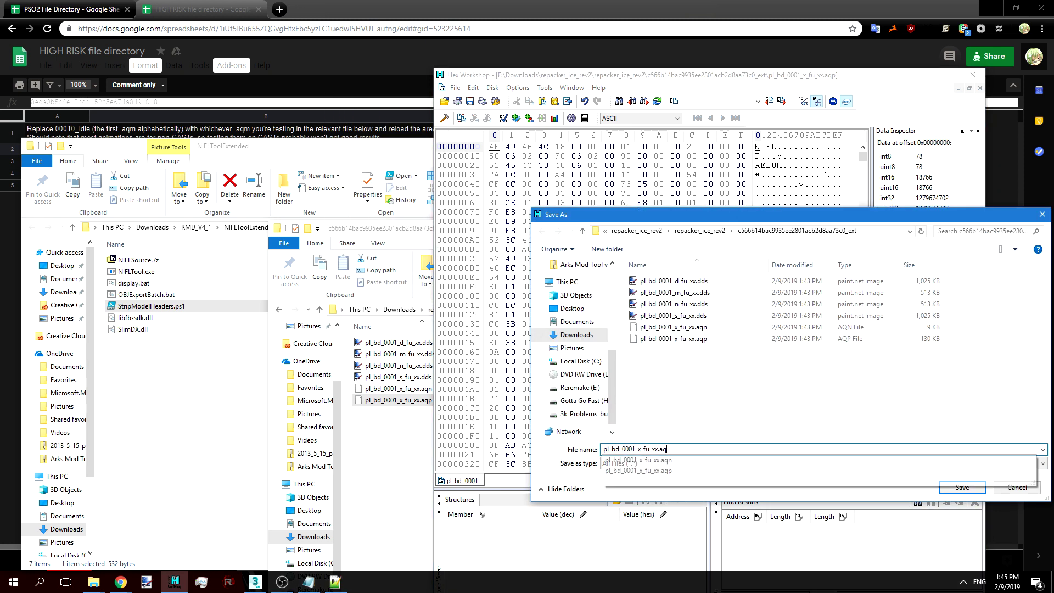
{"action": "type", "text": "o"}
{"action": "key", "text": "Return"}
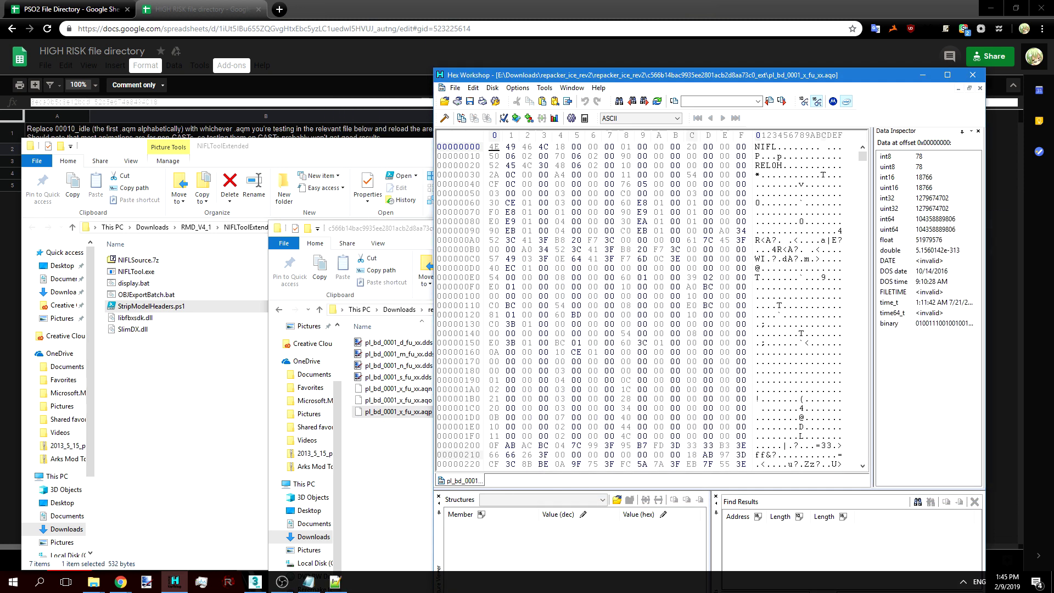
{"action": "left_click", "coordinate": [973, 75]}
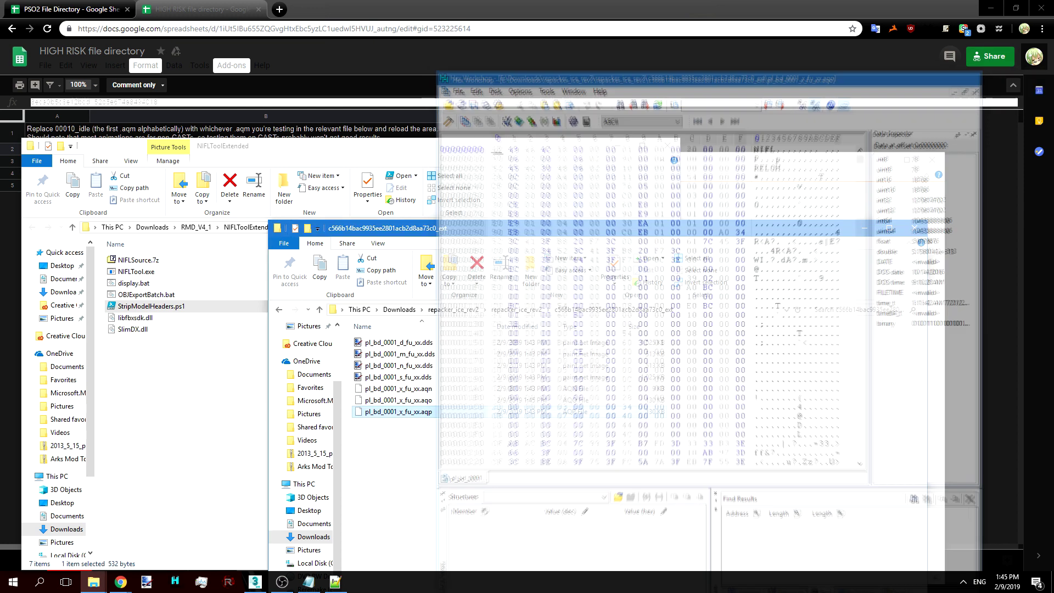
- Copy pl_bd_0001_x_fu_xx.aqo into the NIFLToolExtended folder and convert it to OBJ there
{"action": "left_click", "coordinate": [399, 400]}
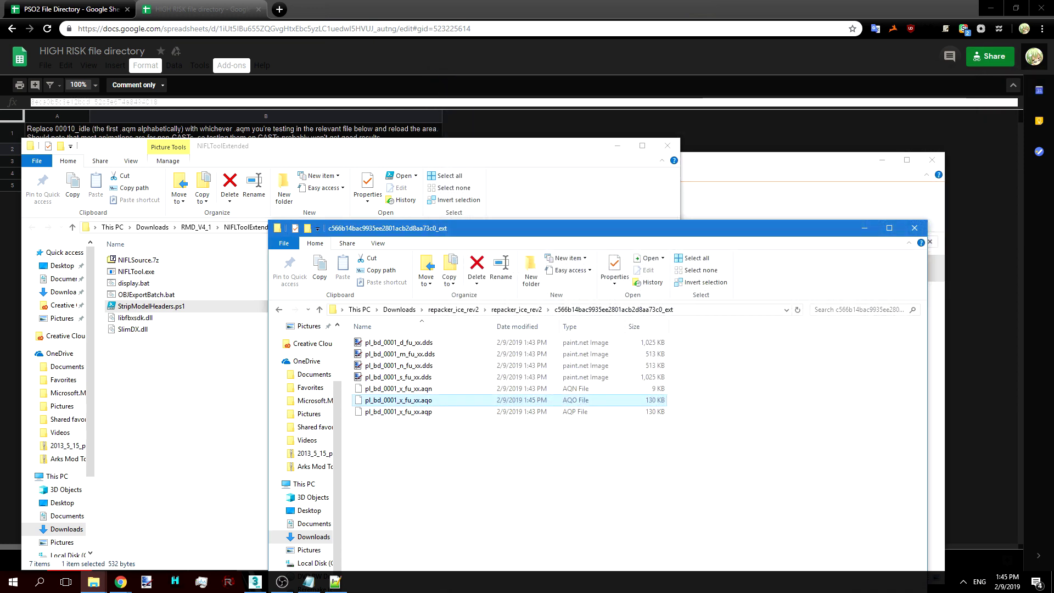
{"action": "key", "text": "ctrl+c"}
{"action": "left_click", "coordinate": [209, 378]}
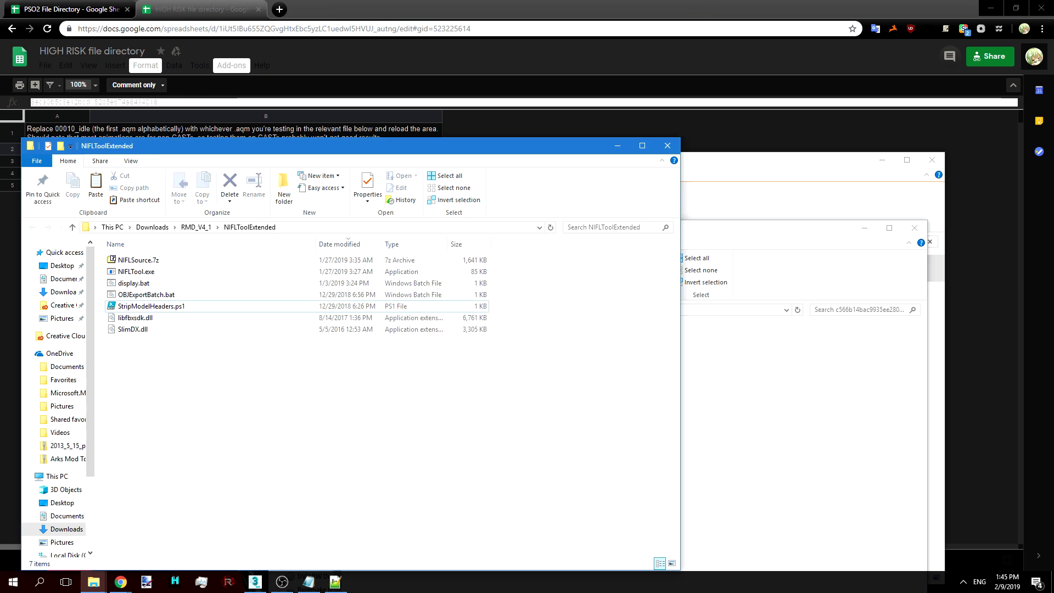
{"action": "key", "text": "ctrl+v"}
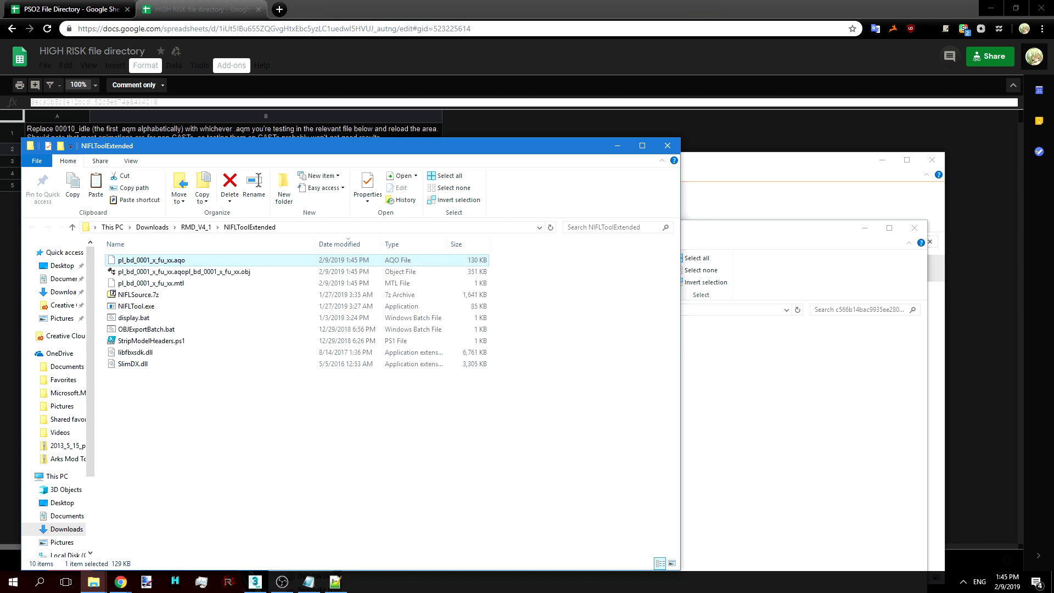
- Move the converted OBJ and pl_bd_0001_x_fu_xx.mtl files from NIFLToolExtended into the c566b14bac9935ee2801acb2d8aa73c0_ext folder
{"action": "key", "text": "alt+Tab"}
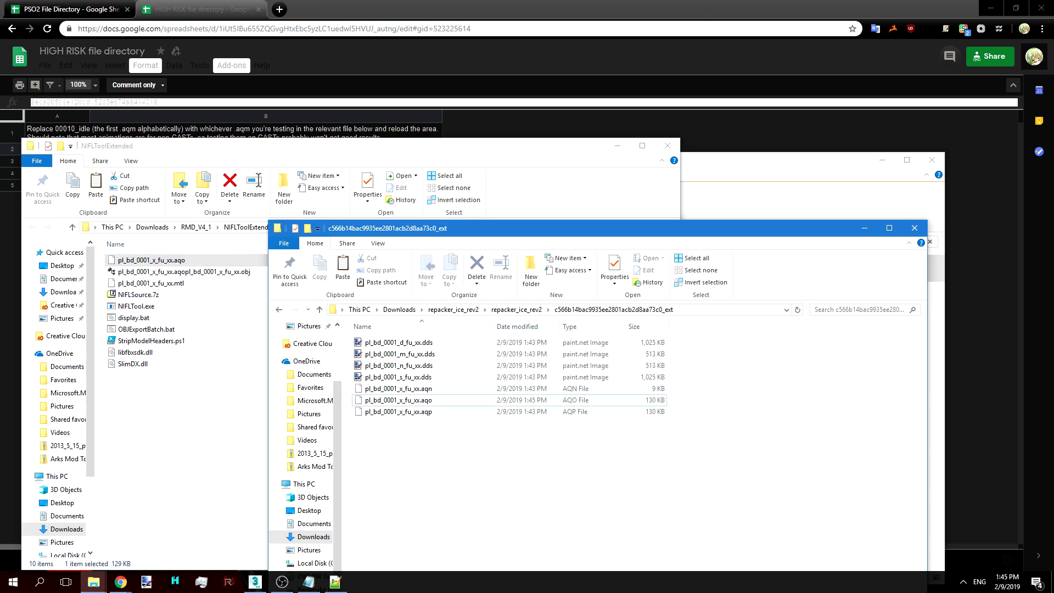
{"action": "left_click_drag", "start_coordinate": [560, 228], "coordinate": [635, 137]}
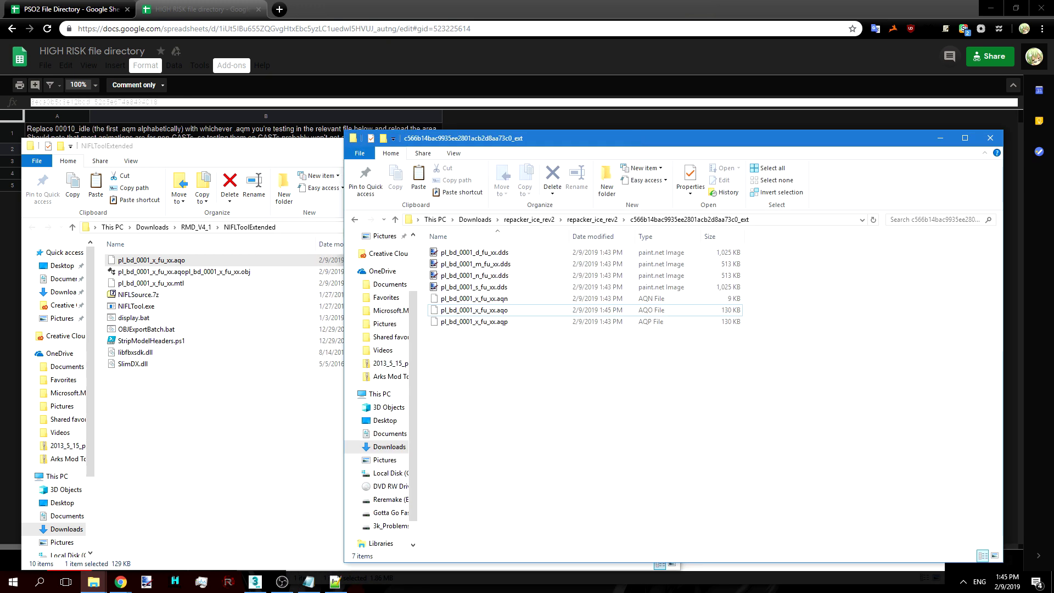
{"action": "key", "text": "alt+Up"}
{"action": "key", "text": "alt+Tab"}
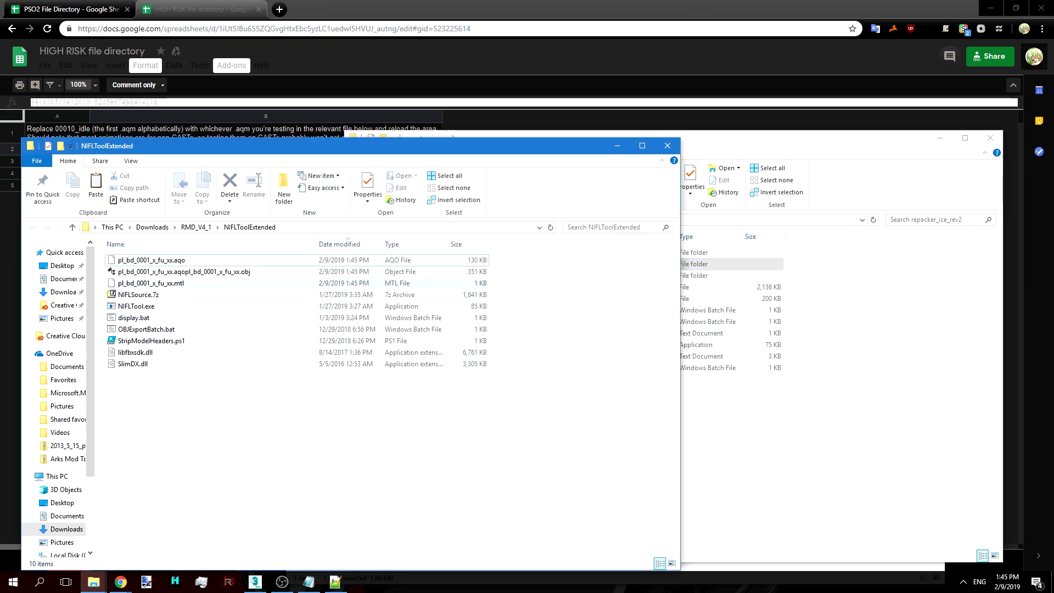
{"action": "left_click_drag", "start_coordinate": [504, 271], "coordinate": [404, 287]}
{"action": "key", "text": "ctrl+x"}
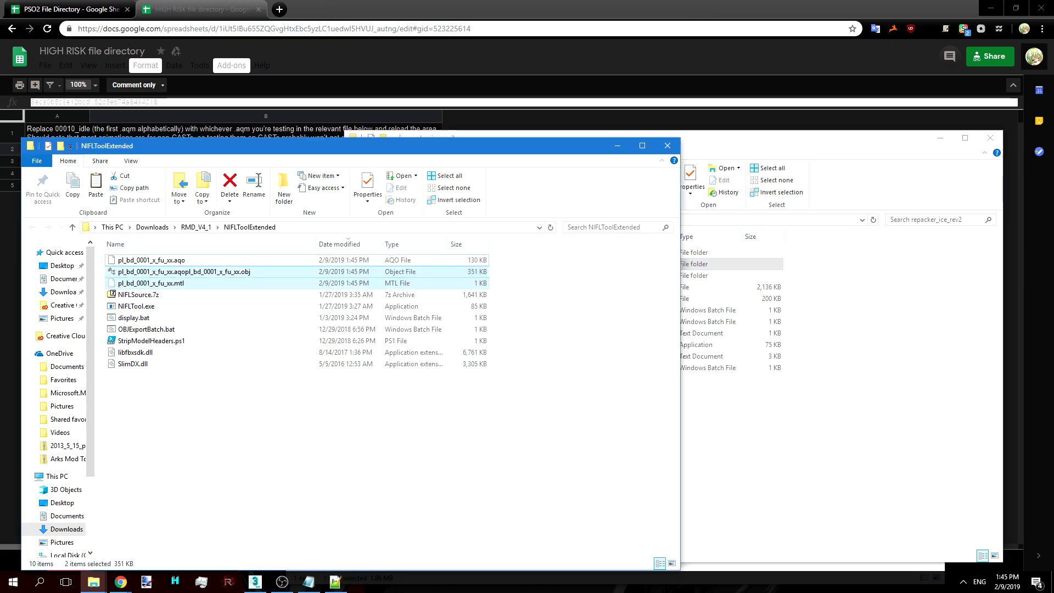
{"action": "left_click", "coordinate": [812, 297]}
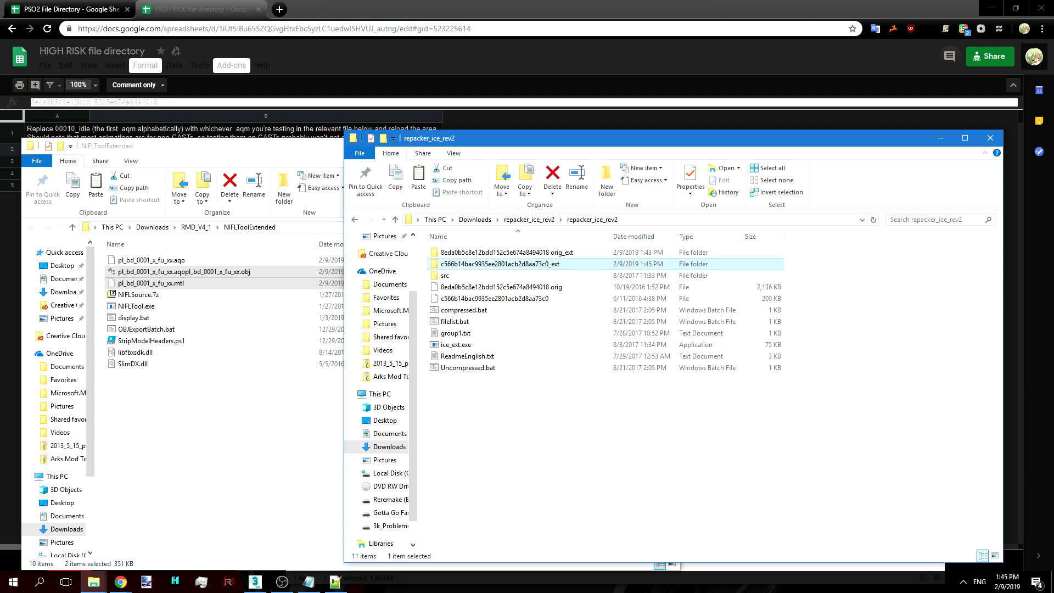
{"action": "key", "text": "Return"}
{"action": "key", "text": "ctrl+v"}
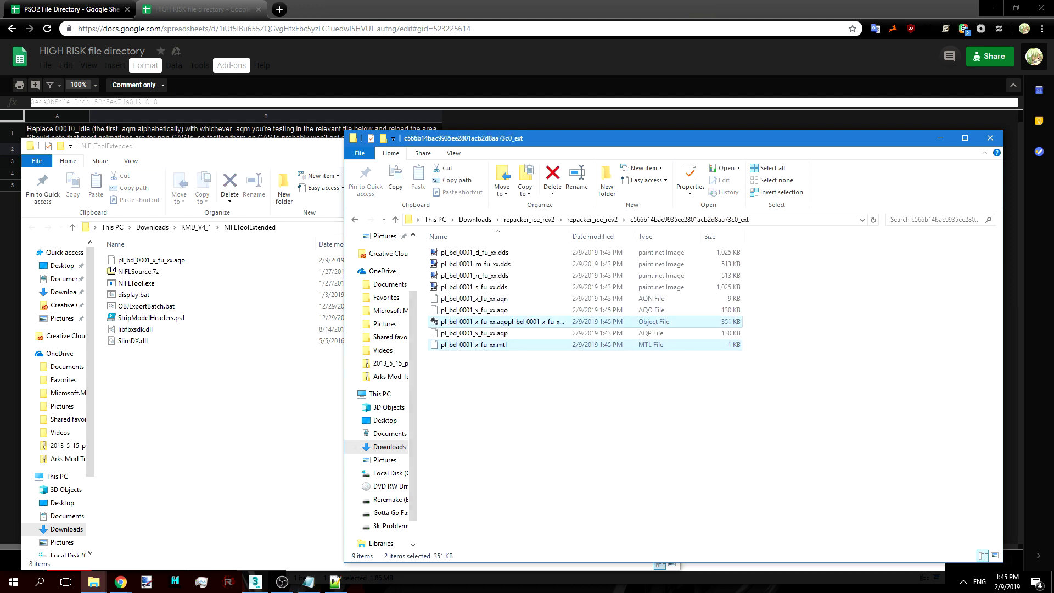
- Switch to 3ds Max and run importvcolorobj_v1.4.5.ms from the PSO2 NIFL AQO AQN Script folder
{"action": "left_click", "coordinate": [255, 582]}
{"action": "mouse_move", "coordinate": [93, 582]}
{"action": "left_click", "coordinate": [51, 535]}
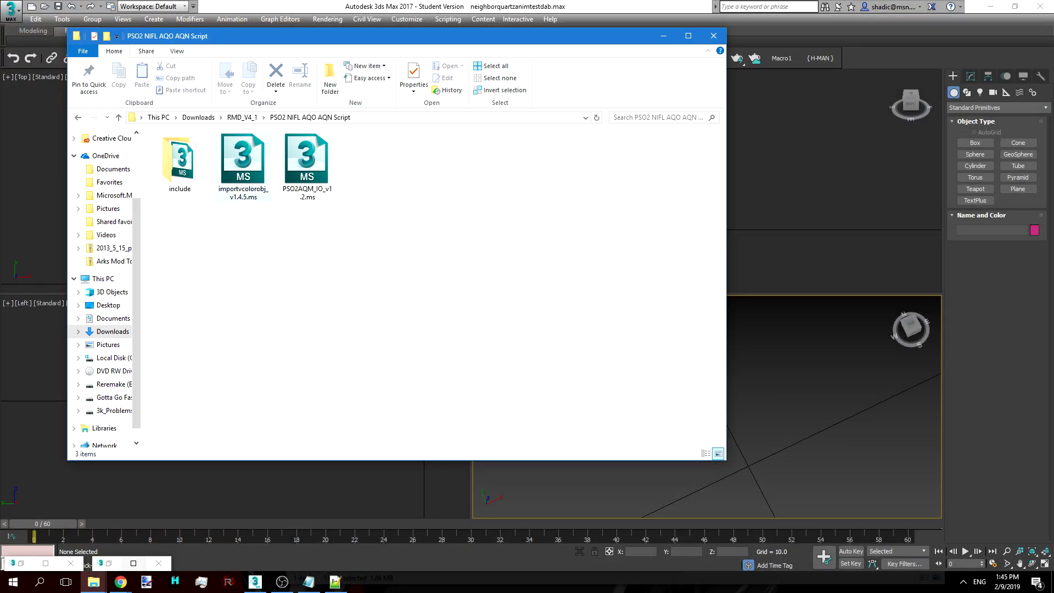
{"action": "left_click_drag", "start_coordinate": [243, 162], "coordinate": [637, 365]}
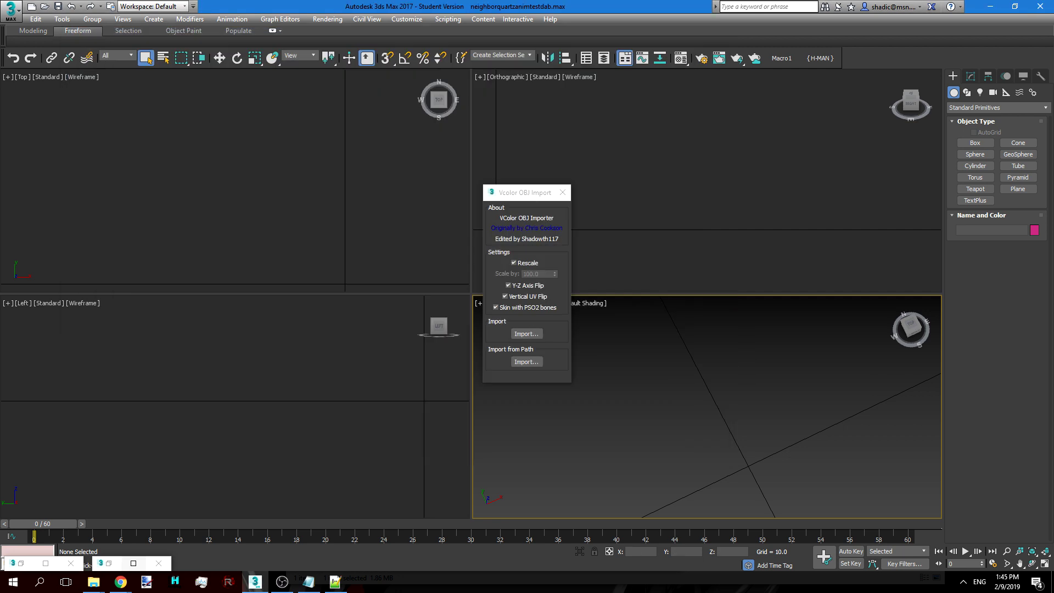
- Import the converted pl_bd_0001_x_fu_xx OBJ from the c566b14bac9935ee2801acb2d8aa73c0_ext folder with the VColor OBJ importer
{"action": "left_click", "coordinate": [527, 334]}
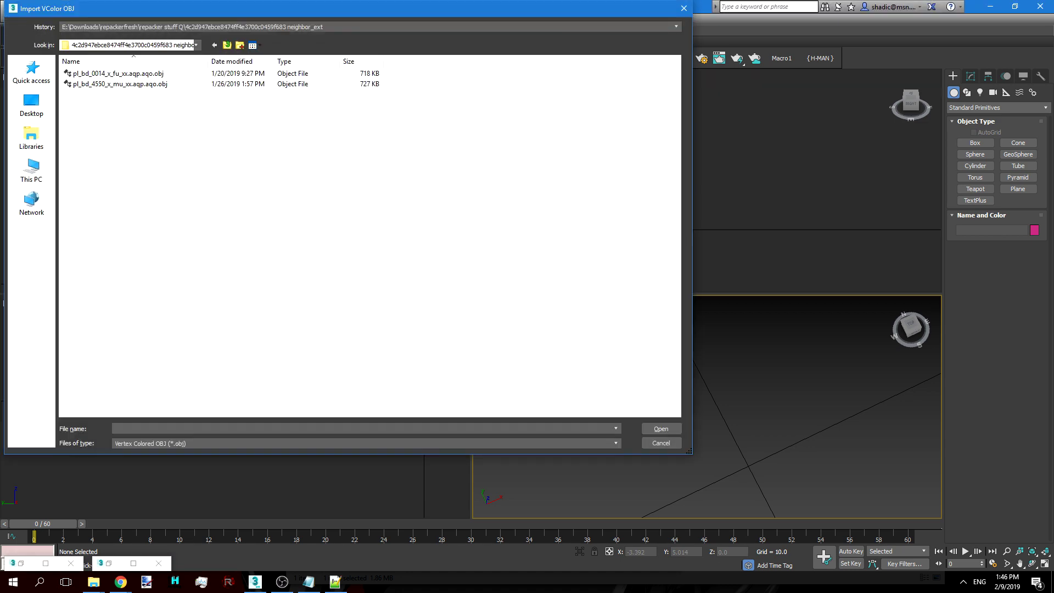
{"action": "left_click", "coordinate": [94, 582]}
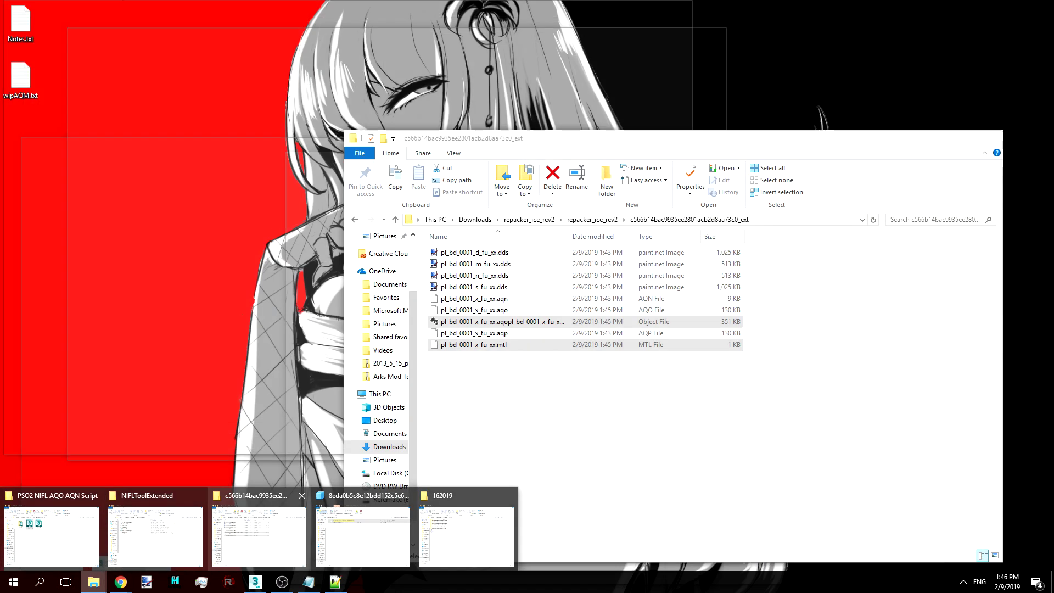
{"action": "left_click", "coordinate": [258, 535]}
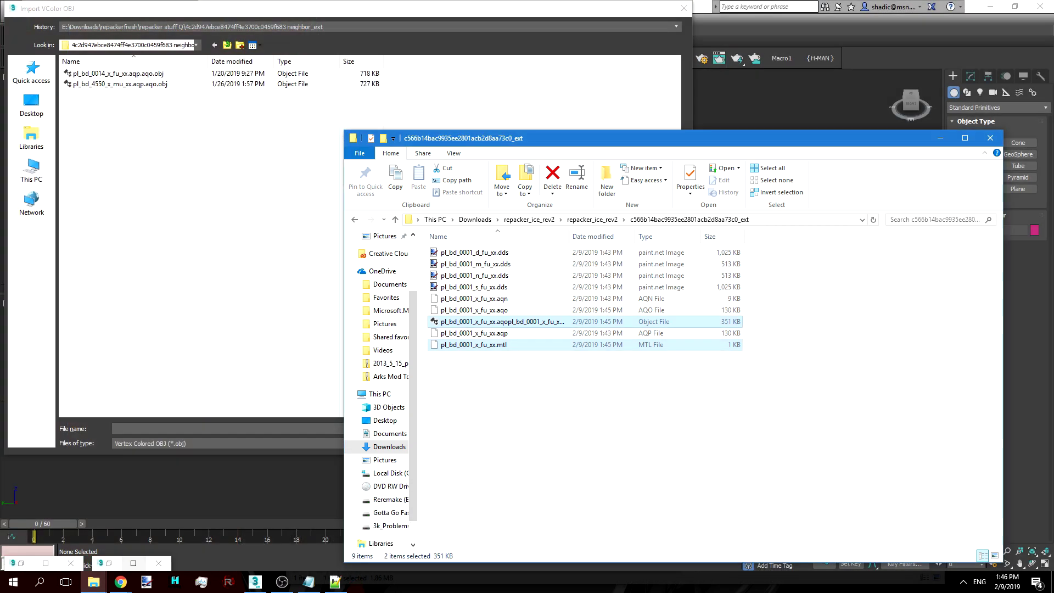
{"action": "left_click", "coordinate": [805, 219]}
{"action": "key", "text": "ctrl+c"}
{"action": "left_click", "coordinate": [227, 429]}
{"action": "key", "text": "ctrl+v"}
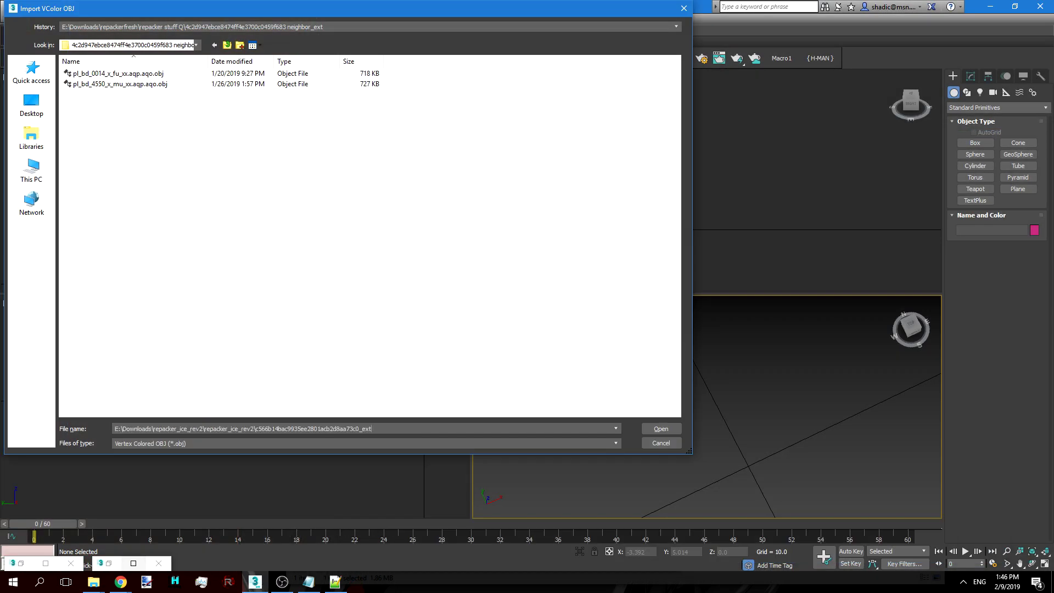
{"action": "key", "text": "Return"}
{"action": "double_click", "coordinate": [158, 73]}
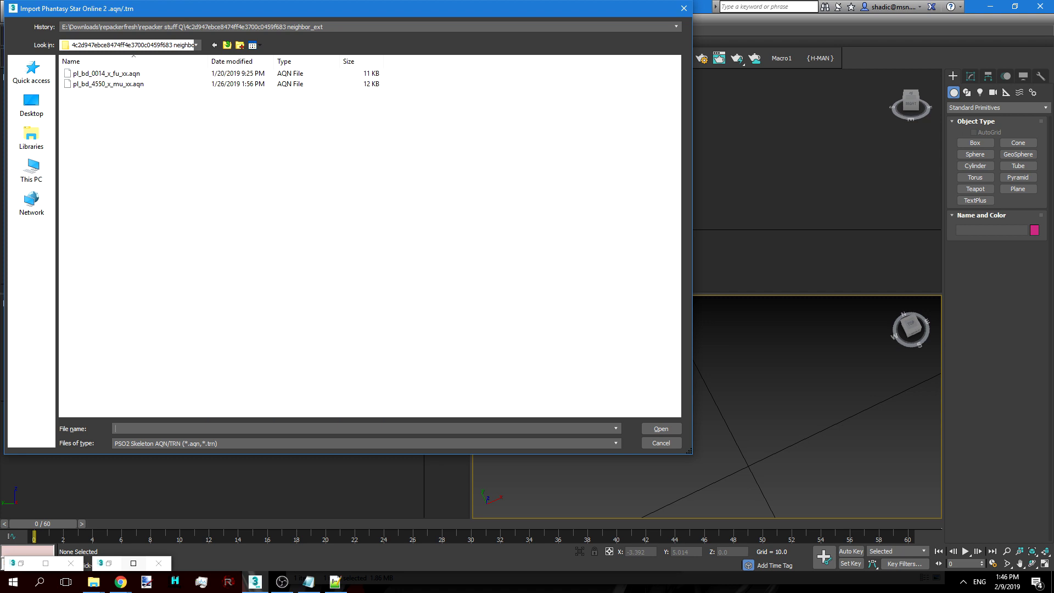
- Load the pl_bd_0001_x_fu_xx.aqn skeleton from the c566b14bac9935ee2801acb2d8aa73c0_ext folder to skin the imported body
{"action": "key", "text": "ctrl+v"}
{"action": "key", "text": "Return"}
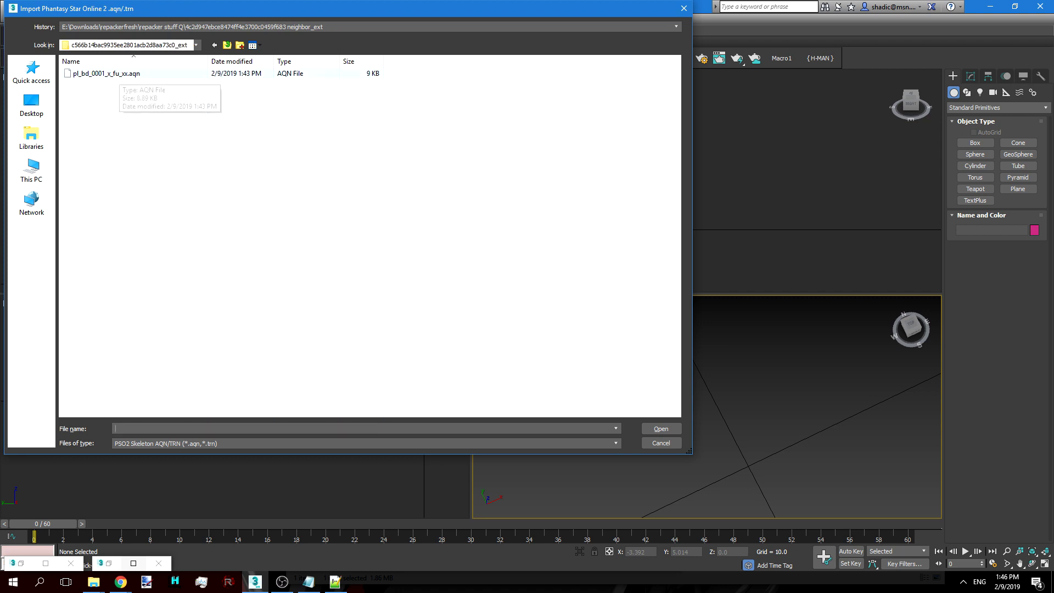
{"action": "double_click", "coordinate": [115, 73]}
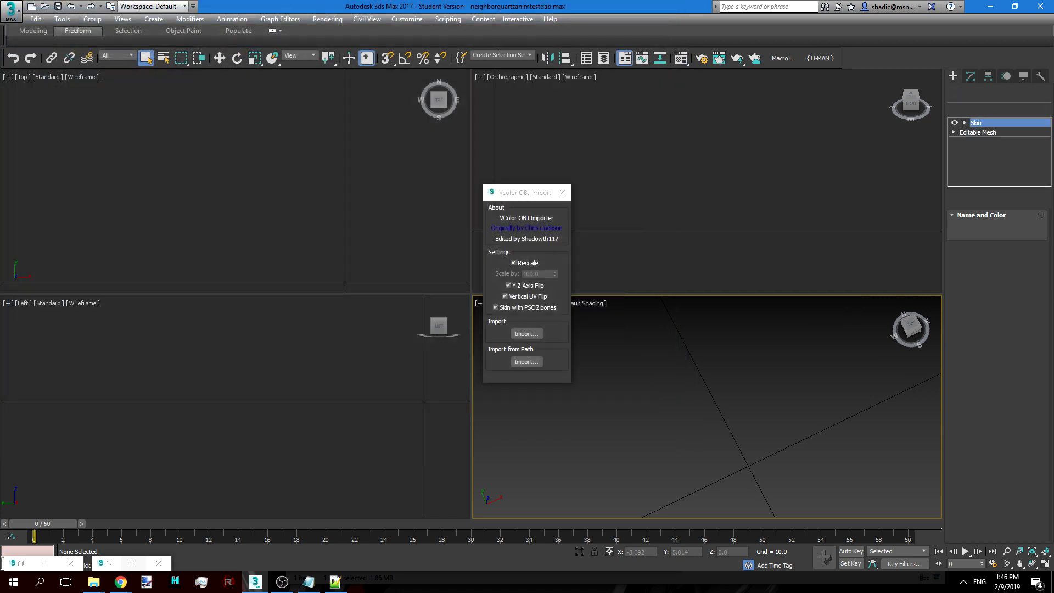
{"action": "middle_click_drag", "start_coordinate": [804, 321], "coordinate": [759, 361]}
{"action": "scroll", "coordinate": [775, 347], "scroll_direction": "down", "scroll_amount": 10}
{"action": "scroll", "coordinate": [757, 384], "scroll_direction": "down", "scroll_amount": 3}
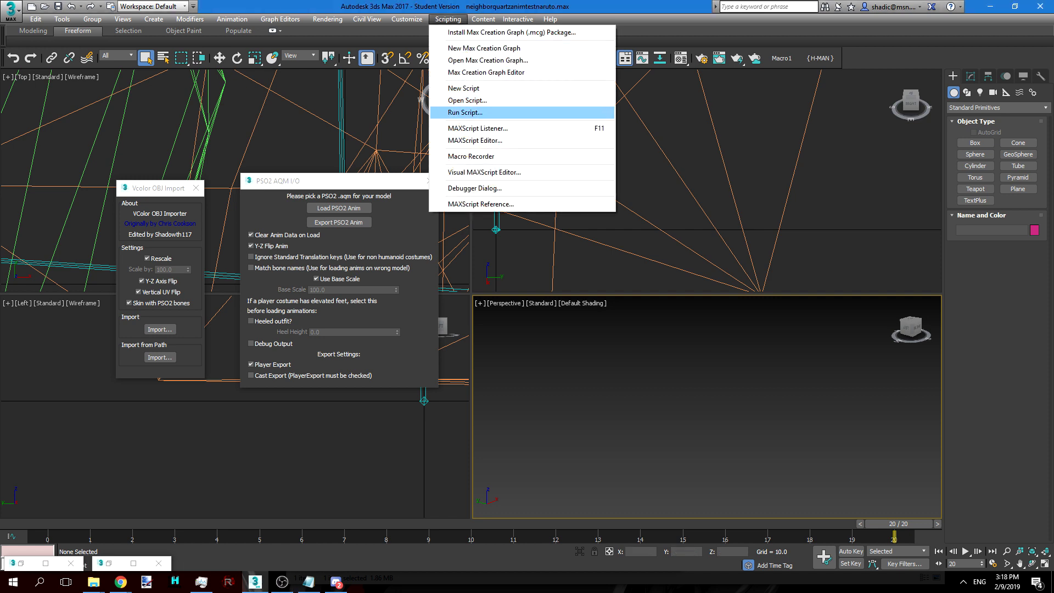
- Copy the include folder, importvcolorobj_v1.4.5.ms and PSO2AQM_IO_v1.2.ms into the Startup folder of the 3ds Max scripts directory
{"action": "left_click", "coordinate": [465, 112]}
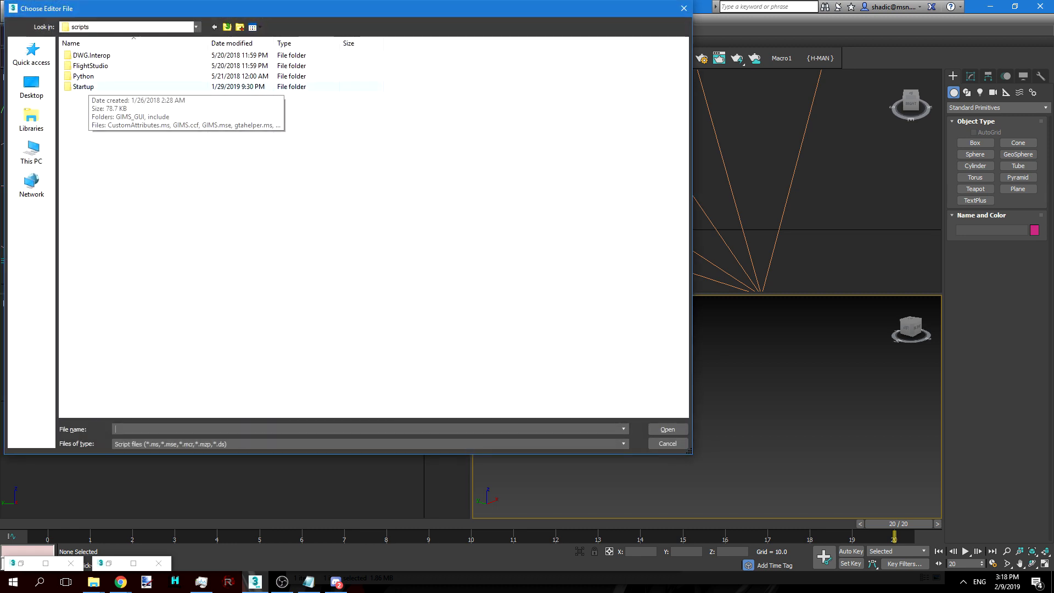
{"action": "double_click", "coordinate": [83, 87]}
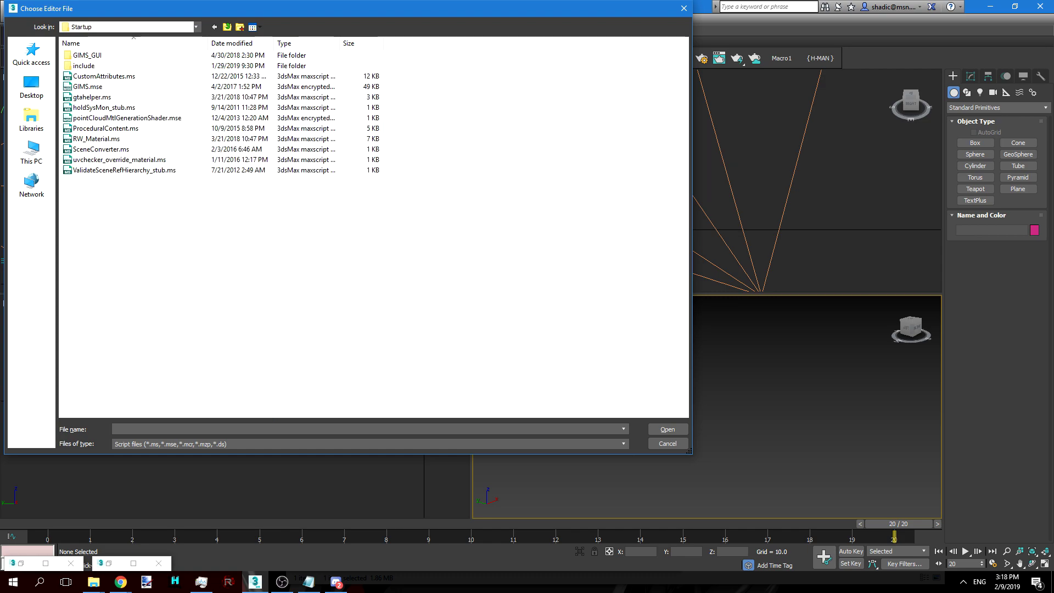
{"action": "mouse_move", "coordinate": [93, 581]}
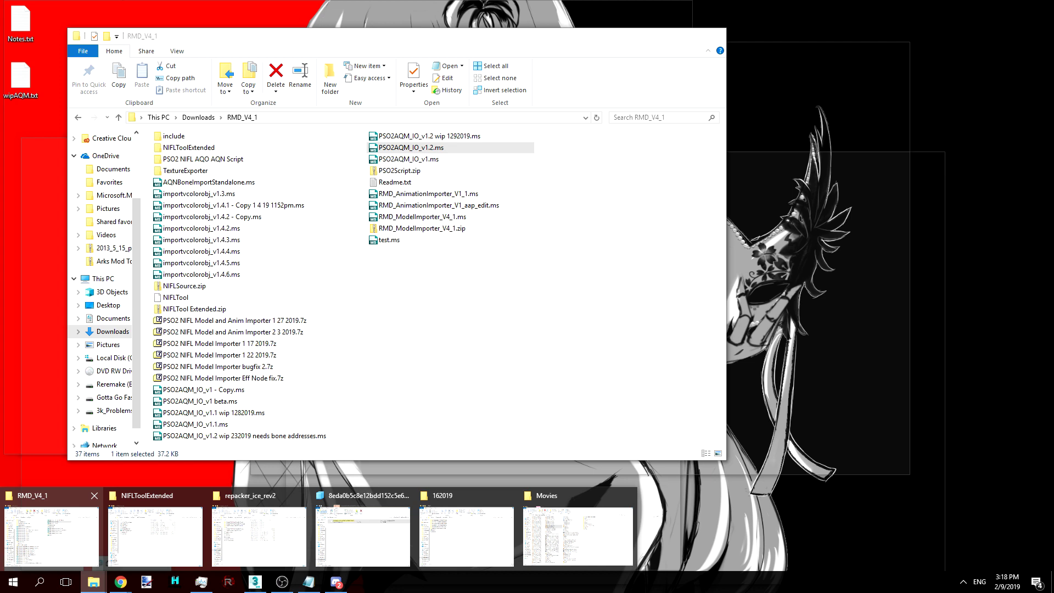
{"action": "left_click", "coordinate": [52, 535]}
{"action": "double_click", "coordinate": [203, 159]}
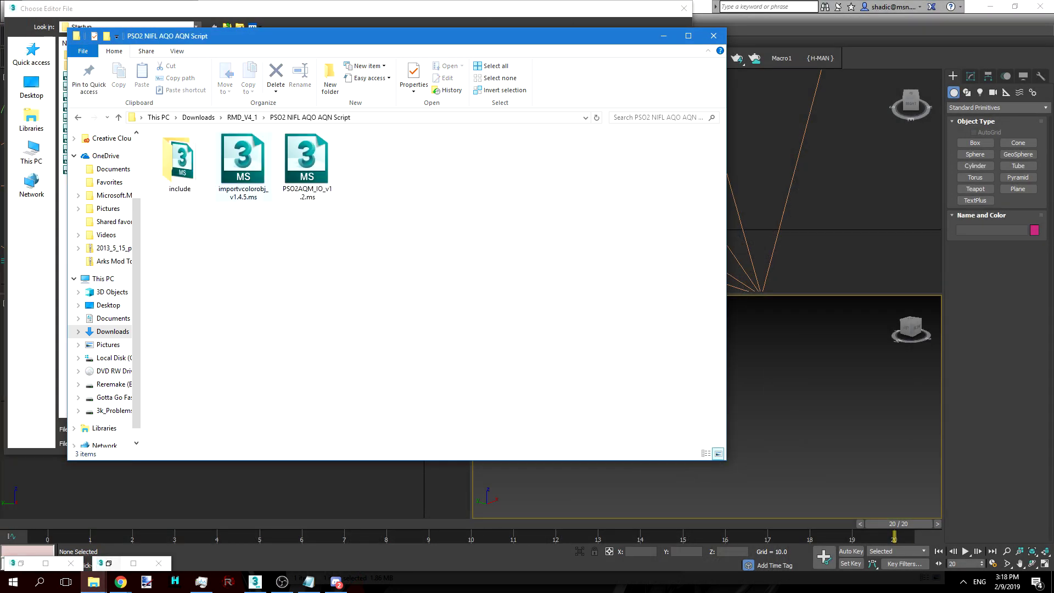
{"action": "left_click_drag", "start_coordinate": [418, 283], "coordinate": [187, 165]}
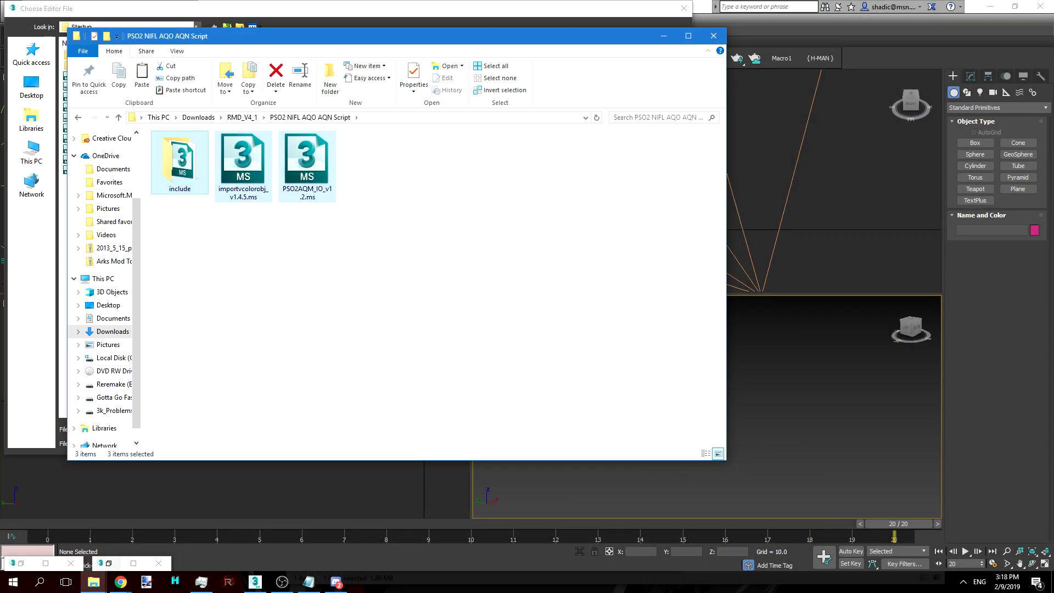
{"action": "key", "text": "alt+Tab"}
{"action": "left_click", "coordinate": [467, 264]}
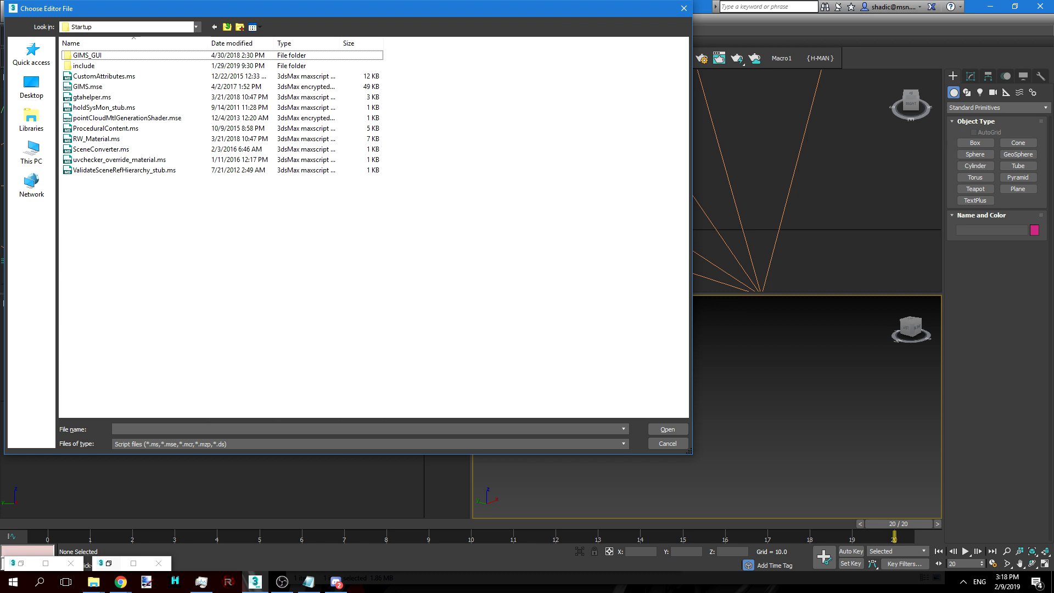
{"action": "key", "text": "ctrl+v"}
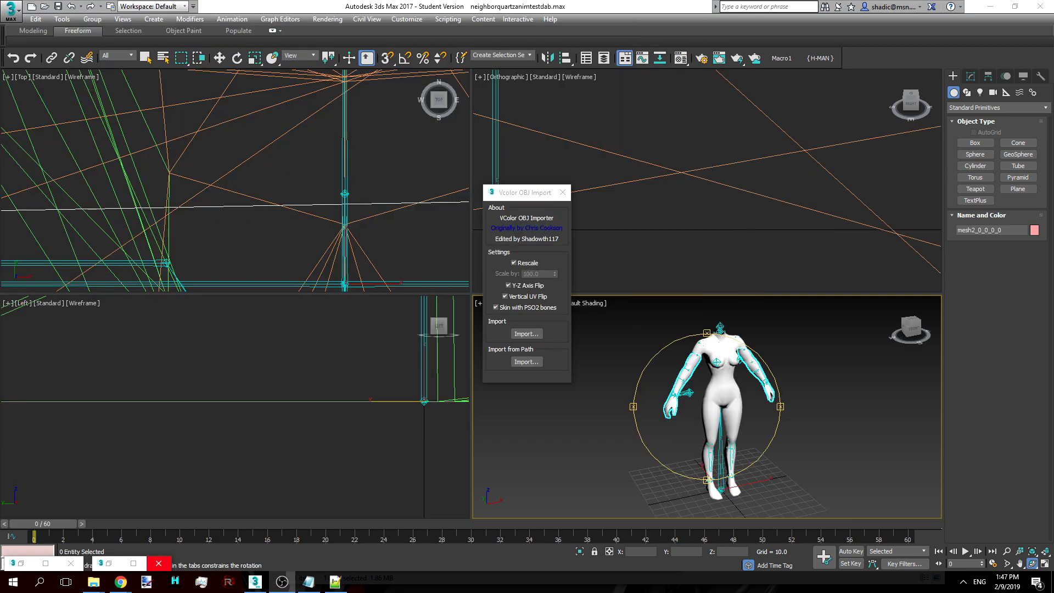
- Run PSO2AQM_IO_v1.2.ms in 3ds Max, place its dialog beside the OBJ importer and enable Player Export
{"action": "mouse_move", "coordinate": [93, 582]}
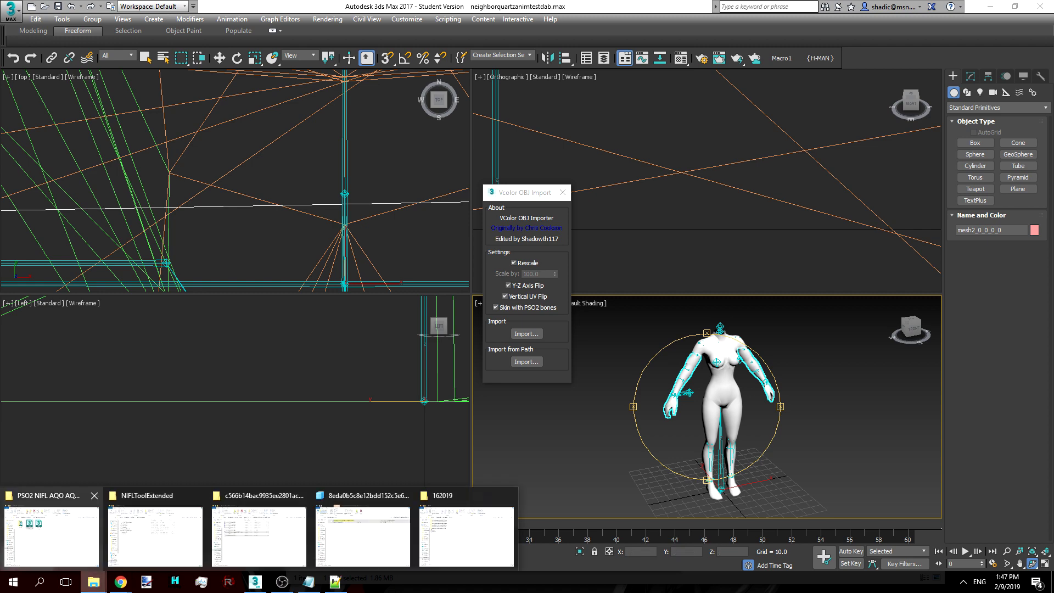
{"action": "left_click", "coordinate": [51, 535]}
{"action": "left_click_drag", "start_coordinate": [307, 165], "coordinate": [796, 378]}
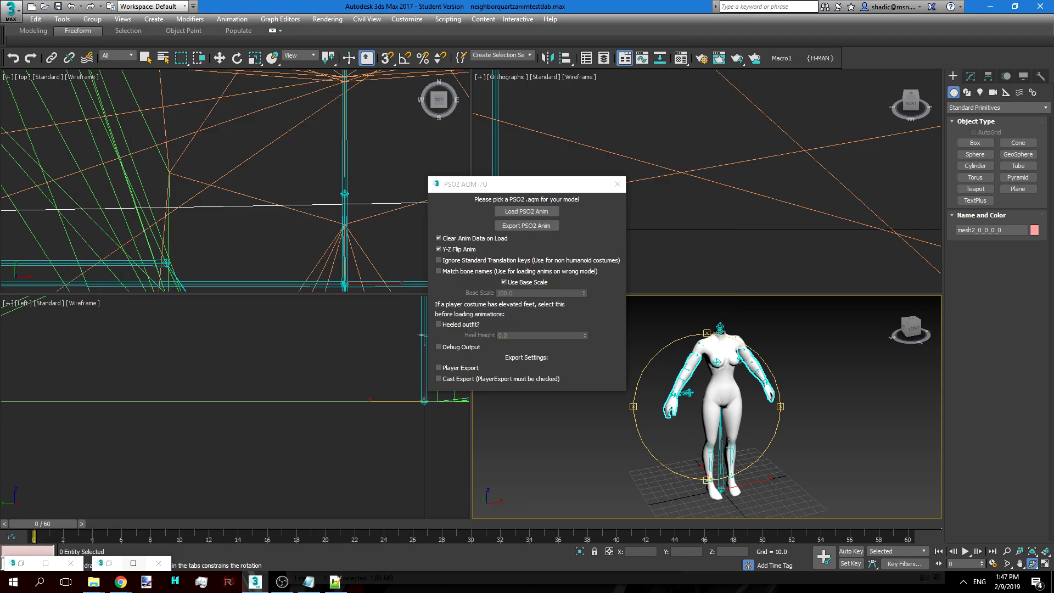
{"action": "left_click_drag", "start_coordinate": [554, 191], "coordinate": [375, 197]}
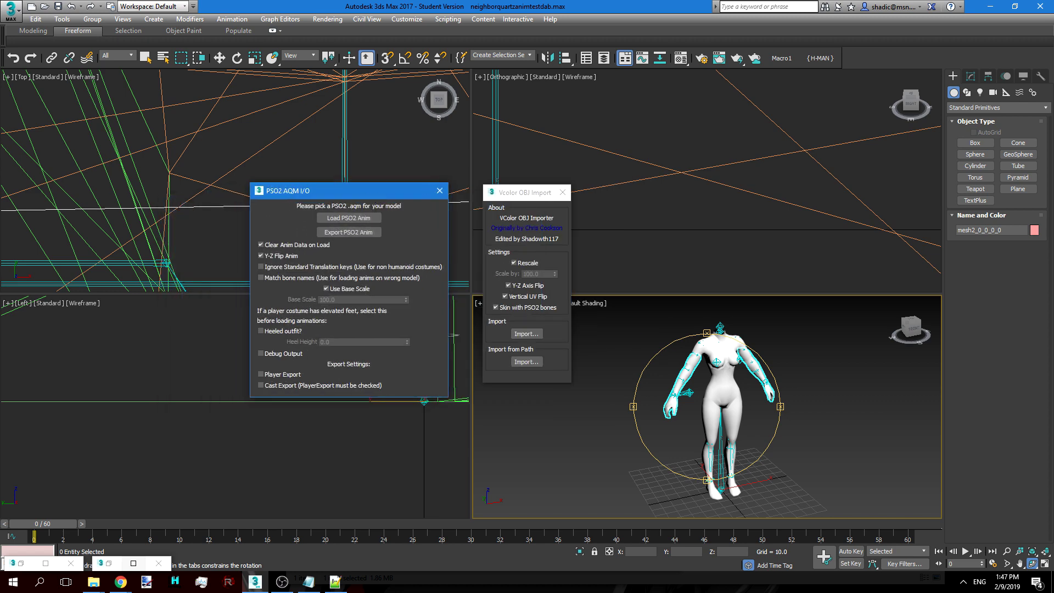
{"action": "left_click", "coordinate": [525, 193]}
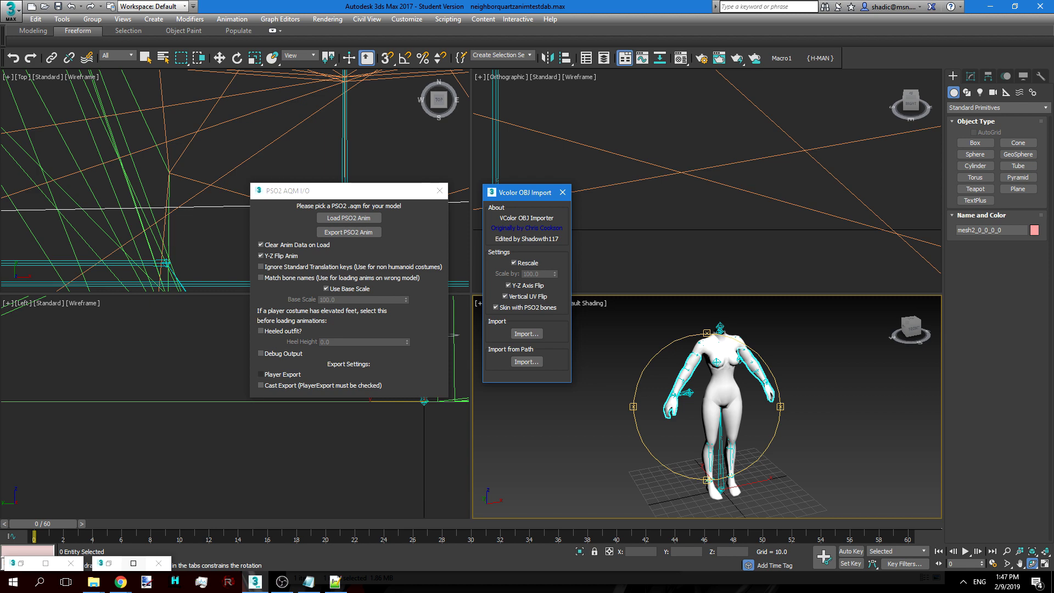
{"action": "left_click", "coordinate": [262, 374]}
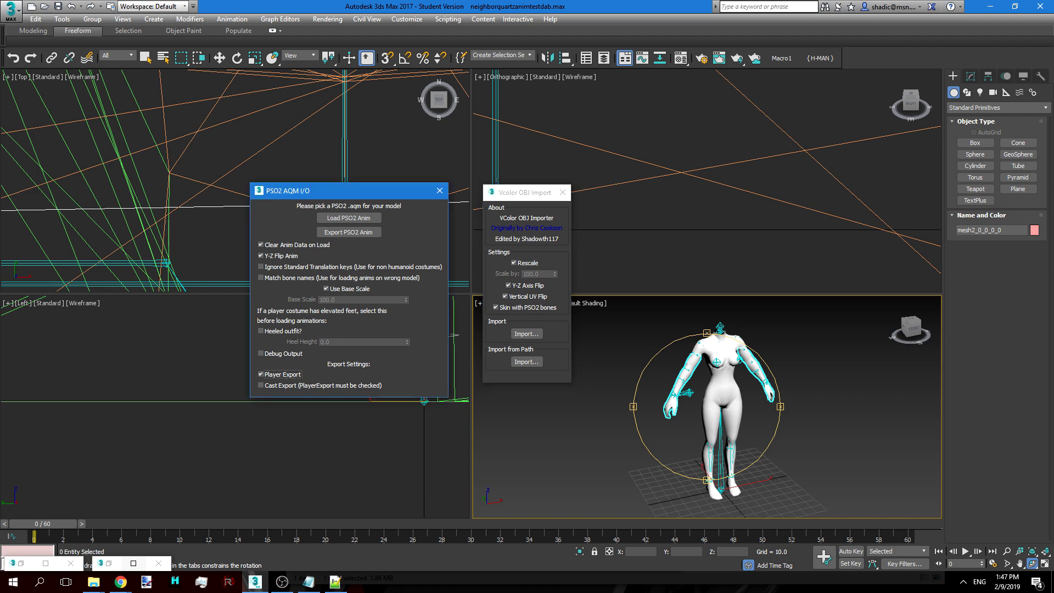
- Load the pl_std_cf00_10411_dash_f_lp.aqm animation from the 8eda0b5c8e12bdd152c5e674a8494018 orig_ext folder onto the body model
{"action": "left_click", "coordinate": [348, 218]}
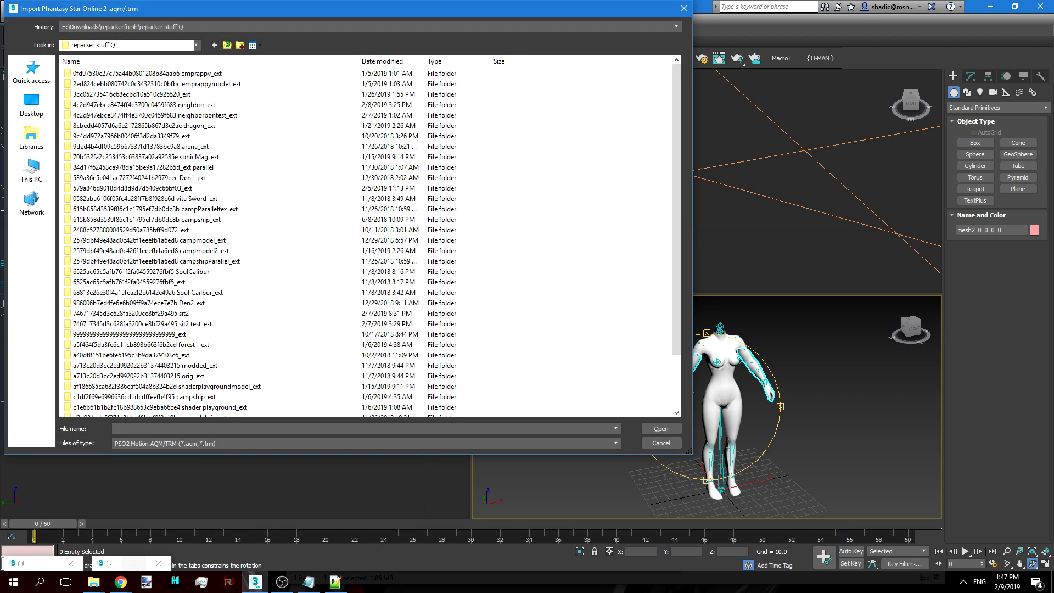
{"action": "key", "text": "ctrl+v"}
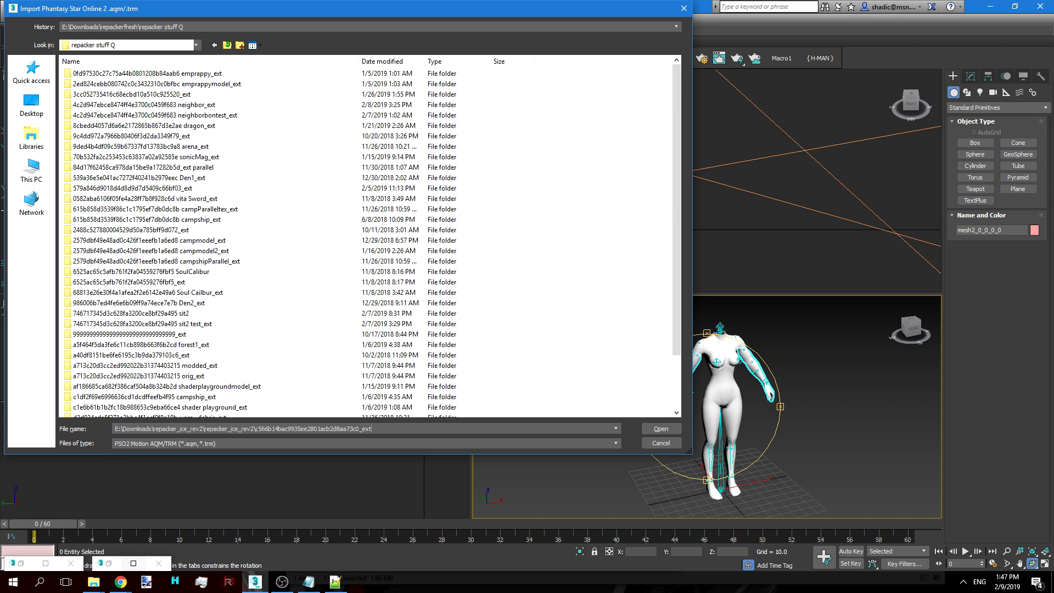
{"action": "key", "text": "Return"}
{"action": "key", "text": "BackSpace"}
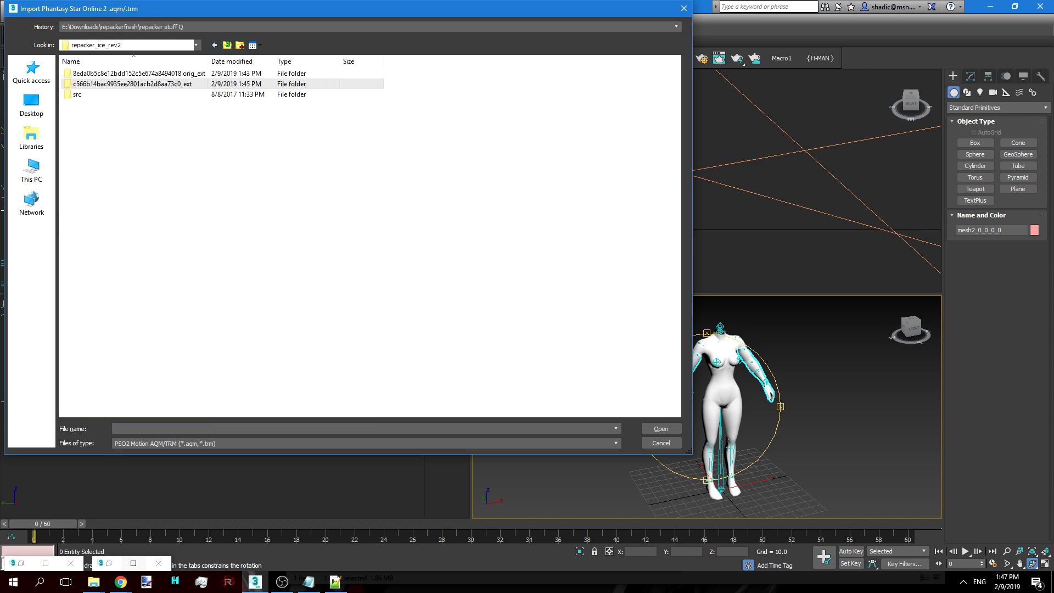
{"action": "key", "text": "Up"}
{"action": "key", "text": "Return"}
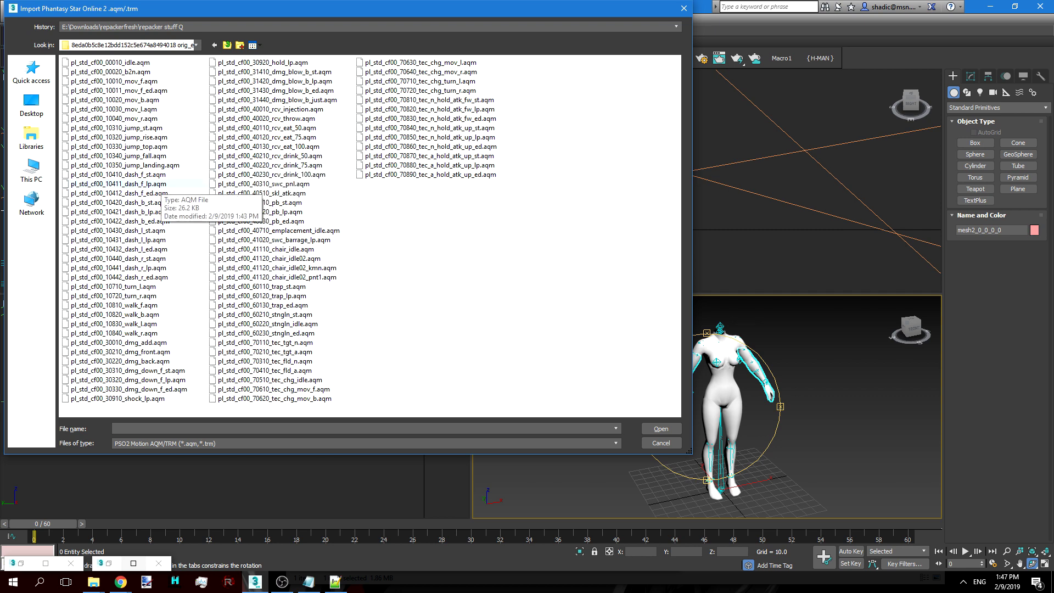
{"action": "double_click", "coordinate": [157, 185]}
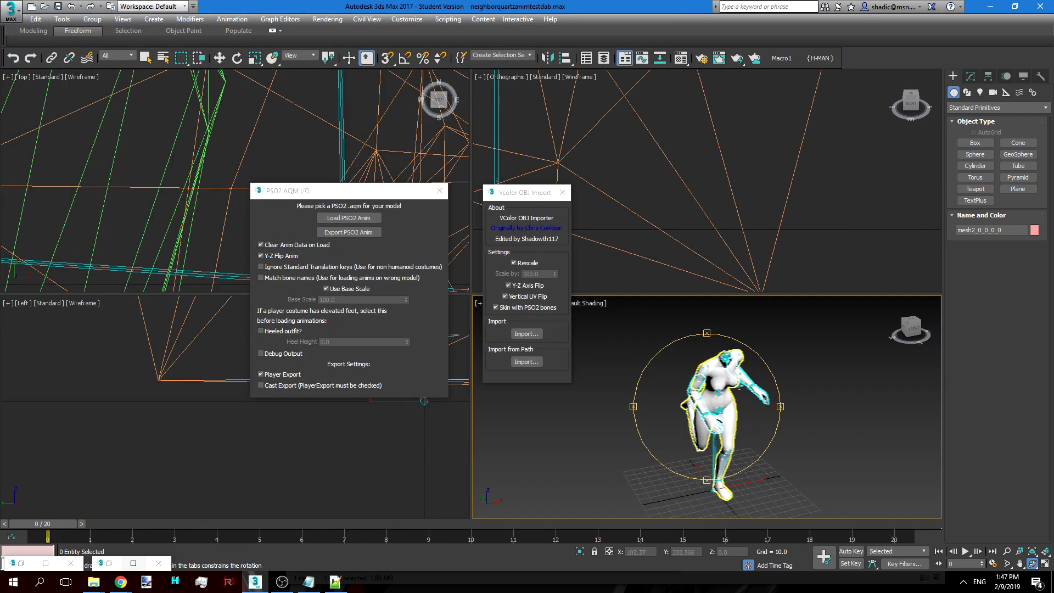
- Play back and scrub the loaded dash animation on the body, stopping at frame 6
{"action": "key", "text": "slash"}
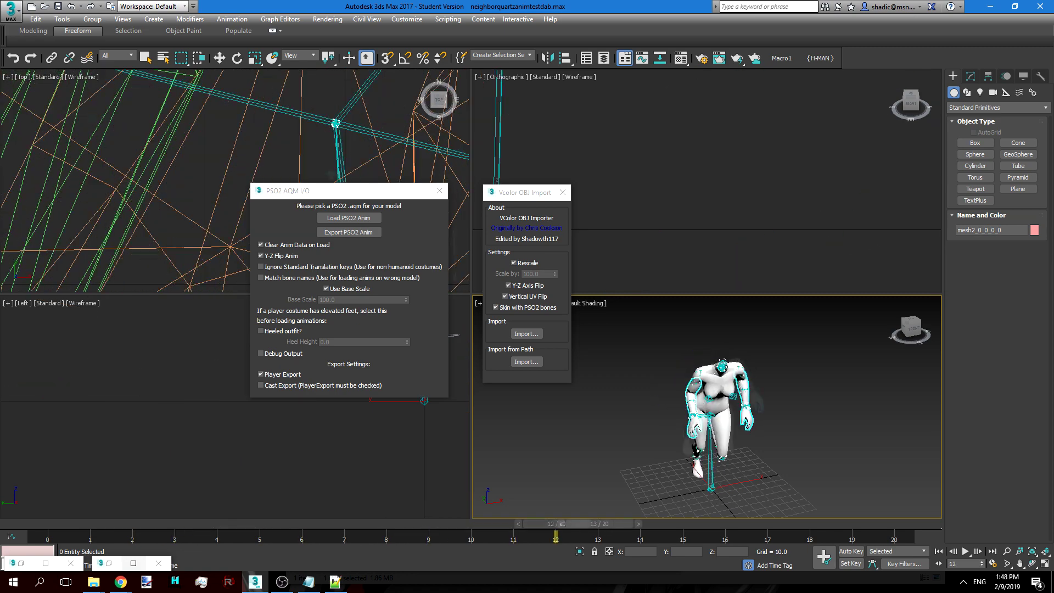
{"action": "left_click_drag", "start_coordinate": [171, 523], "coordinate": [43, 523]}
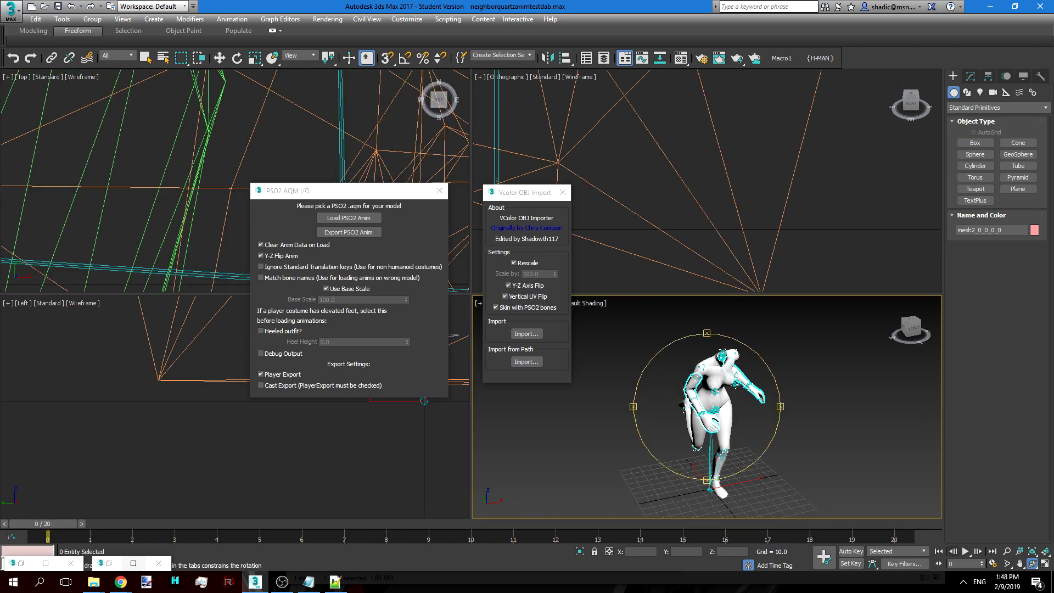
{"action": "key", "text": "slash"}
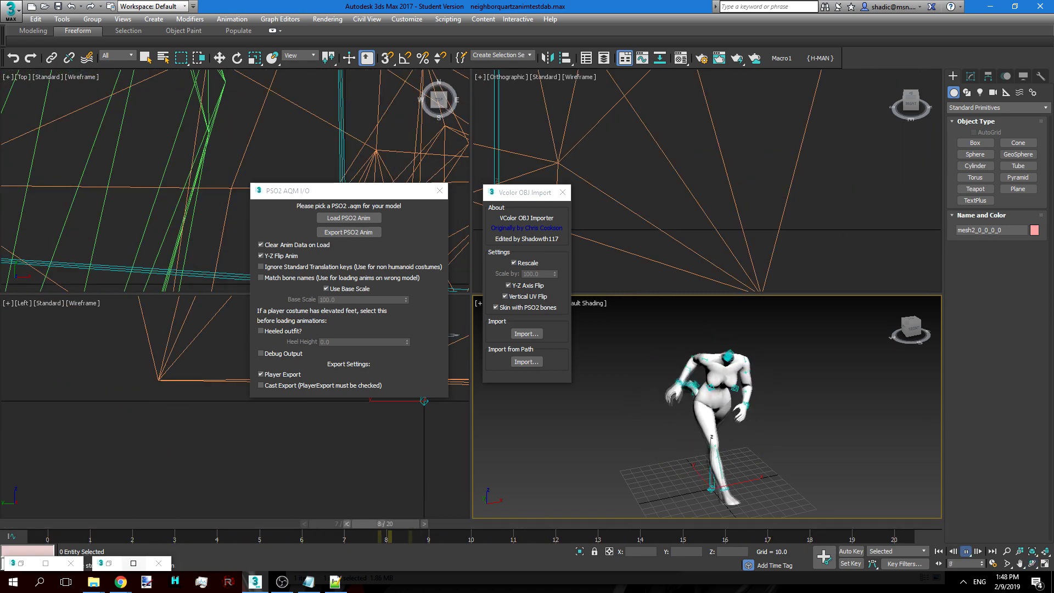
{"action": "key", "text": "slash"}
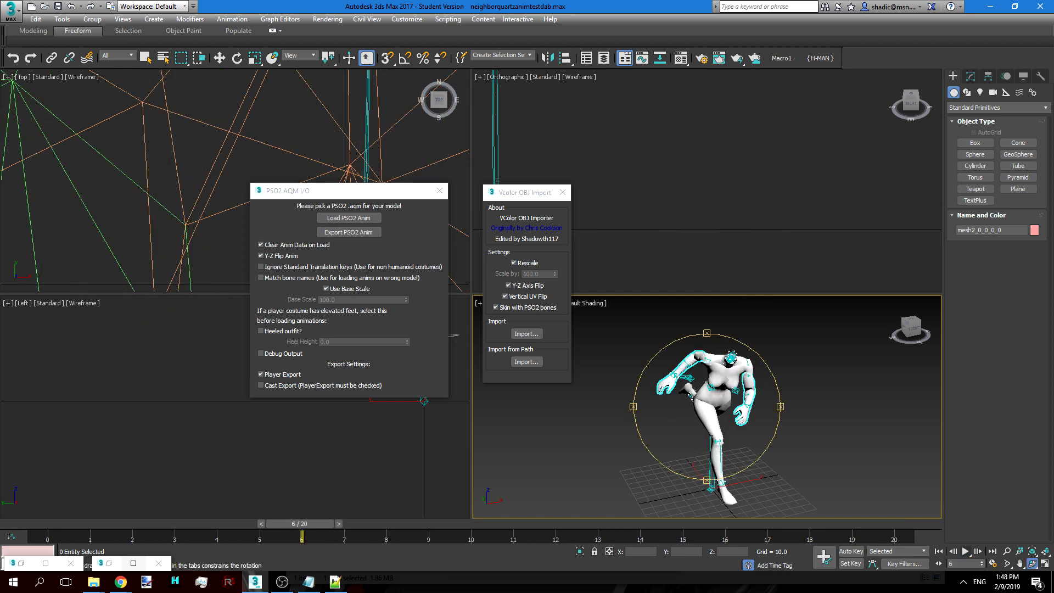
{"action": "middle_click_drag", "start_coordinate": [707, 406], "coordinate": [702, 387]}
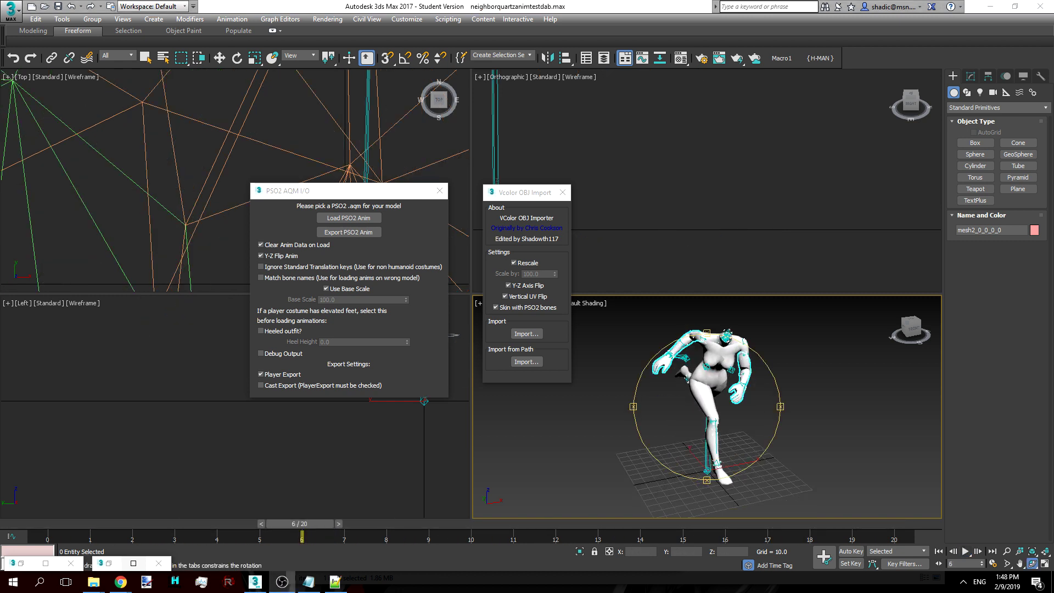
{"action": "key", "text": "alt+Tab"}
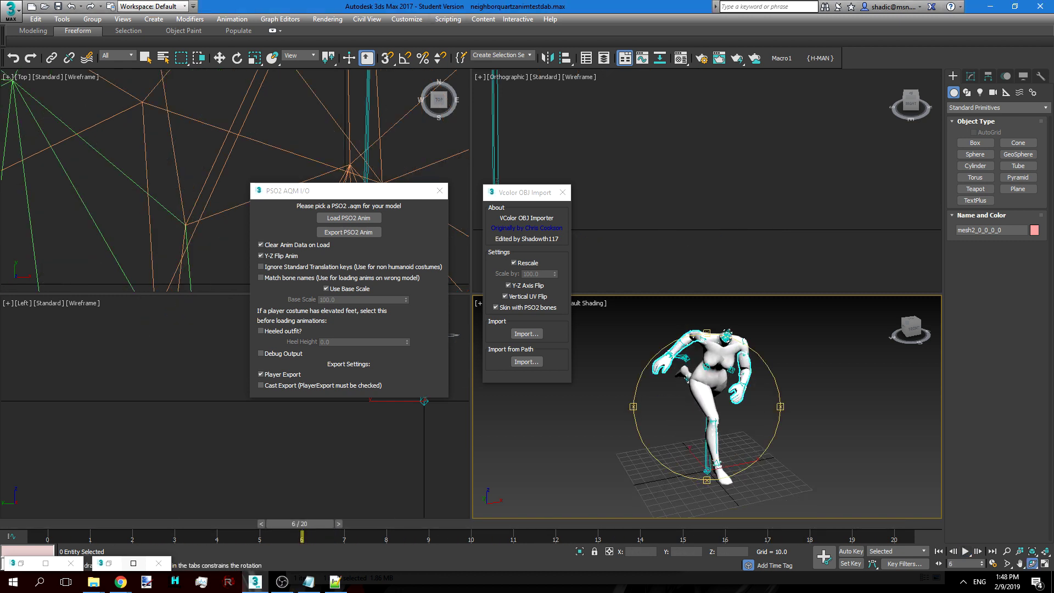
- Frame the body group in the Perspective view in wireframe and place the Vcolor OBJ Import dialog beside PSO2 AQM I/O, clearing the selection
{"action": "left_click", "coordinate": [145, 58]}
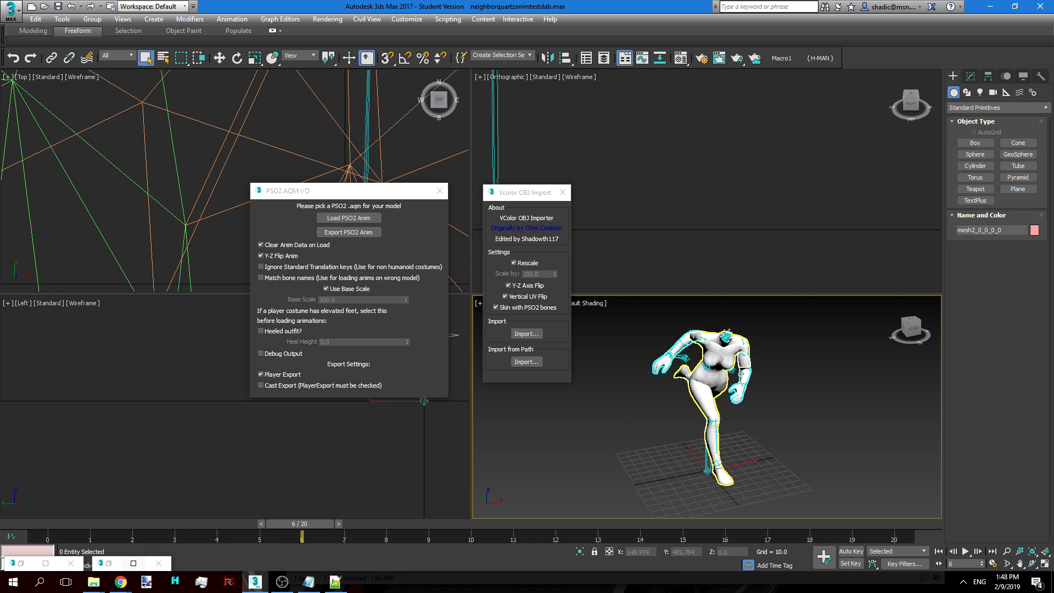
{"action": "left_click", "coordinate": [714, 384]}
{"action": "key", "text": "z"}
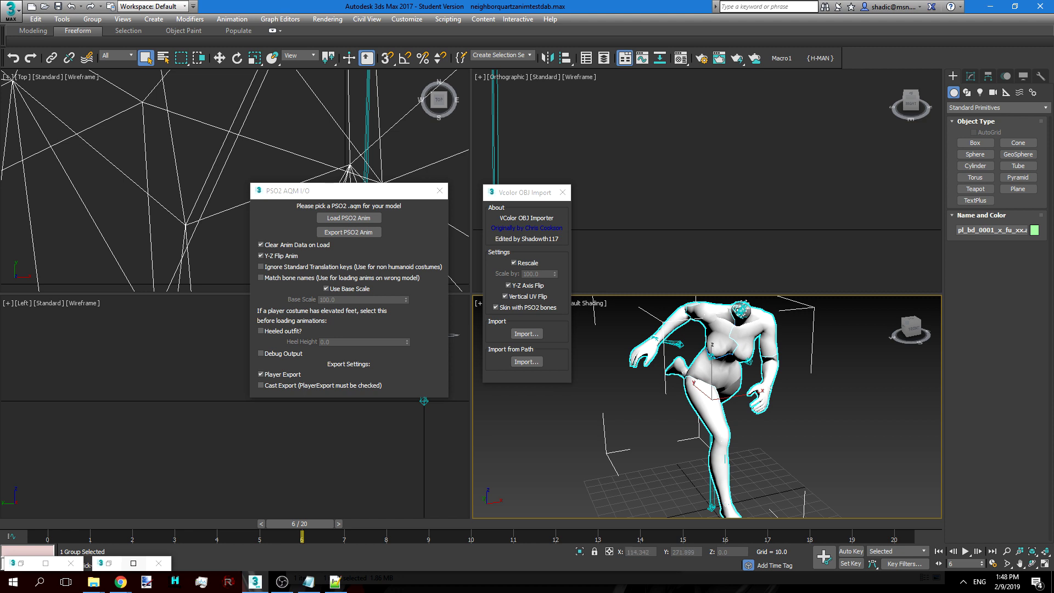
{"action": "key", "text": "F3"}
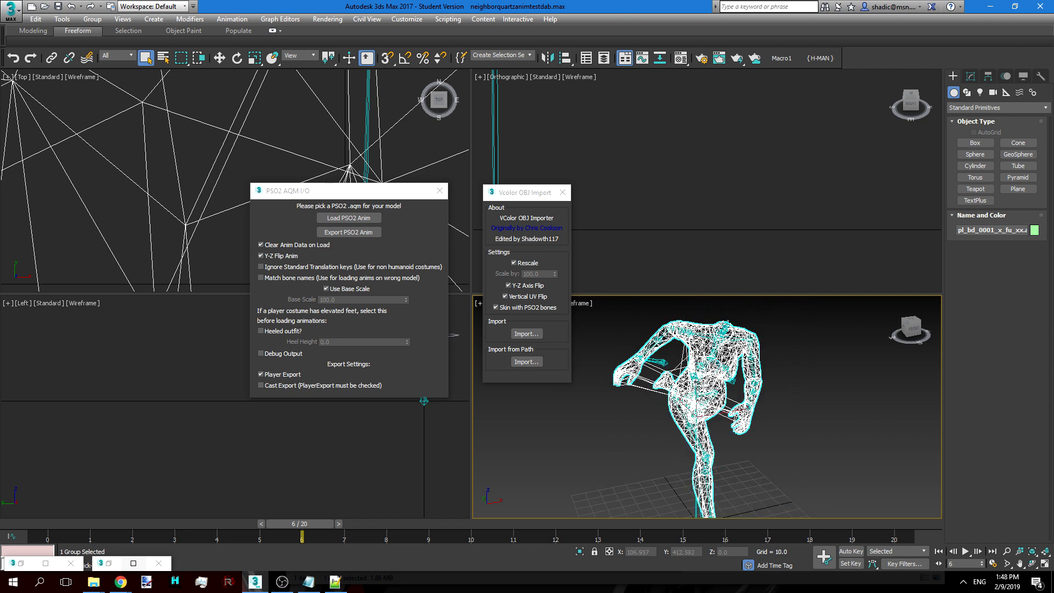
{"action": "left_click_drag", "start_coordinate": [520, 193], "coordinate": [154, 189]}
{"action": "left_click", "coordinate": [571, 376]}
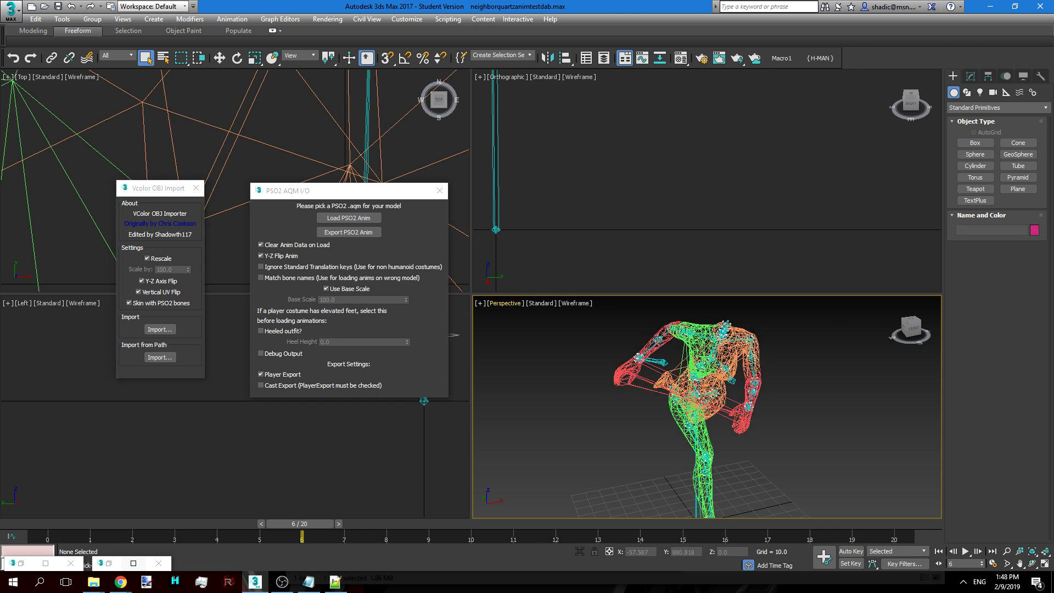
- Try the Default Shading and Wireframe Override display modes for the Perspective view
{"action": "left_click", "coordinate": [505, 303]}
{"action": "left_click", "coordinate": [544, 303]}
{"action": "left_click", "coordinate": [574, 303]}
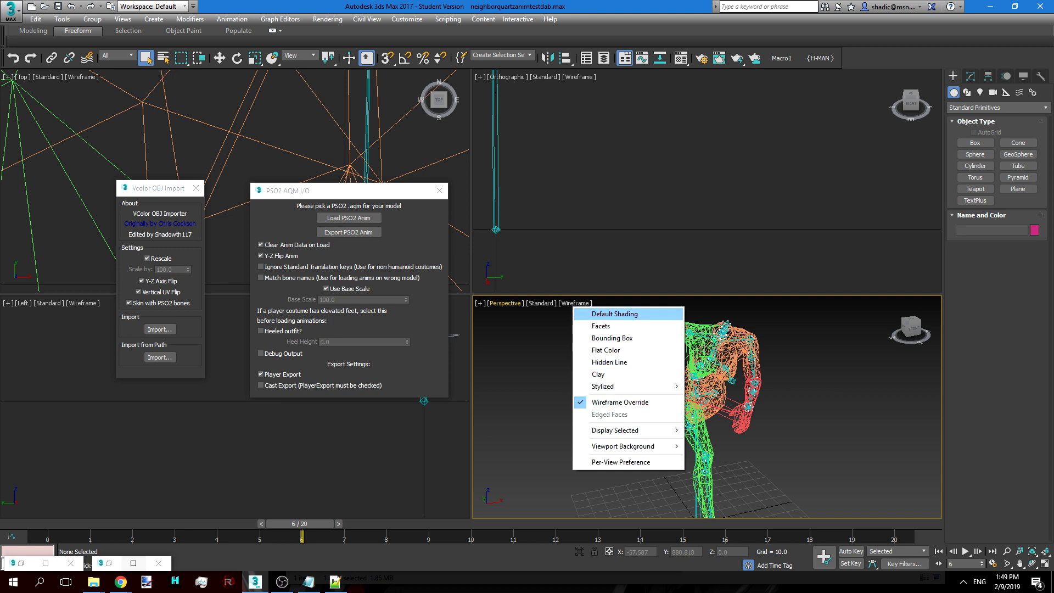
{"action": "left_click", "coordinate": [615, 313]}
{"action": "left_click", "coordinate": [633, 402]}
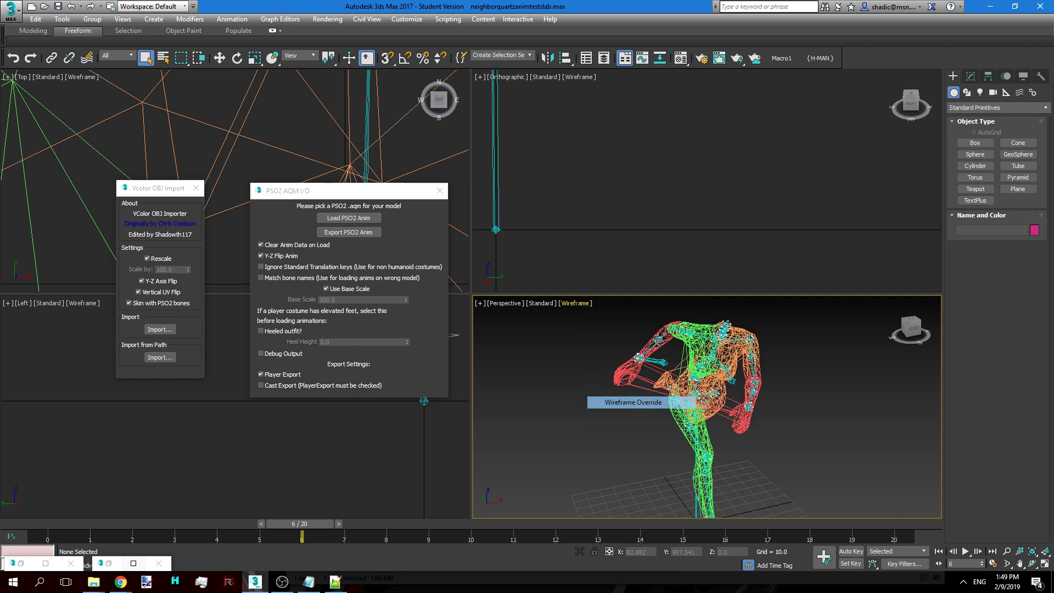
- Select the (31)r_upperarm bone inside the wireframe torso and return the Perspective view to Default Shading
{"action": "middle_click_drag", "start_coordinate": [704, 355], "coordinate": [703, 356]}
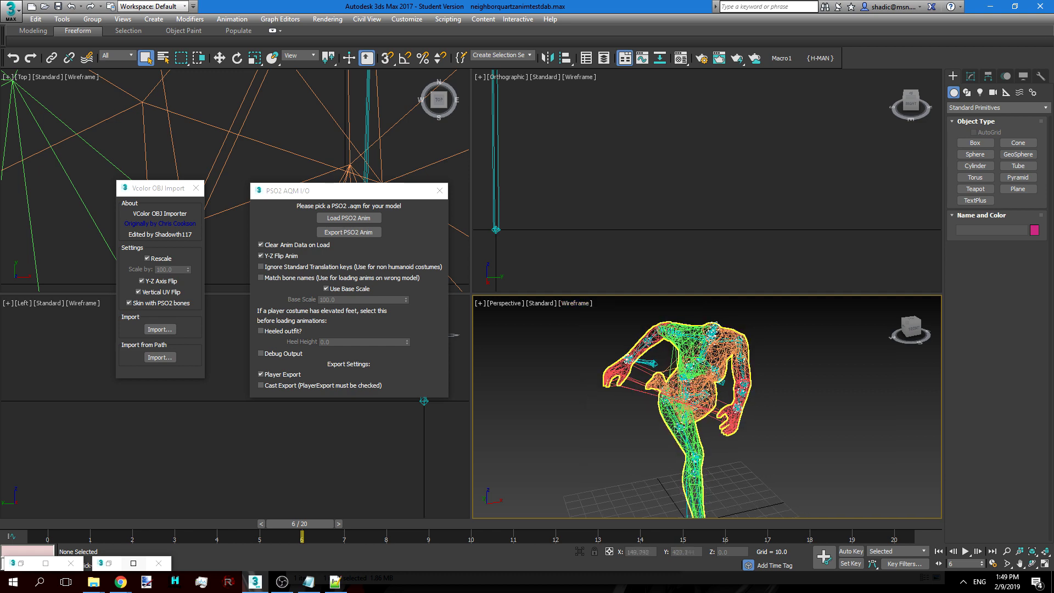
{"action": "scroll", "coordinate": [698, 330], "scroll_direction": "up", "scroll_amount": 6}
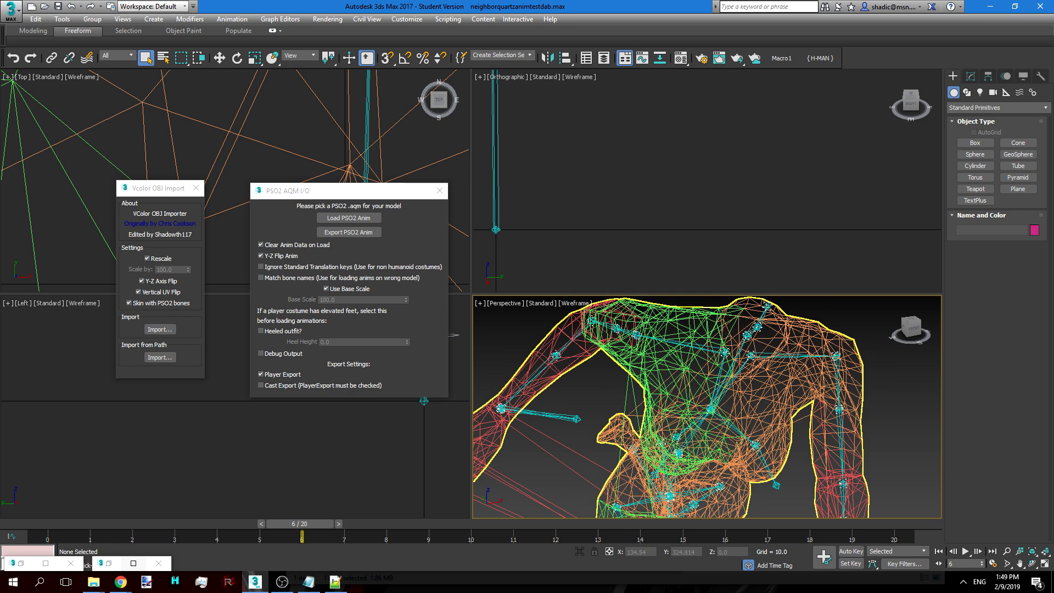
{"action": "left_click", "coordinate": [696, 351]}
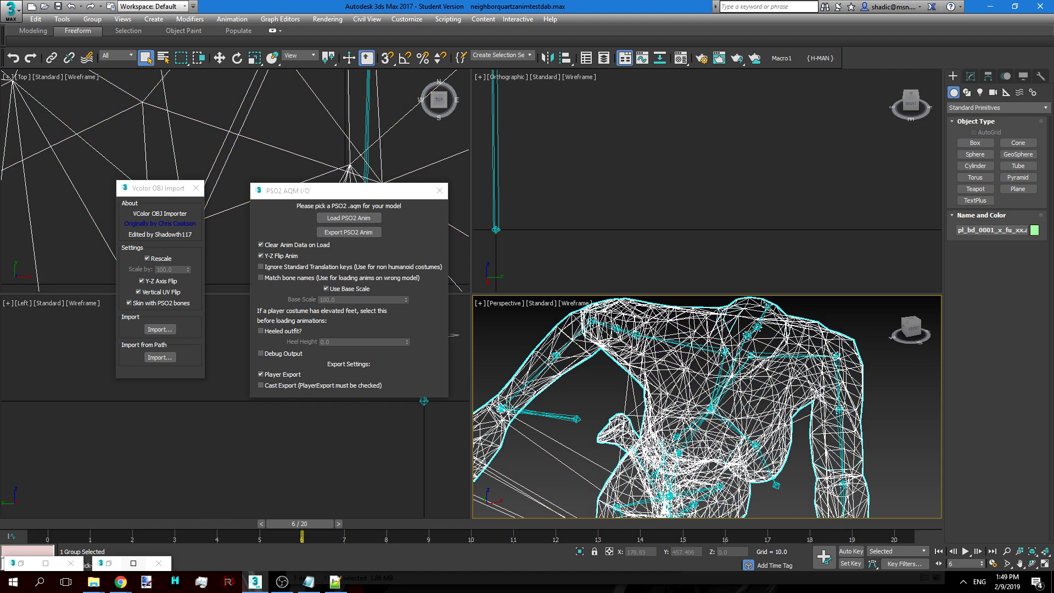
{"action": "key", "text": "F3"}
{"action": "left_click", "coordinate": [632, 332]}
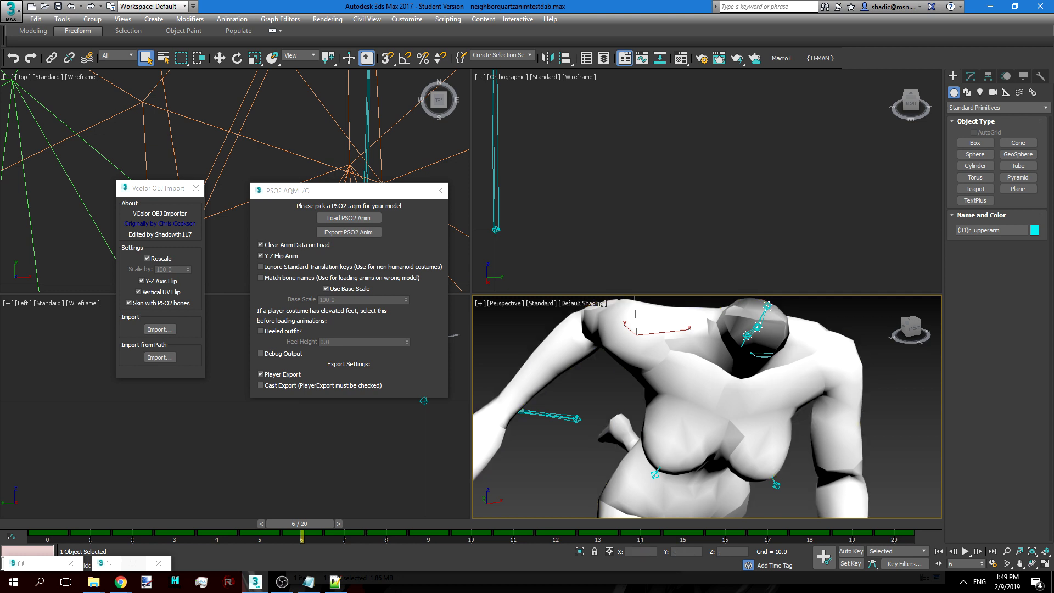
- Clear the selection, expand the full scene hierarchy and select the (31)r_upperarm bone by name
{"action": "left_click", "coordinate": [282, 582]}
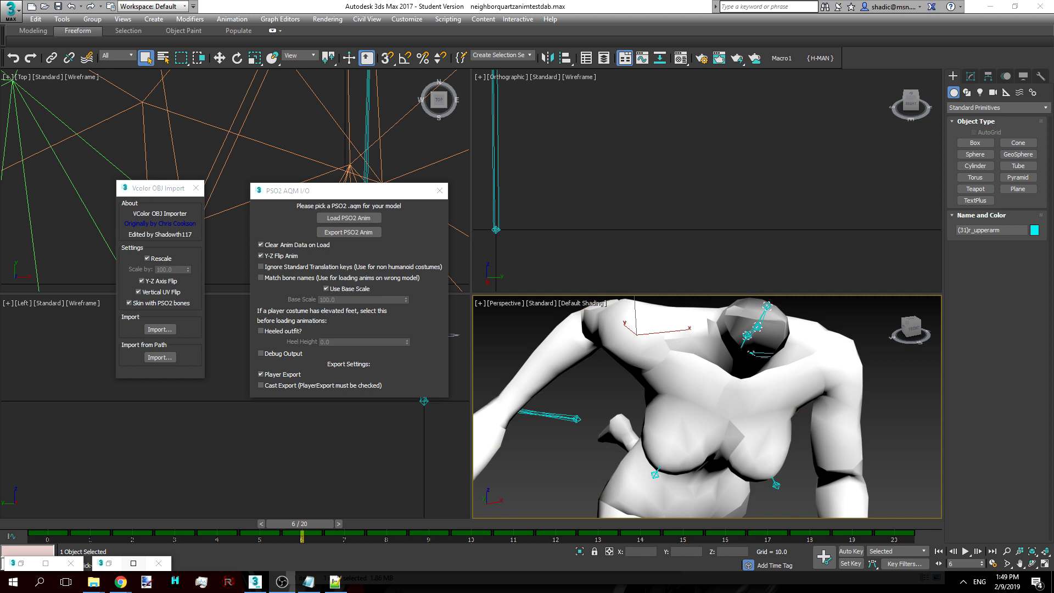
{"action": "scroll", "coordinate": [673, 354], "scroll_direction": "down", "scroll_amount": 3}
{"action": "left_click", "coordinate": [790, 392]}
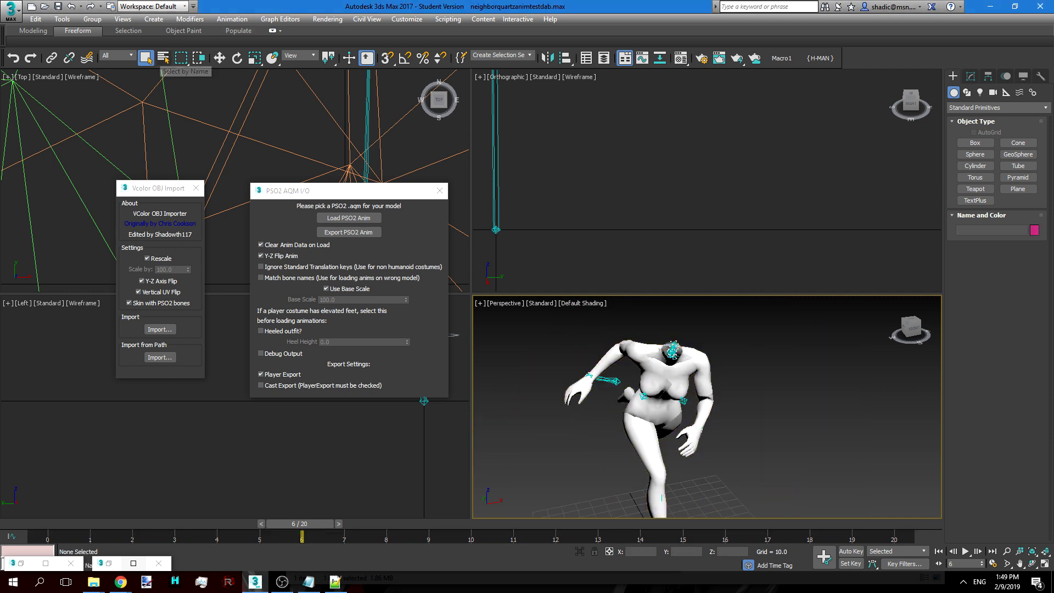
{"action": "left_click", "coordinate": [146, 57]}
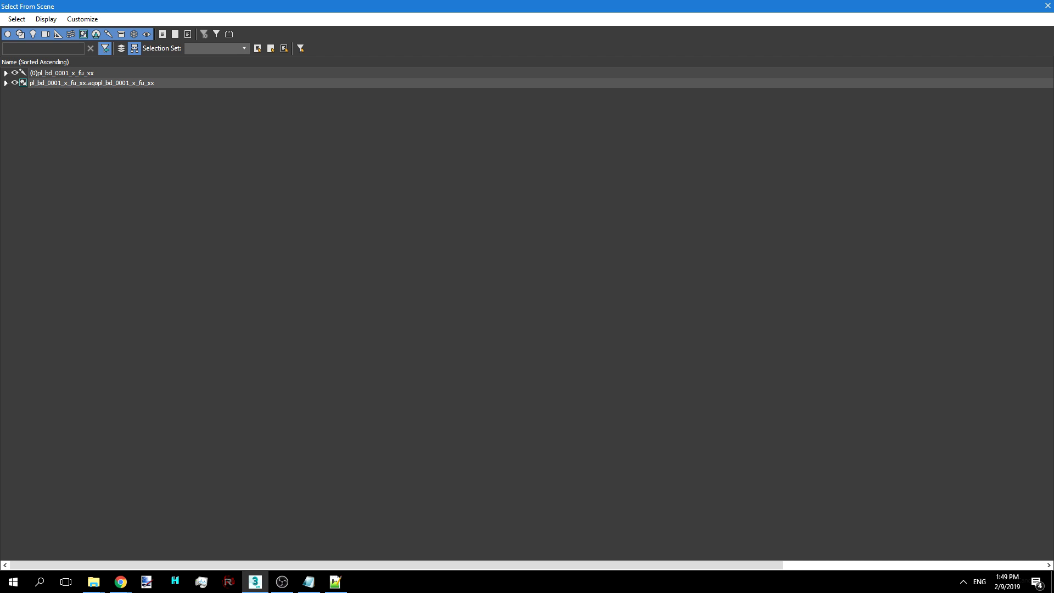
{"action": "key", "text": "ctrl+a"}
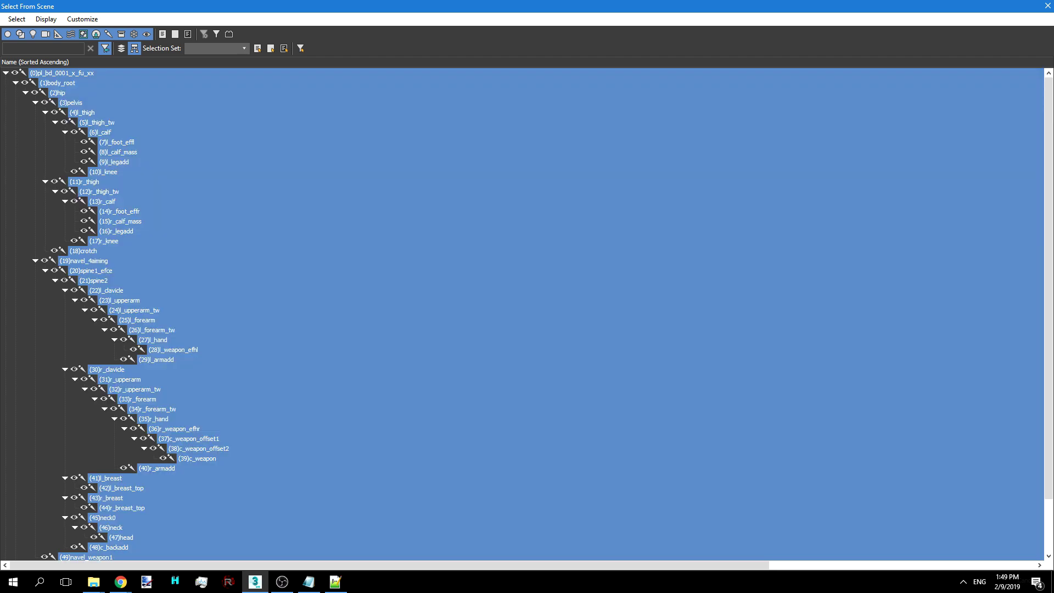
{"action": "left_click", "coordinate": [119, 152]}
{"action": "scroll", "coordinate": [521, 313], "scroll_direction": "down", "scroll_amount": 2}
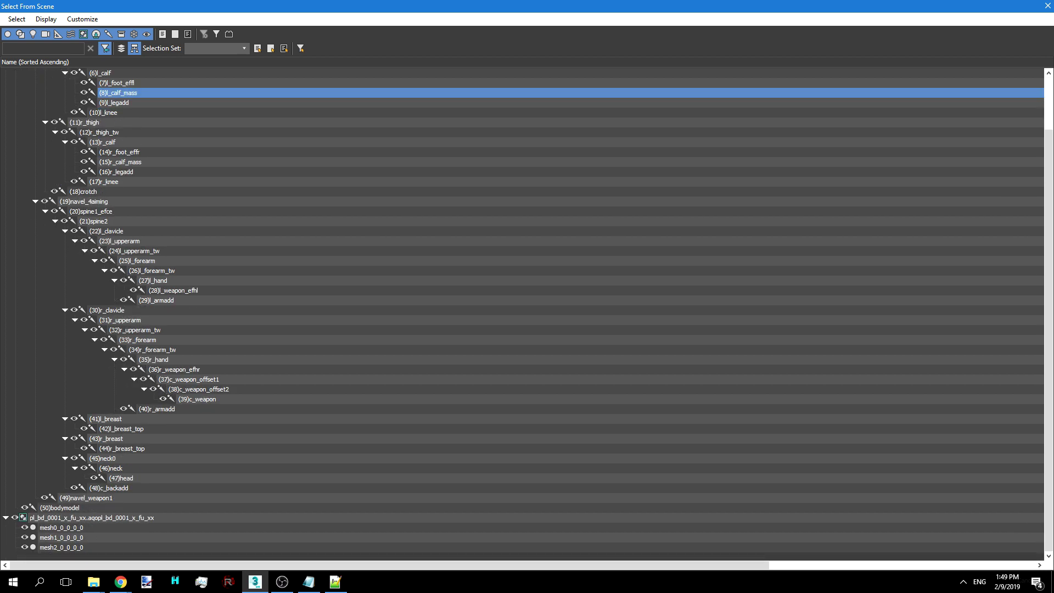
{"action": "left_click", "coordinate": [198, 389]}
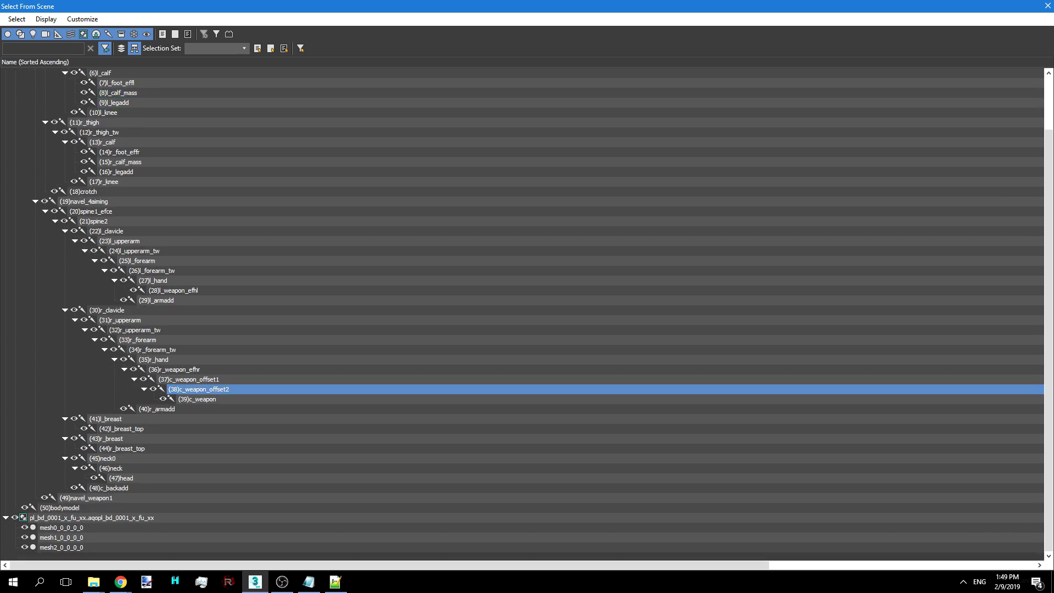
{"action": "scroll", "coordinate": [521, 312], "scroll_direction": "up", "scroll_amount": 2}
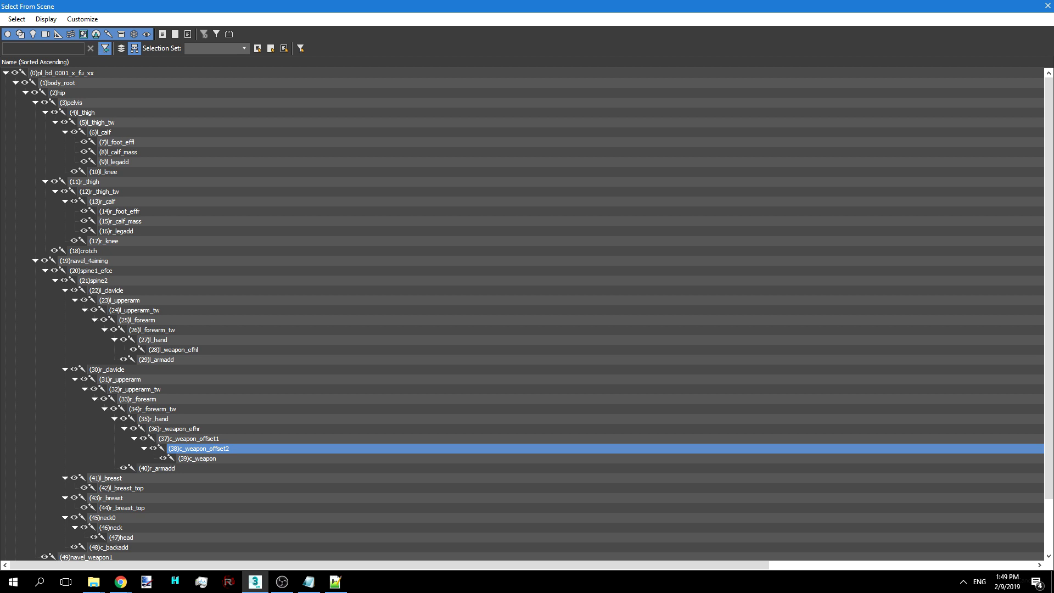
{"action": "scroll", "coordinate": [522, 313], "scroll_direction": "down", "scroll_amount": 2}
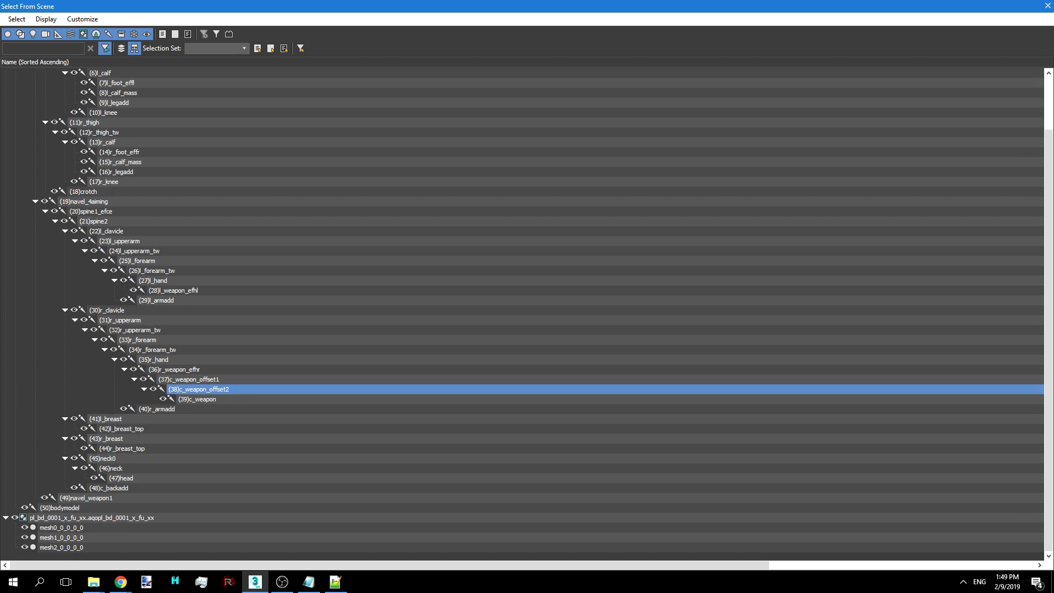
{"action": "scroll", "coordinate": [521, 313], "scroll_direction": "up", "scroll_amount": 1}
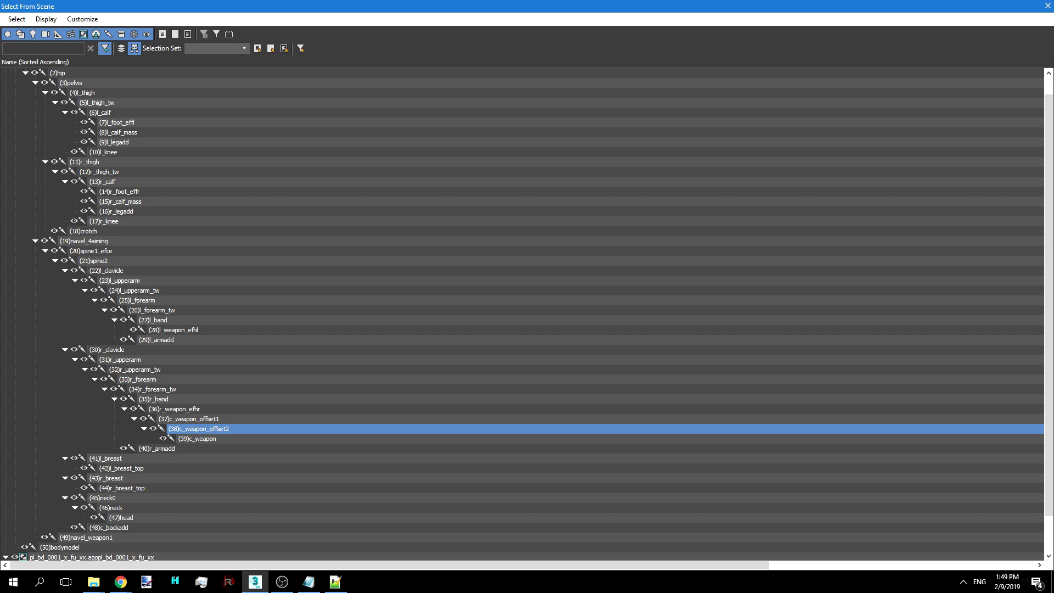
{"action": "double_click", "coordinate": [119, 359]}
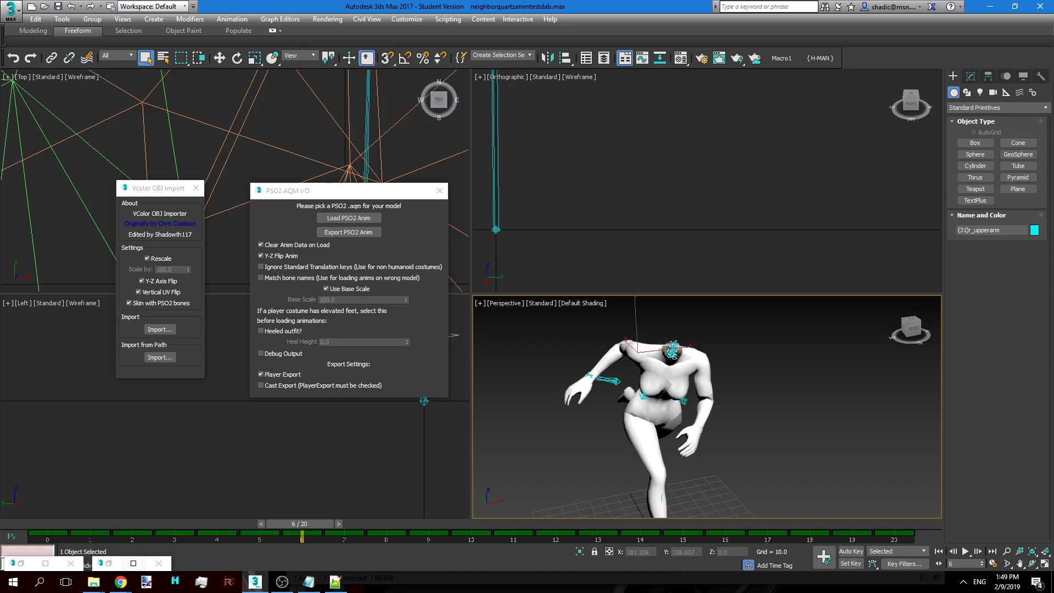
- Frame the upper body more closely and activate the Move tool on the selected r_upperarm bone
{"action": "mouse_move", "coordinate": [662, 395]}
{"action": "middle_mouse_down"}
{"action": "mouse_move", "coordinate": [651, 365]}
{"action": "mouse_move", "coordinate": [650, 391]}
{"action": "middle_mouse_up"}
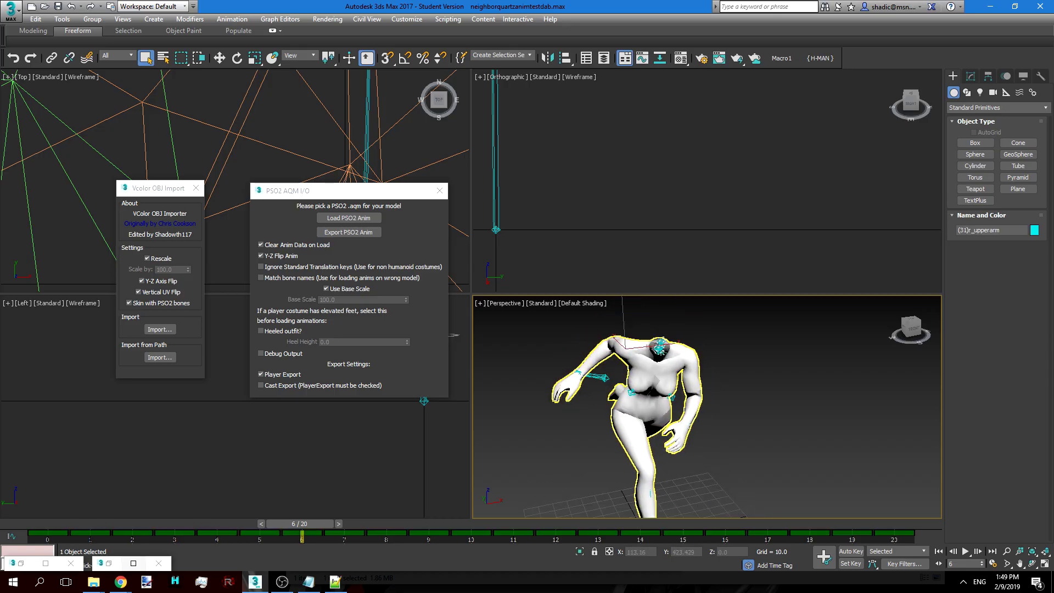
{"action": "scroll", "coordinate": [650, 390], "scroll_direction": "up", "scroll_amount": 2}
{"action": "key", "text": "e"}
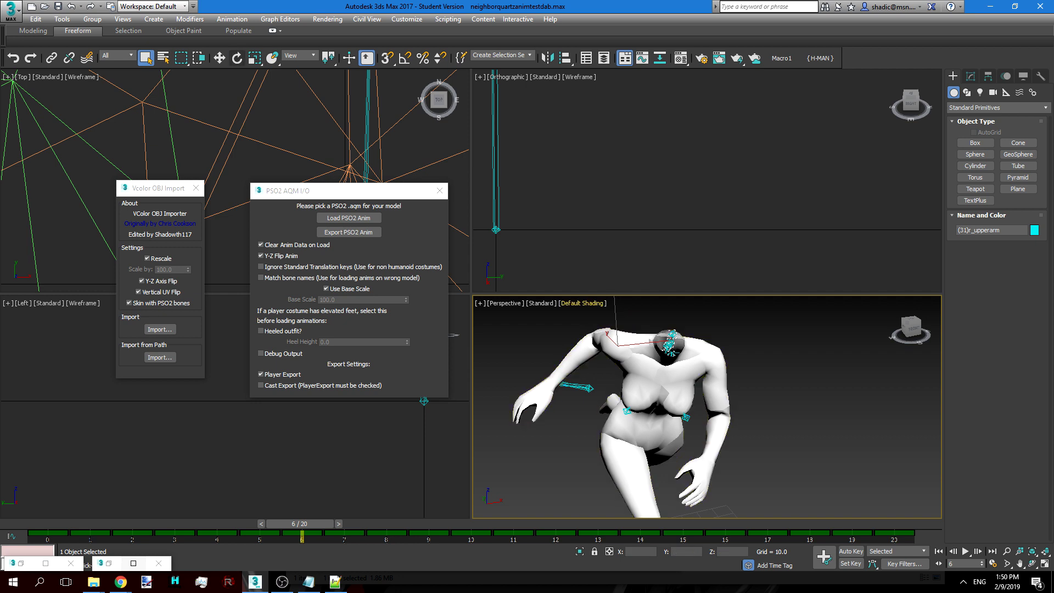
{"action": "key", "text": "w"}
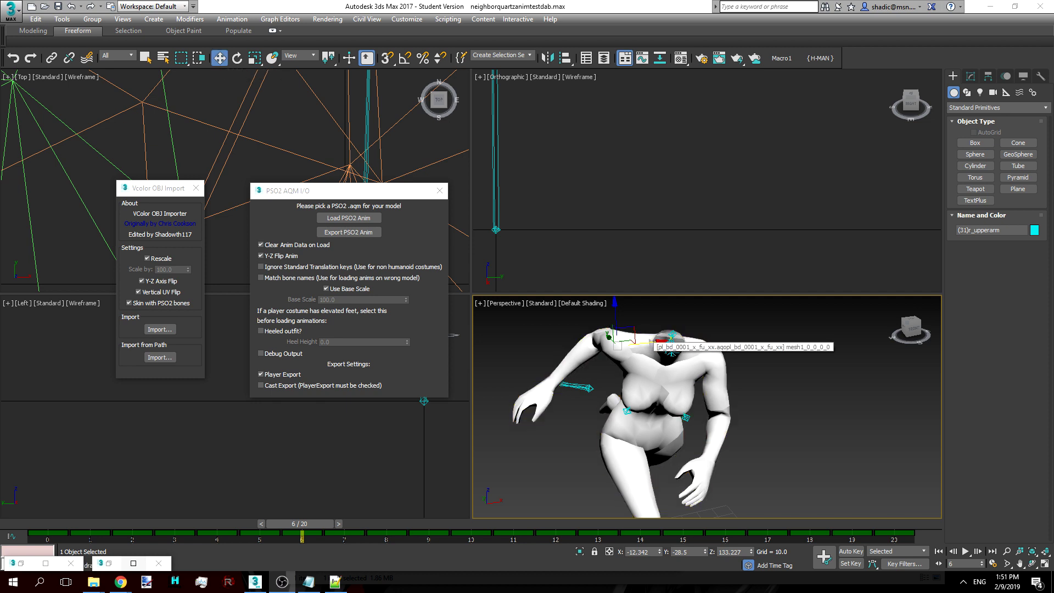
{"action": "left_click_drag", "start_coordinate": [648, 342], "coordinate": [609, 336]}
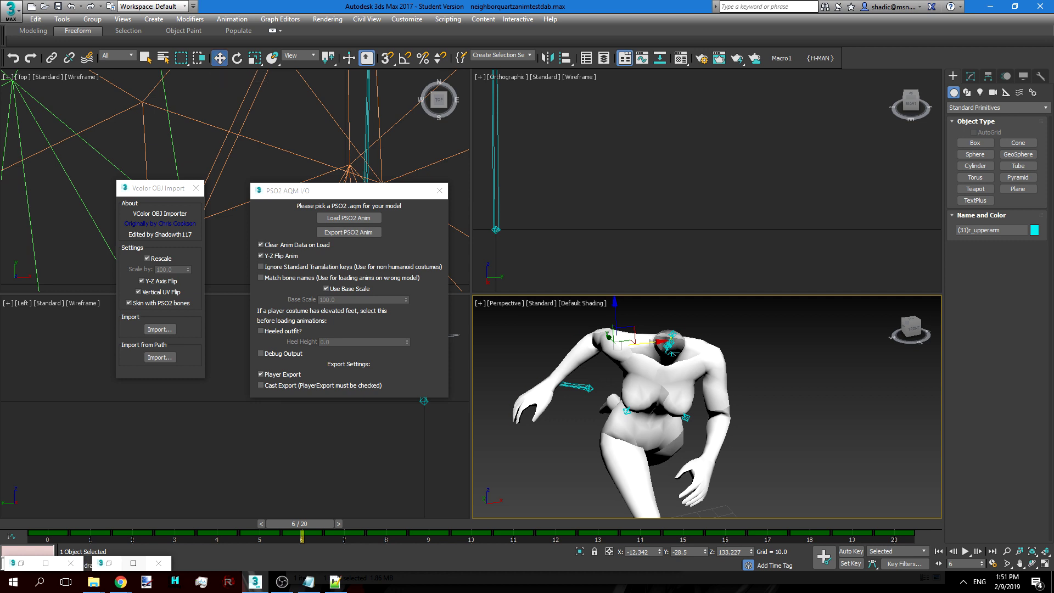
- Open the Move Transform Type-In for the r_upperarm bone and reposition its window over the Perspective view
{"action": "right_click", "coordinate": [220, 58]}
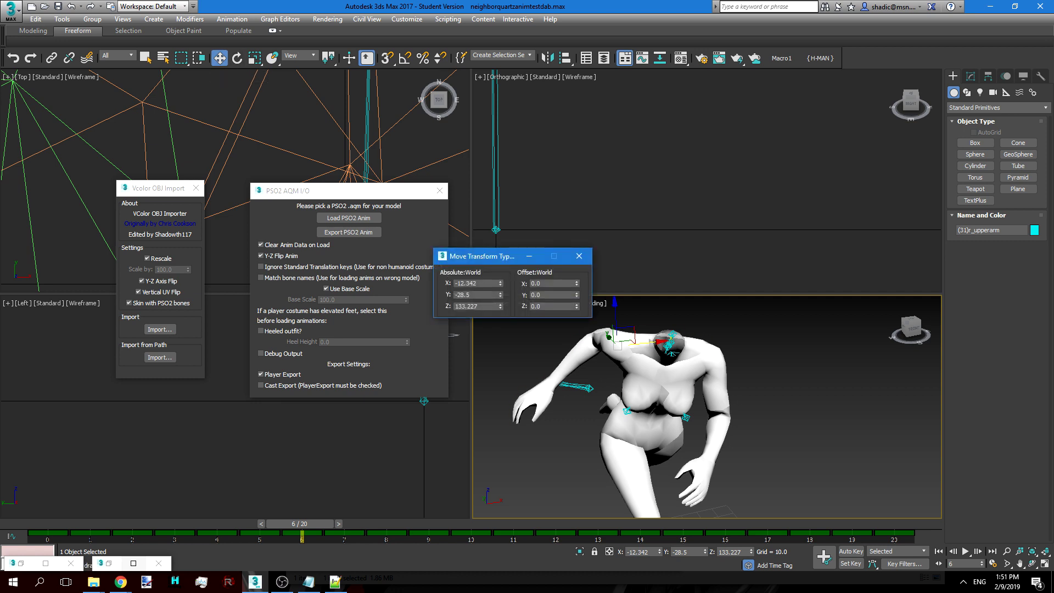
{"action": "left_click_drag", "start_coordinate": [483, 256], "coordinate": [551, 297]}
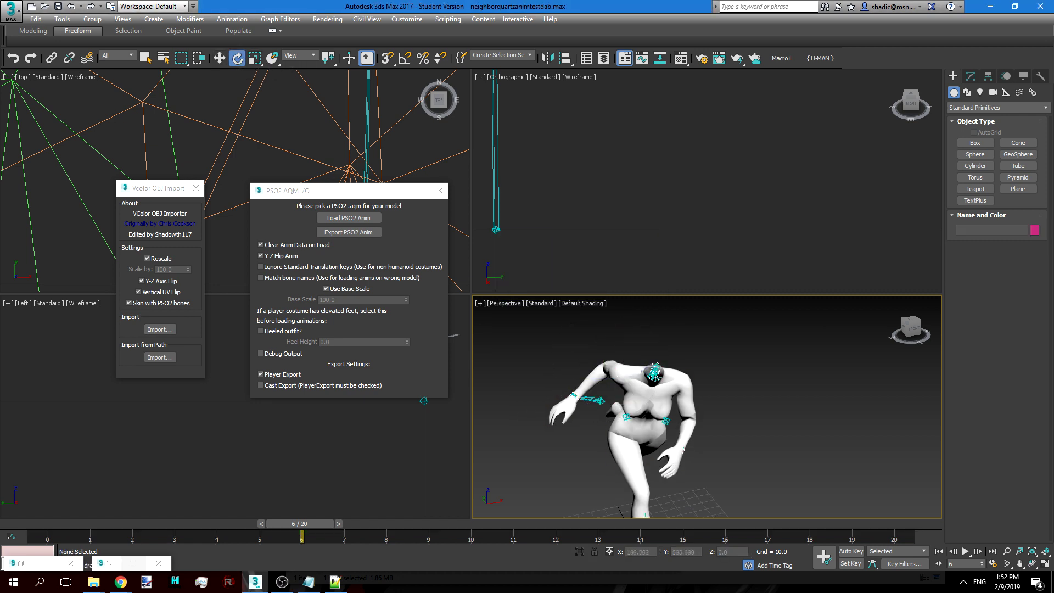
- Select the (33)r_forearm bone at the elbow in wireframe and return the Perspective view to Default Shading
{"action": "scroll", "coordinate": [658, 428], "scroll_direction": "up", "scroll_amount": 5}
{"action": "key", "text": "F3"}
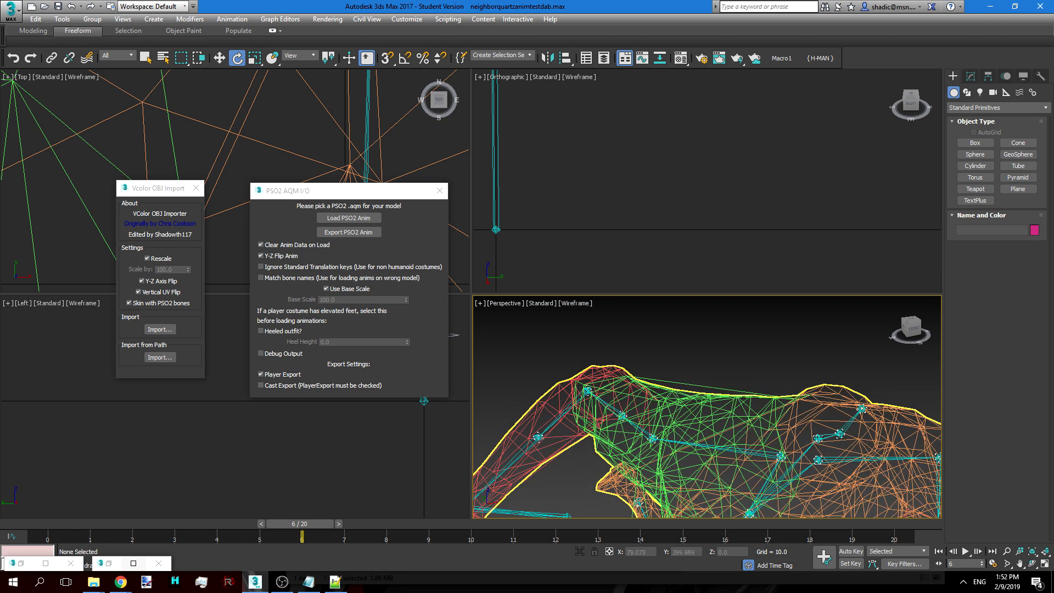
{"action": "left_click", "coordinate": [653, 417]}
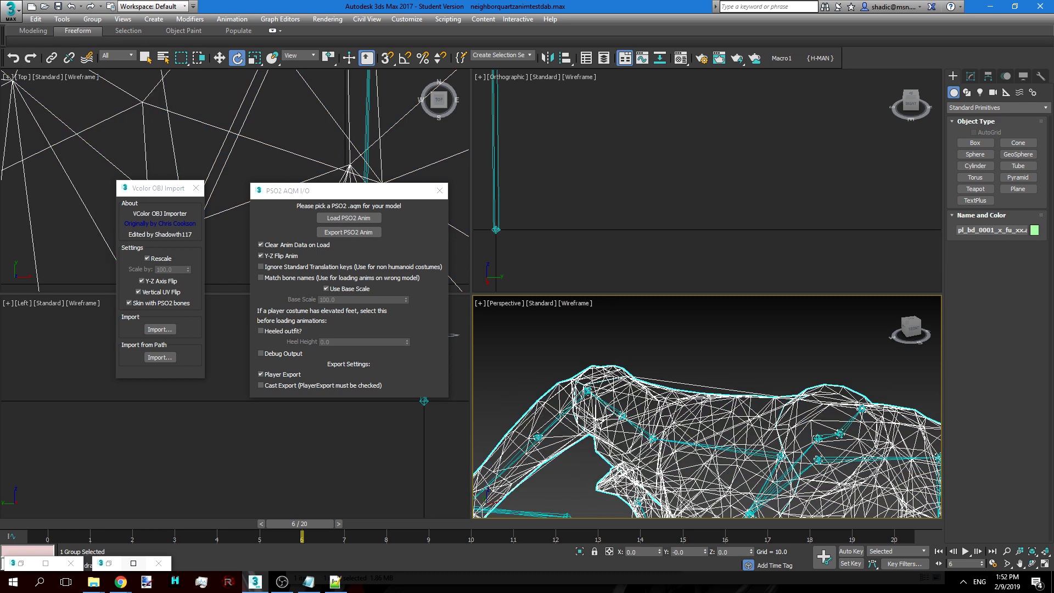
{"action": "left_click", "coordinate": [586, 392]}
{"action": "key", "text": "F3"}
{"action": "mouse_move", "coordinate": [587, 390]}
{"action": "middle_mouse_down"}
{"action": "mouse_move", "coordinate": [627, 376]}
{"action": "mouse_move", "coordinate": [669, 335]}
{"action": "middle_mouse_up"}
{"action": "scroll", "coordinate": [668, 335], "scroll_direction": "down", "scroll_amount": 3}
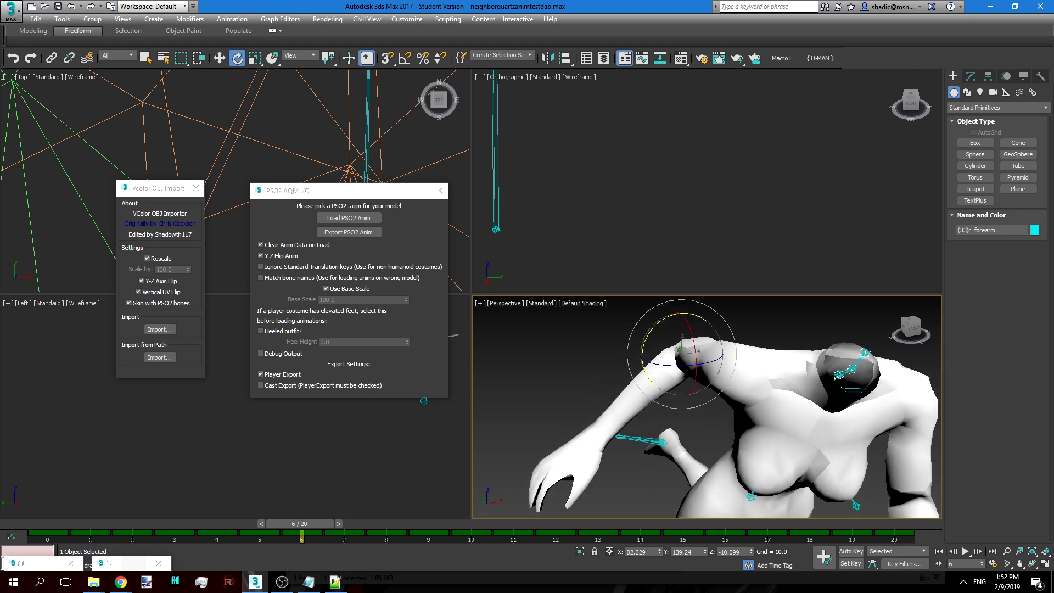
{"action": "scroll", "coordinate": [686, 351], "scroll_direction": "down", "scroll_amount": 3}
- Try rotating the r_forearm bone about two axes, and undo both rotations
{"action": "left_click_drag", "start_coordinate": [698, 330], "coordinate": [705, 394]}
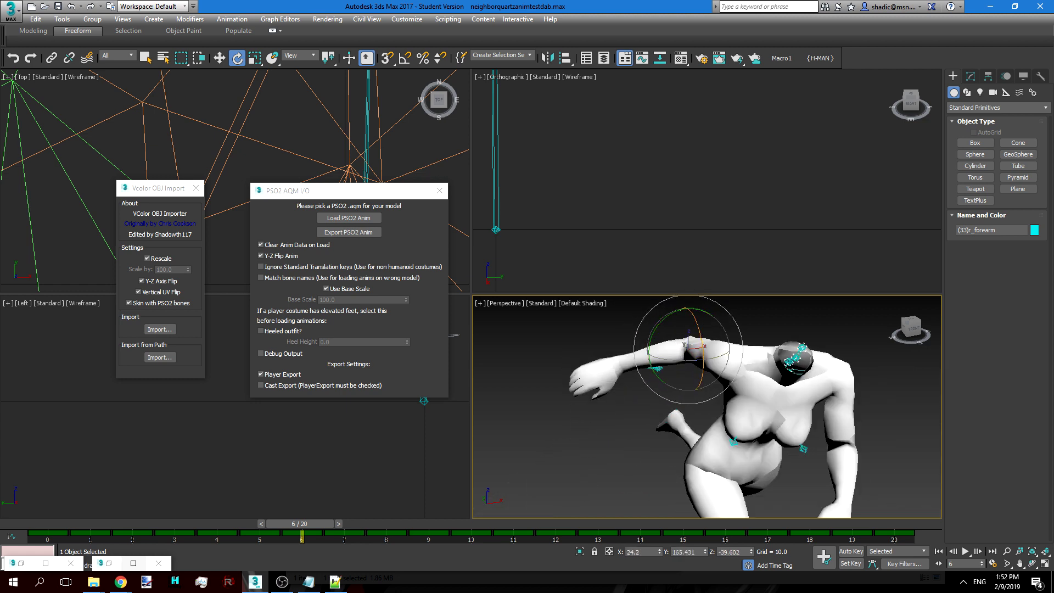
{"action": "mouse_move", "coordinate": [676, 360]}
{"action": "left_mouse_down"}
{"action": "mouse_move", "coordinate": [647, 359]}
{"action": "mouse_move", "coordinate": [682, 360]}
{"action": "mouse_move", "coordinate": [665, 361]}
{"action": "left_mouse_up"}
{"action": "middle_click_drag", "start_coordinate": [665, 361], "coordinate": [654, 362]}
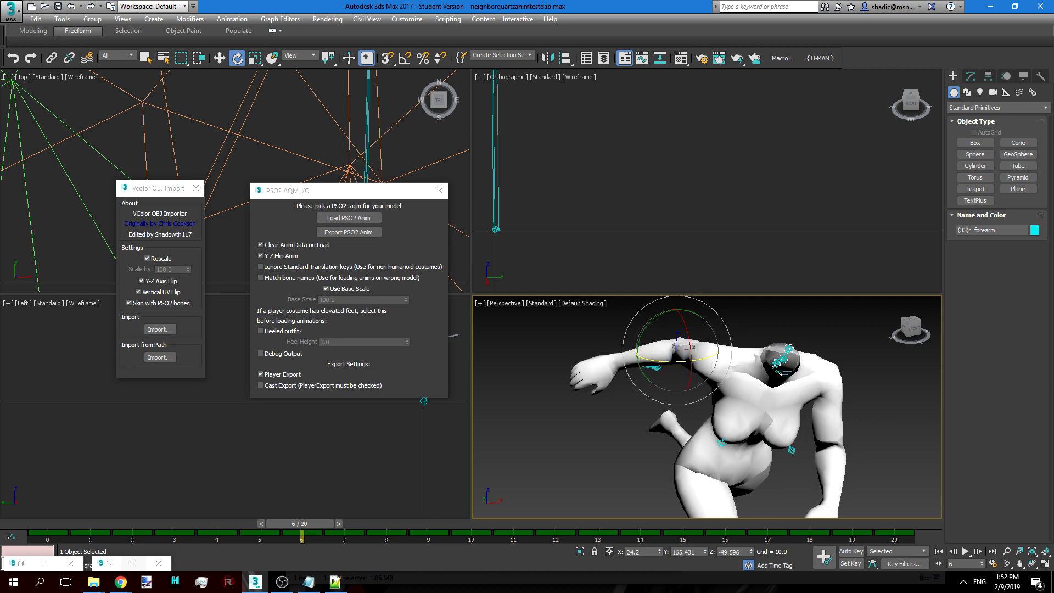
{"action": "key", "text": "ctrl+z"}
{"action": "key", "text": "ctrl+z"}
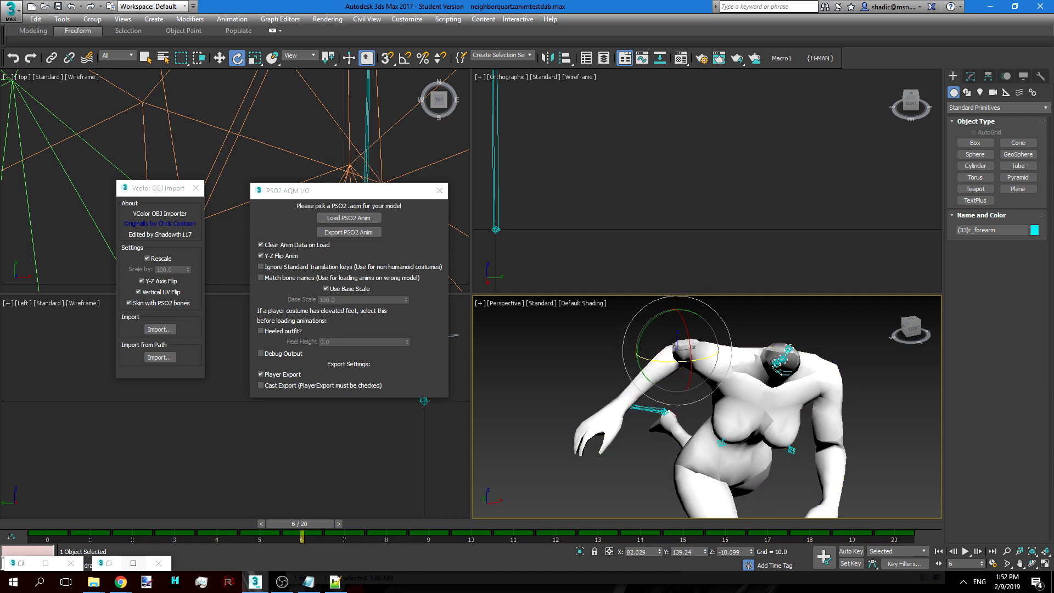
- Select the (35)r_hand bone at the wrist in wireframe and restore Default Shading in the Perspective view
{"action": "middle_click_drag", "start_coordinate": [670, 402], "coordinate": [629, 409]}
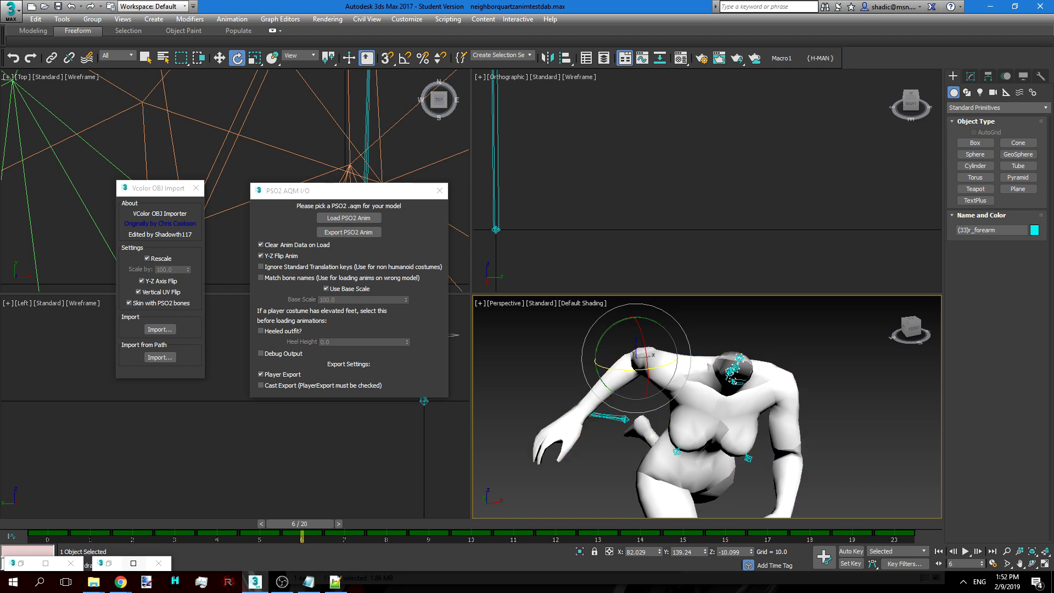
{"action": "scroll", "coordinate": [529, 411], "scroll_direction": "up", "scroll_amount": 5}
{"action": "key", "text": "F3"}
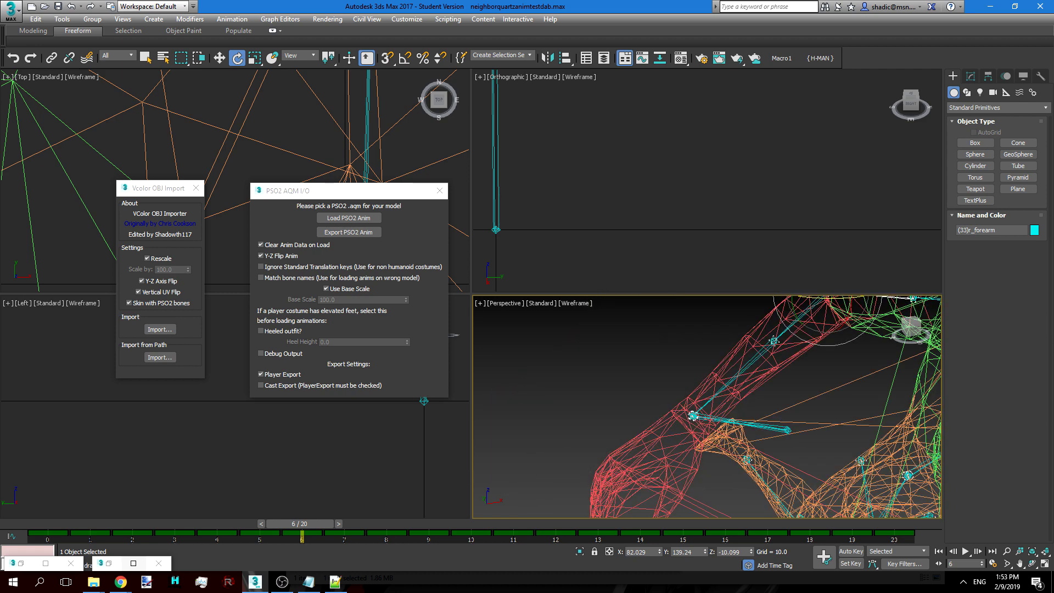
{"action": "left_click", "coordinate": [695, 412]}
{"action": "left_click", "coordinate": [695, 416]}
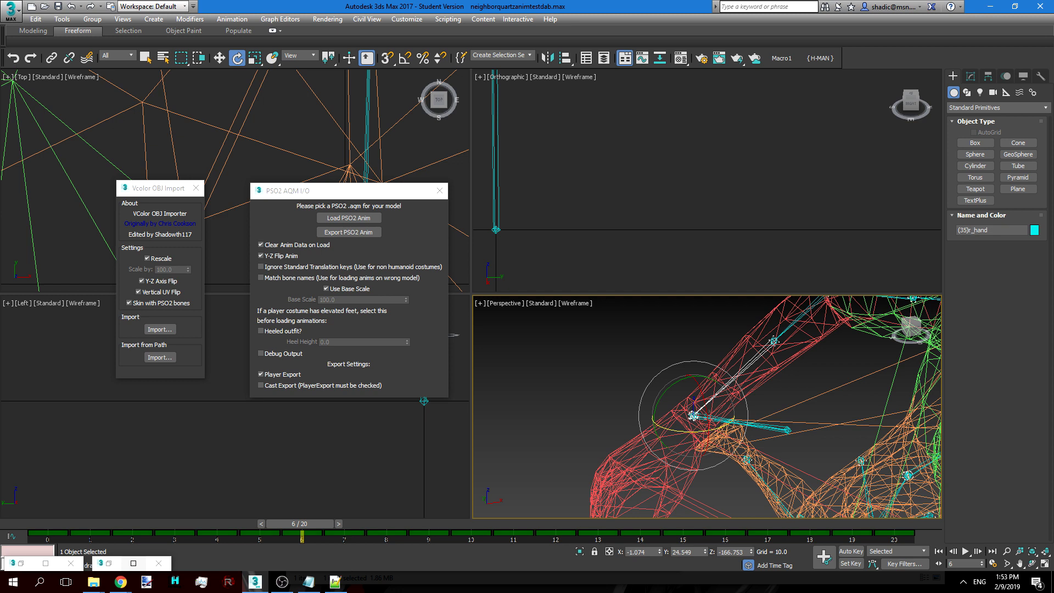
{"action": "key", "text": "F3"}
- Try rotating the r_hand bone, and undo the rotation
{"action": "scroll", "coordinate": [702, 409], "scroll_direction": "down", "scroll_amount": 4}
{"action": "left_click_drag", "start_coordinate": [676, 380], "coordinate": [967, 88]}
{"action": "key", "text": "ctrl+z"}
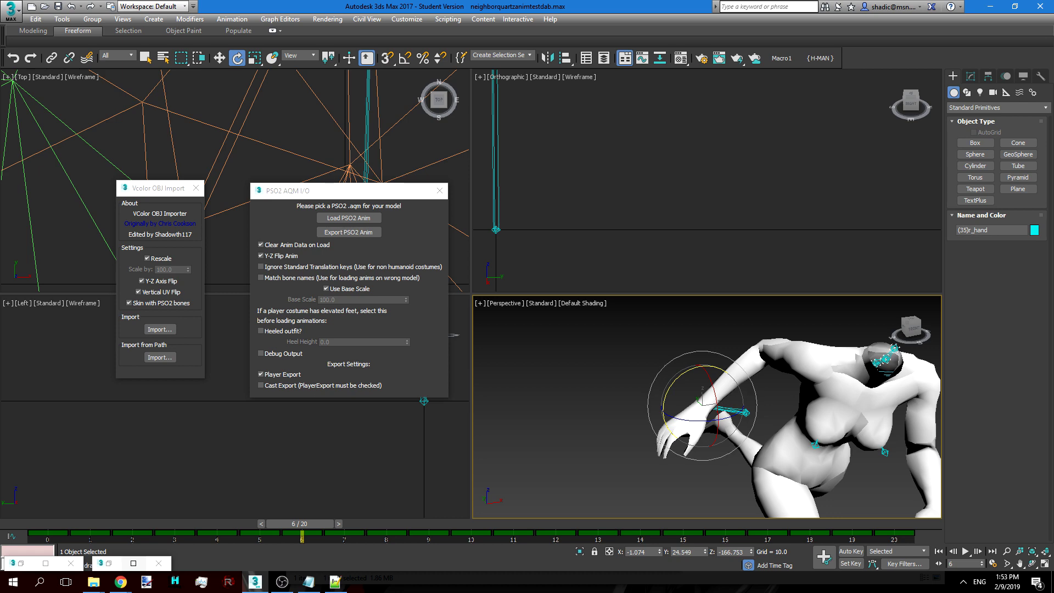
{"action": "scroll", "coordinate": [796, 415], "scroll_direction": "down", "scroll_amount": 1}
{"action": "middle_click_drag", "start_coordinate": [796, 414], "coordinate": [670, 375]}
{"action": "scroll", "coordinate": [719, 395], "scroll_direction": "down", "scroll_amount": 3}
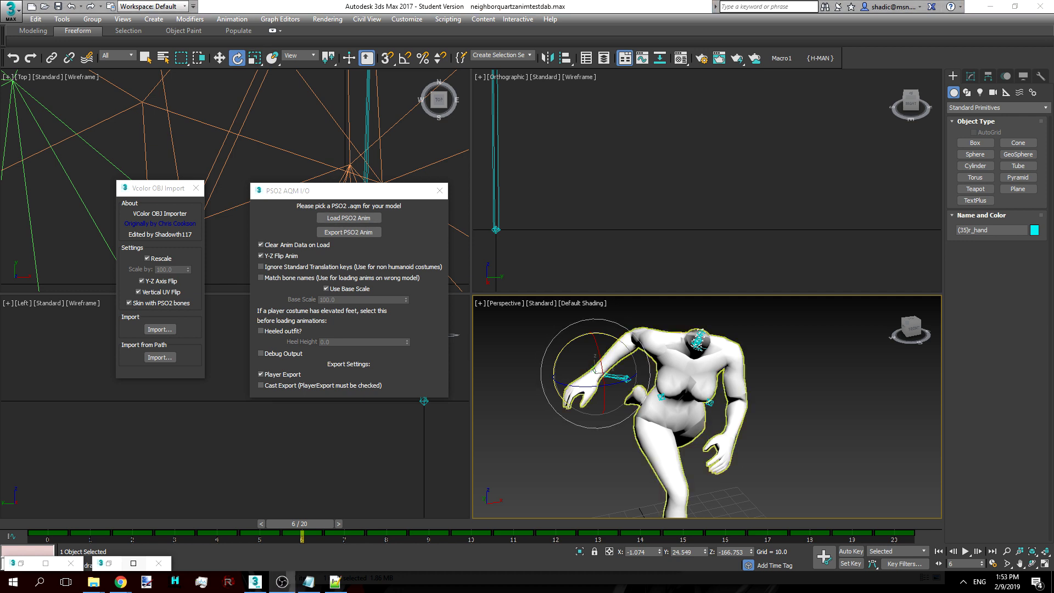
- Try uniformly scaling the r_hand bone up to about 361%, and undo the enlargement
{"action": "left_click", "coordinate": [254, 57]}
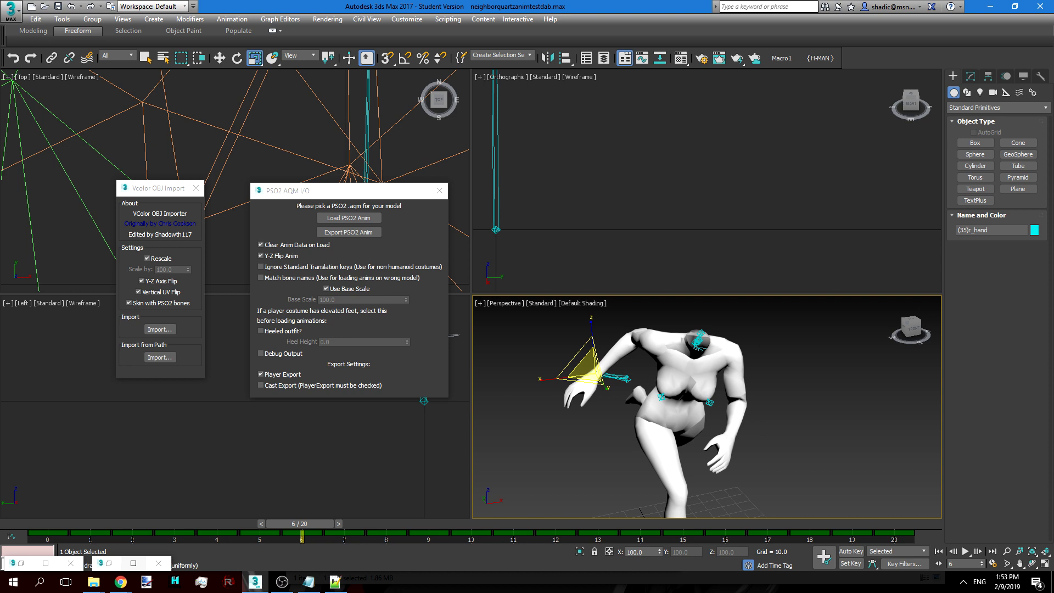
{"action": "scroll", "coordinate": [584, 378], "scroll_direction": "up", "scroll_amount": 4}
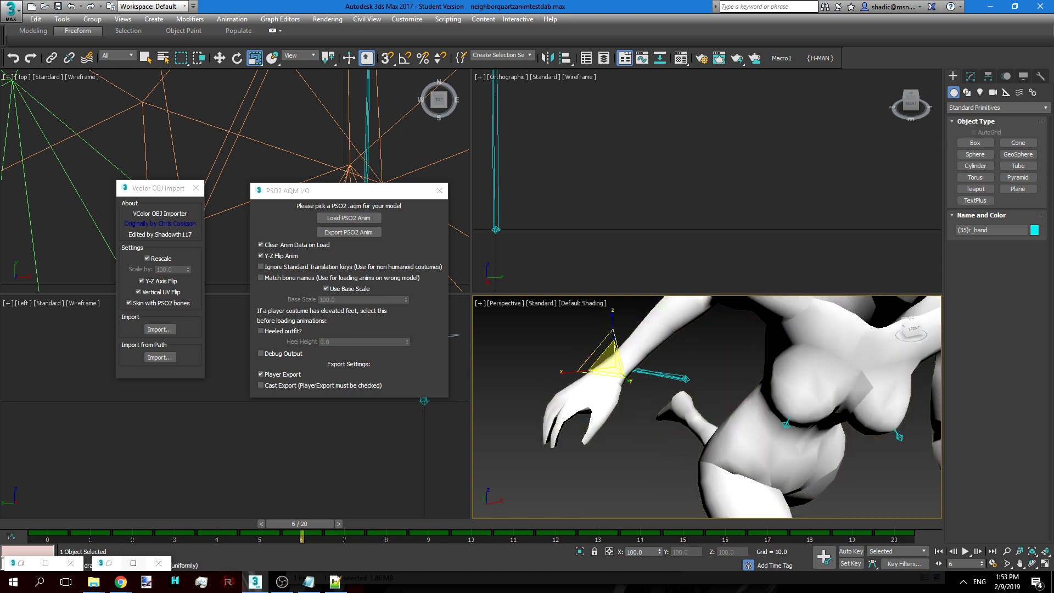
{"action": "left_click_drag", "start_coordinate": [607, 360], "coordinate": [607, 280]}
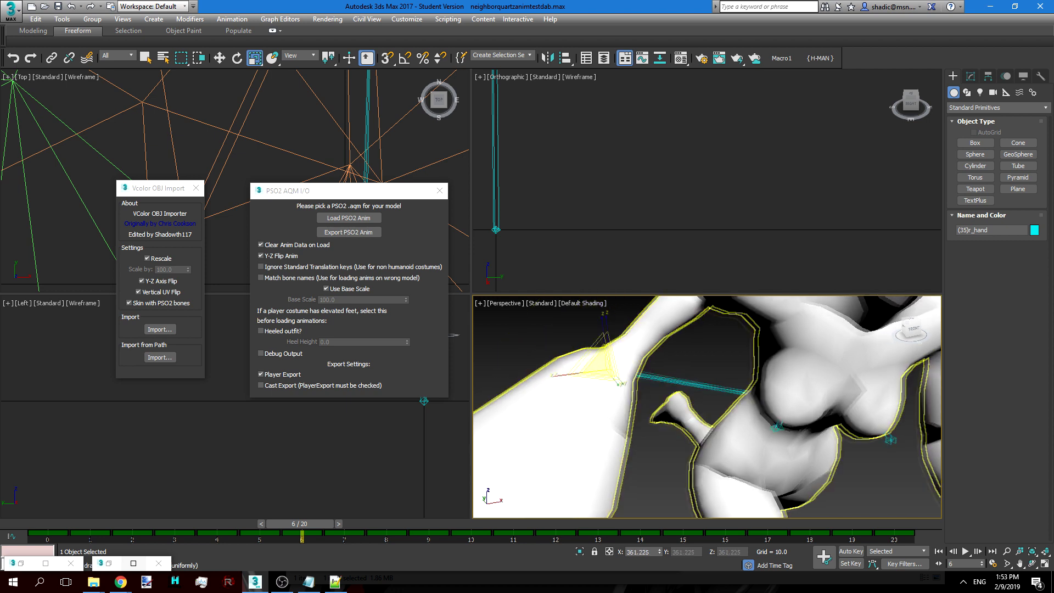
{"action": "scroll", "coordinate": [608, 371], "scroll_direction": "down", "scroll_amount": 5}
{"action": "key", "text": "ctrl+z"}
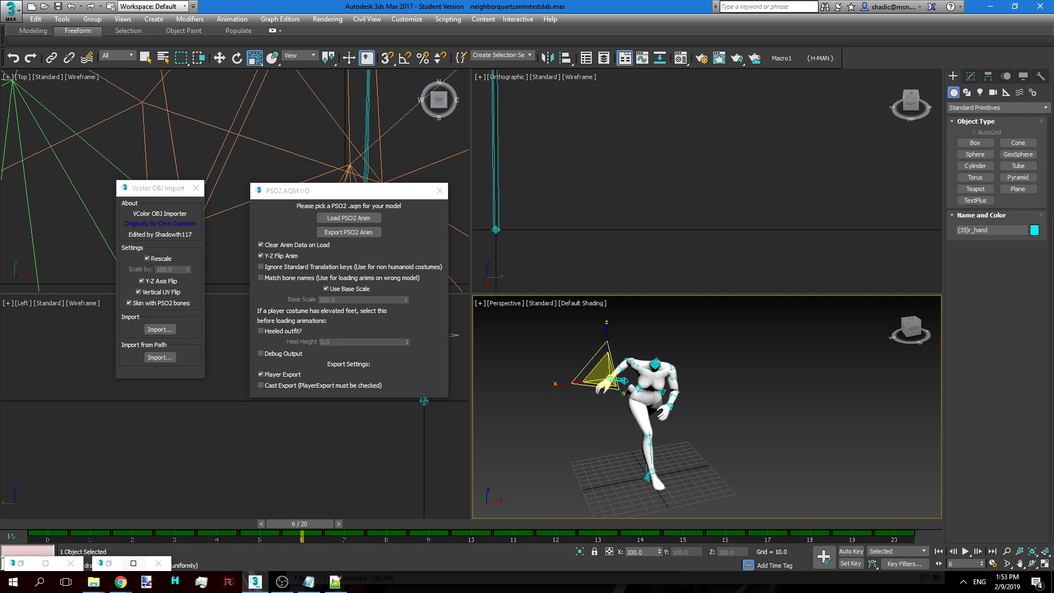
- Try uniformly scaling the r_hand bone down to about 48%, and undo the reduction
{"action": "scroll", "coordinate": [606, 379], "scroll_direction": "up", "scroll_amount": 3}
{"action": "scroll", "coordinate": [631, 384], "scroll_direction": "up", "scroll_amount": 2}
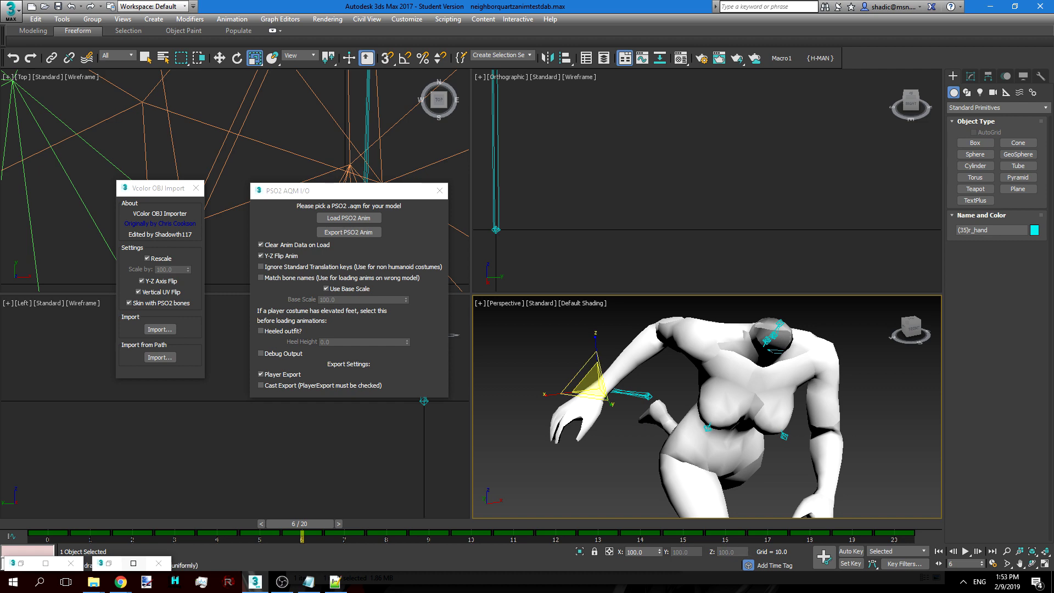
{"action": "left_click_drag", "start_coordinate": [594, 382], "coordinate": [593, 431]}
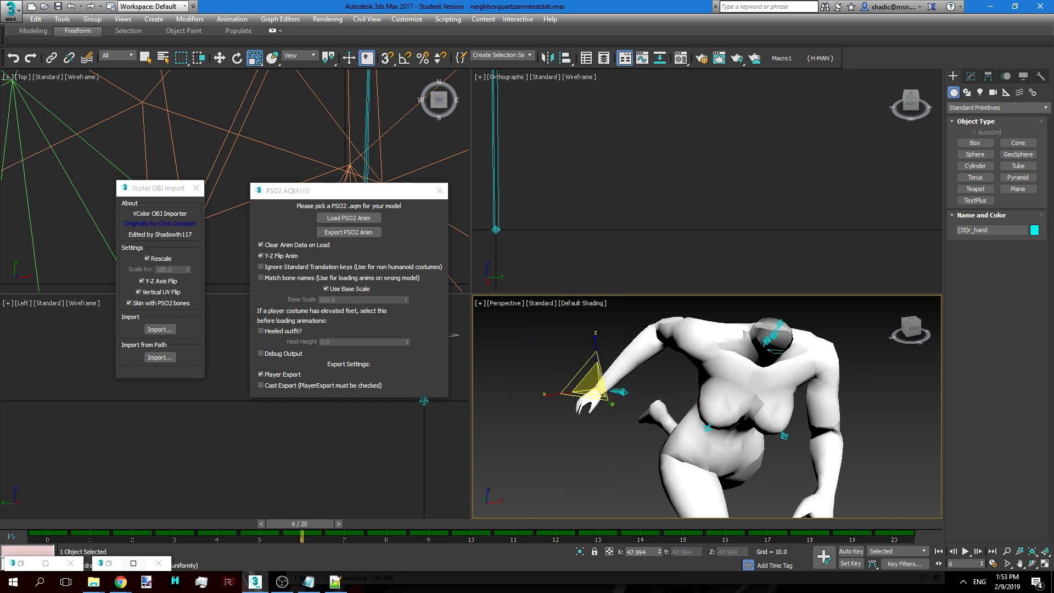
{"action": "key", "text": "ctrl+z"}
- Select the (43)r_breast bone on the chest in wireframe and return the Perspective view to Default Shading
{"action": "scroll", "coordinate": [636, 406], "scroll_direction": "up", "scroll_amount": 1}
{"action": "key", "text": "F3"}
{"action": "scroll", "coordinate": [620, 406], "scroll_direction": "up", "scroll_amount": 2}
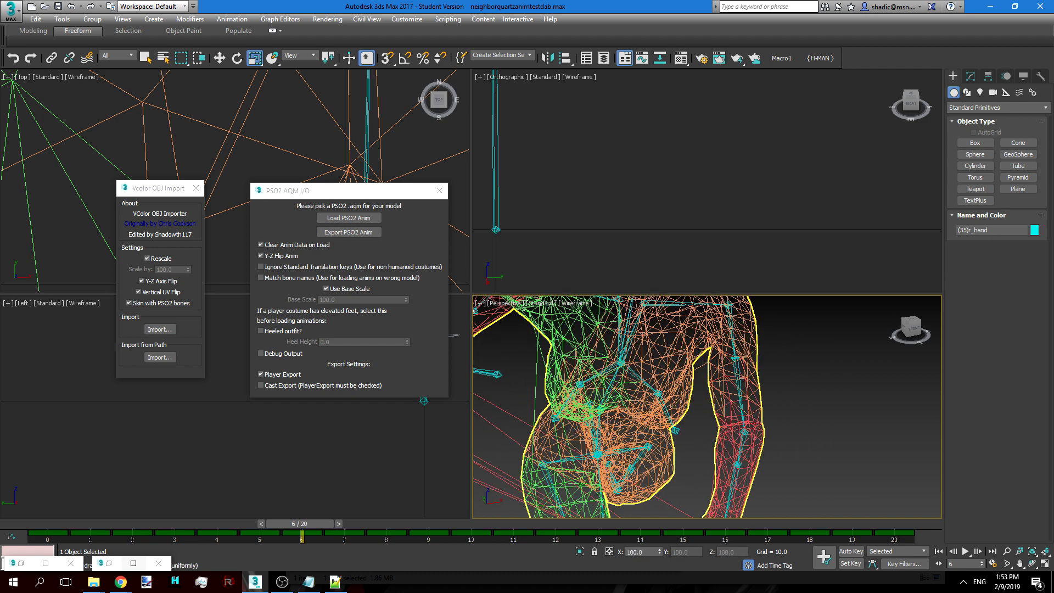
{"action": "left_click", "coordinate": [620, 408]}
{"action": "left_click", "coordinate": [577, 385]}
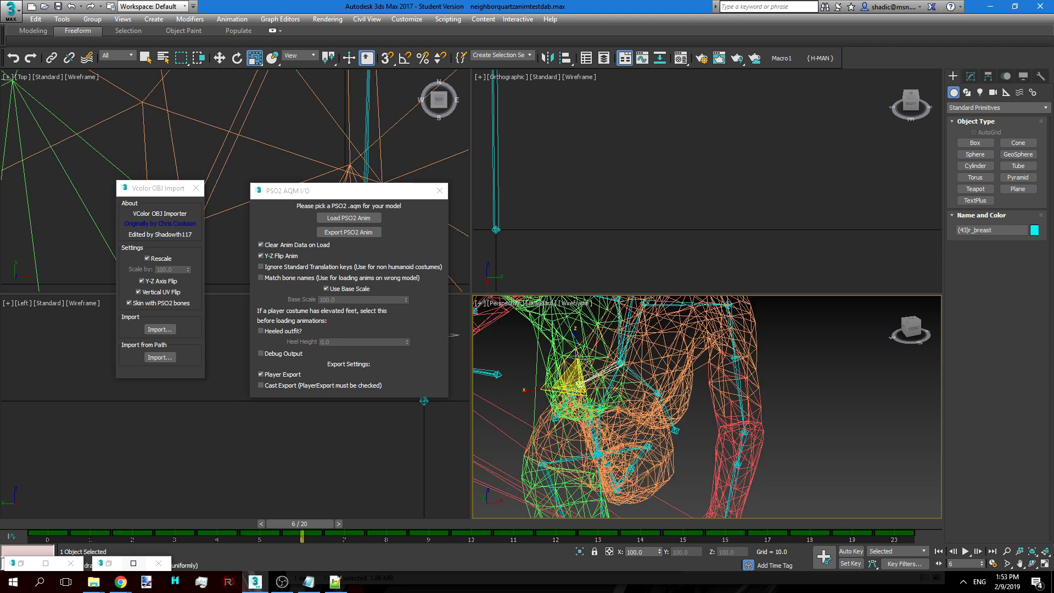
{"action": "key", "text": "F3"}
- Try uniformly scaling the r_breast bone up to about 348%, cancel the scaling and clear the selection
{"action": "mouse_move", "coordinate": [572, 381]}
{"action": "left_mouse_down"}
{"action": "mouse_move", "coordinate": [572, 312]}
{"action": "mouse_move", "coordinate": [573, 336]}
{"action": "left_mouse_up"}
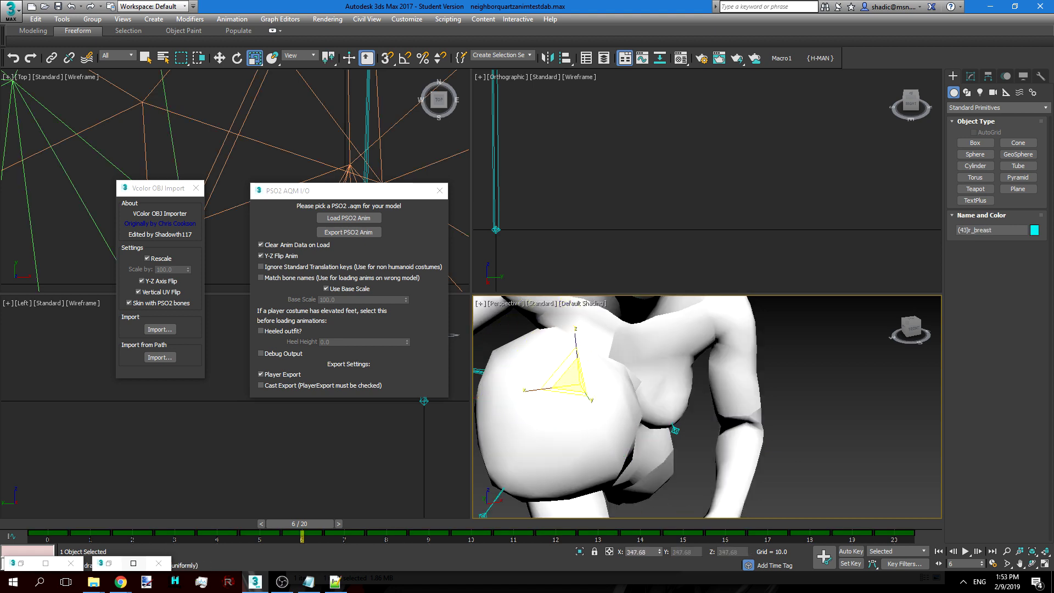
{"action": "right_click", "coordinate": [572, 286]}
{"action": "left_click", "coordinate": [505, 439]}
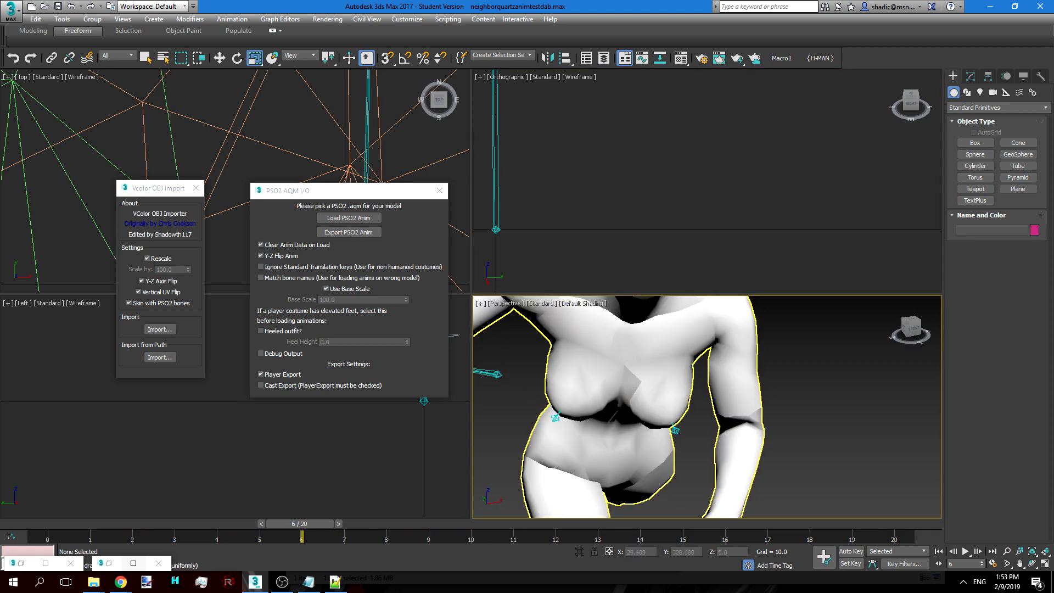
{"action": "scroll", "coordinate": [557, 376], "scroll_direction": "down", "scroll_amount": 4}
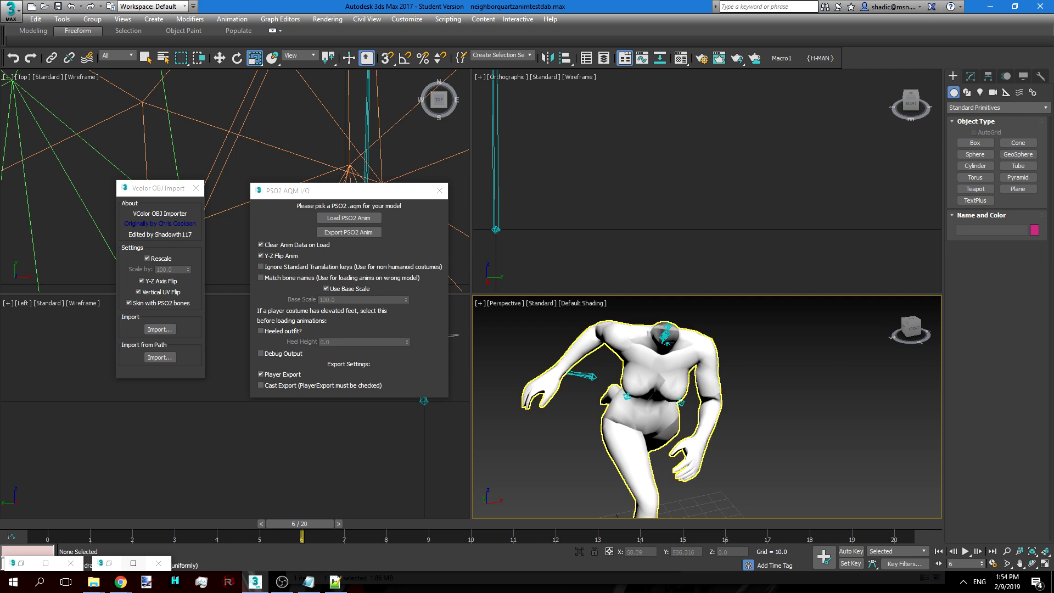
{"action": "middle_click_drag", "start_coordinate": [653, 389], "coordinate": [650, 396]}
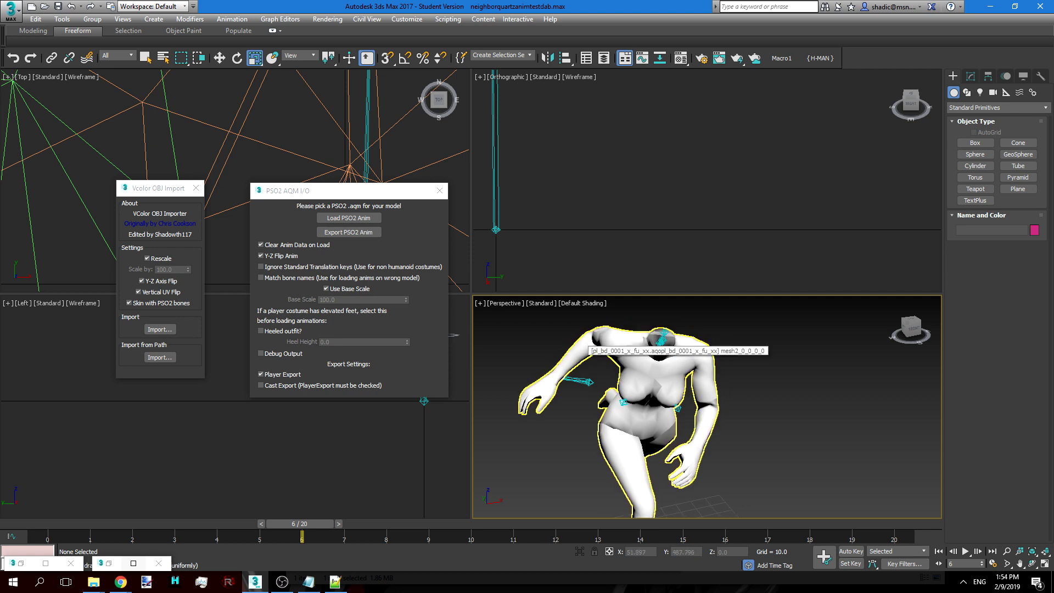
{"action": "scroll", "coordinate": [591, 337], "scroll_direction": "down", "scroll_amount": 3}
{"action": "left_click", "coordinate": [282, 582]}
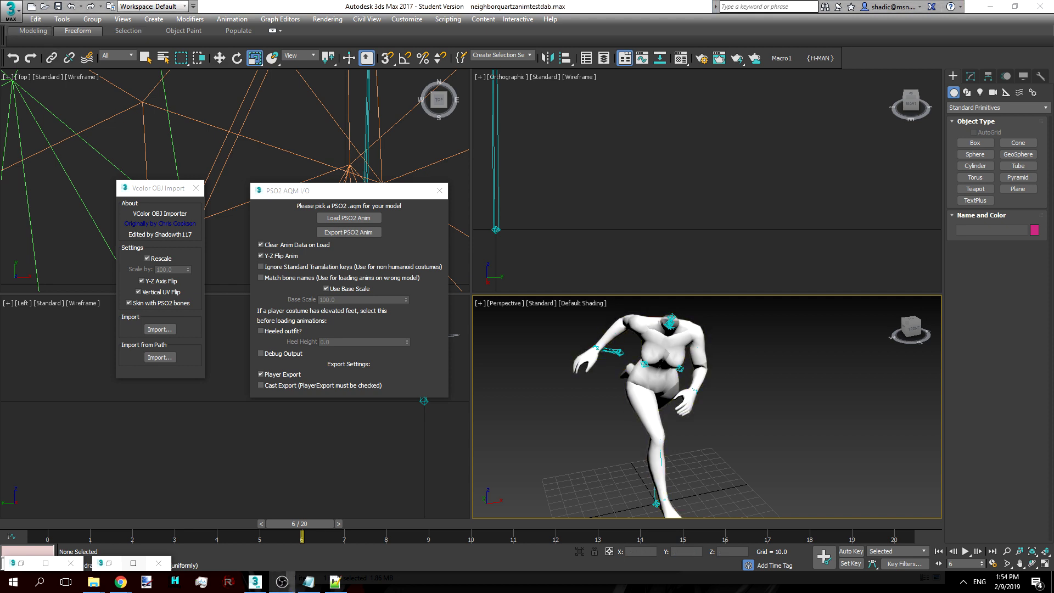
{"action": "left_click", "coordinate": [36, 19]}
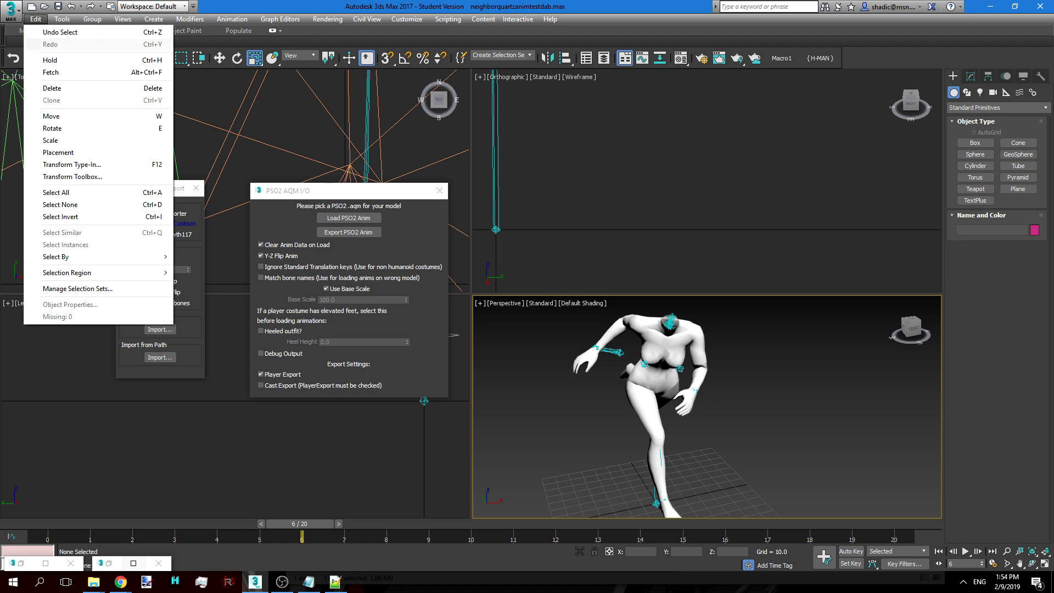
{"action": "left_click", "coordinate": [154, 19]}
{"action": "left_click", "coordinate": [36, 19]}
{"action": "left_click", "coordinate": [36, 20]}
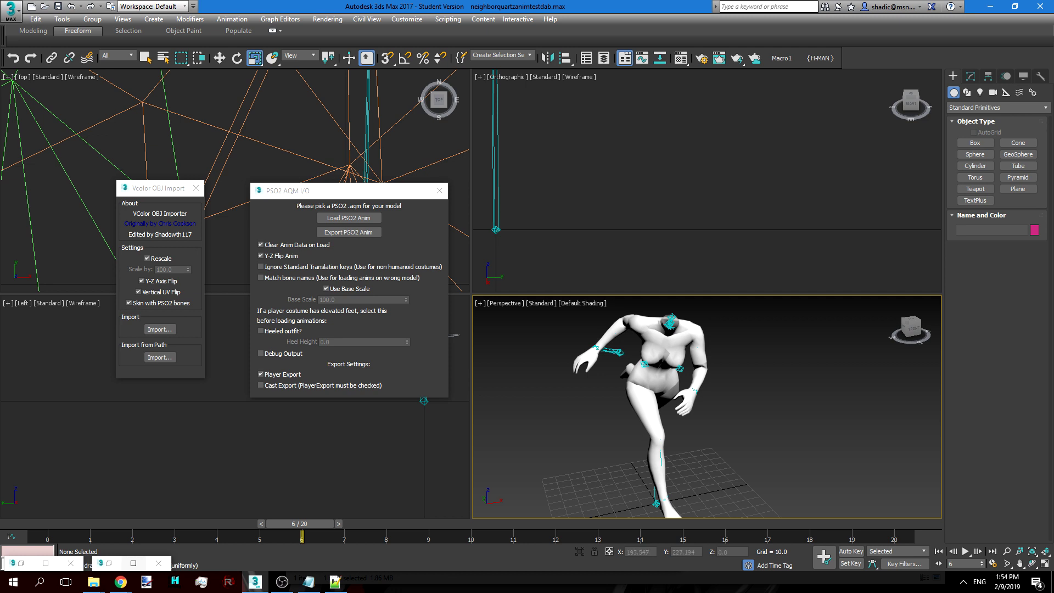
- Select everything in the scene, run through the animation on the timeline and leave it at frame 4
{"action": "middle_click_drag", "start_coordinate": [678, 418], "coordinate": [677, 411]}
{"action": "key", "text": "ctrl+a"}
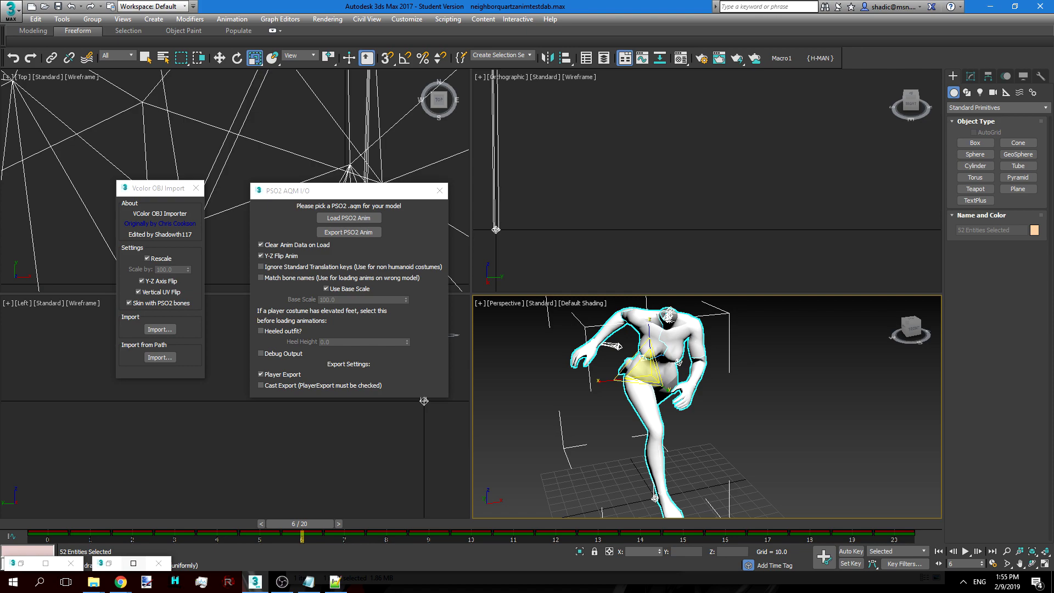
{"action": "left_click_drag", "start_coordinate": [299, 523], "coordinate": [897, 523]}
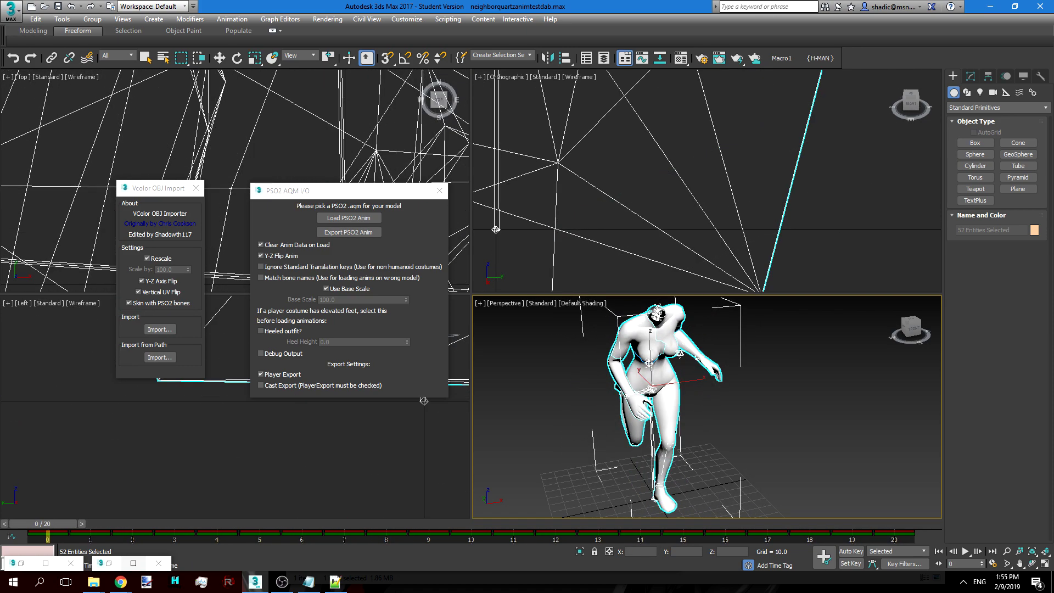
{"action": "key", "text": "/"}
{"action": "key", "text": "r"}
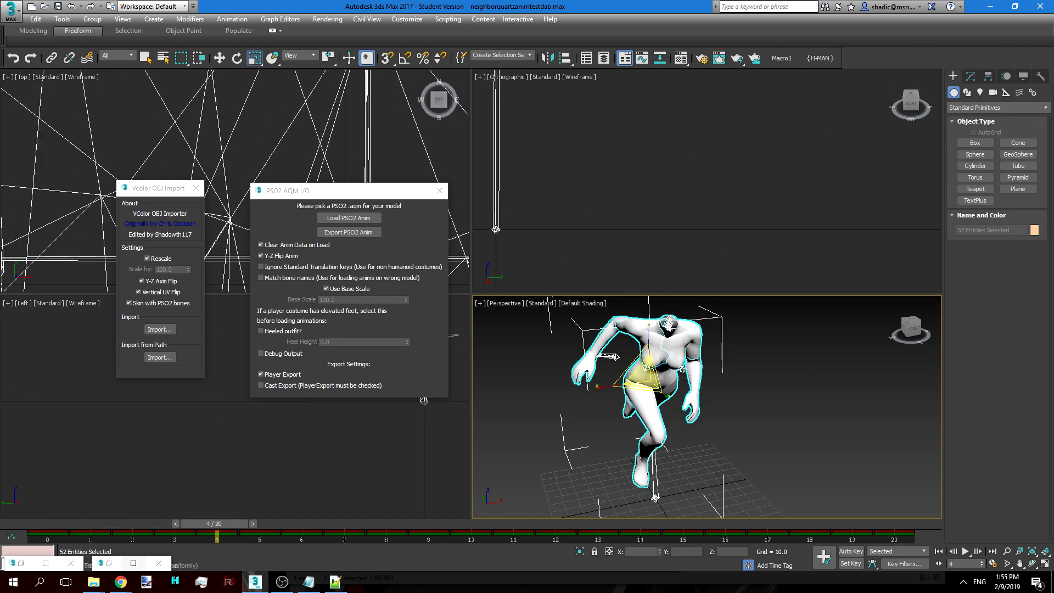
- Clear the selection, select the (33)r_forearm bone in wireframe, restore Default Shading and activate the Rotate tool
{"action": "left_click", "coordinate": [610, 409]}
{"action": "scroll", "coordinate": [640, 369], "scroll_direction": "up", "scroll_amount": 5}
{"action": "middle_click_drag", "start_coordinate": [640, 369], "coordinate": [689, 511]}
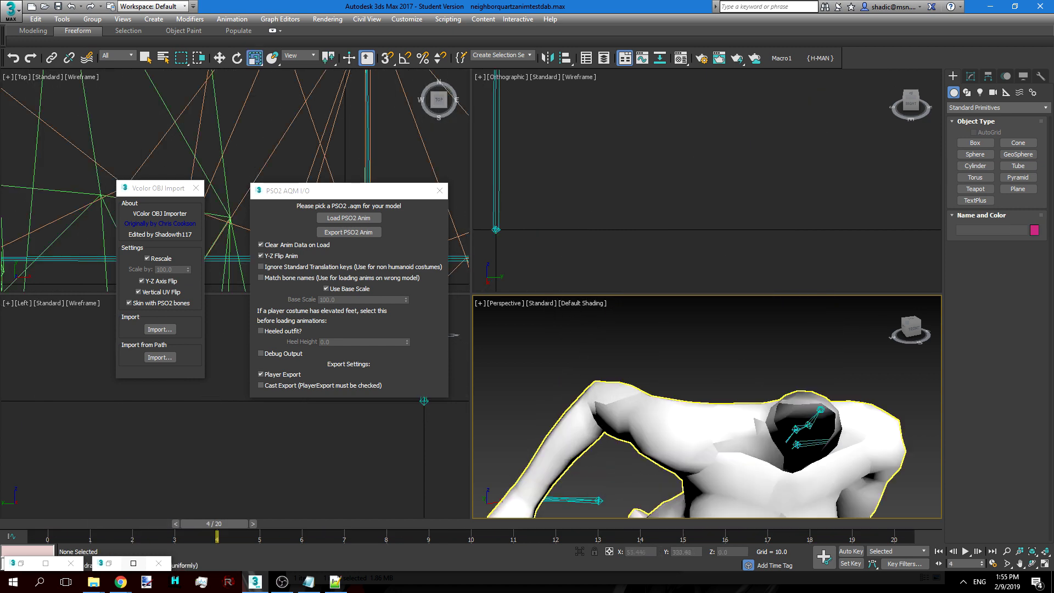
{"action": "key", "text": "F3"}
{"action": "left_click", "coordinate": [599, 405]}
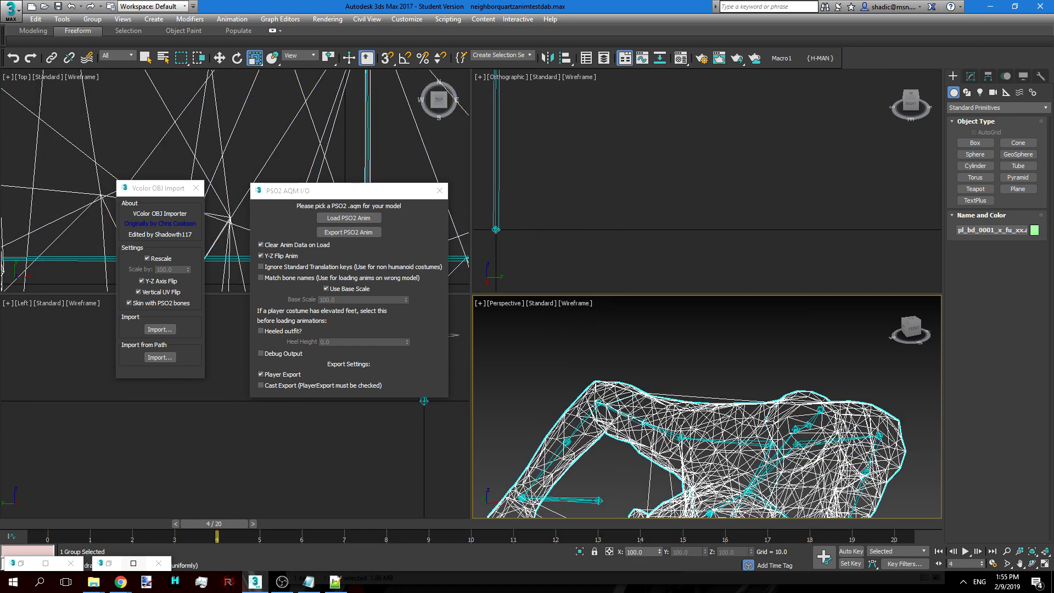
{"action": "left_click", "coordinate": [598, 403]}
{"action": "key", "text": "F3"}
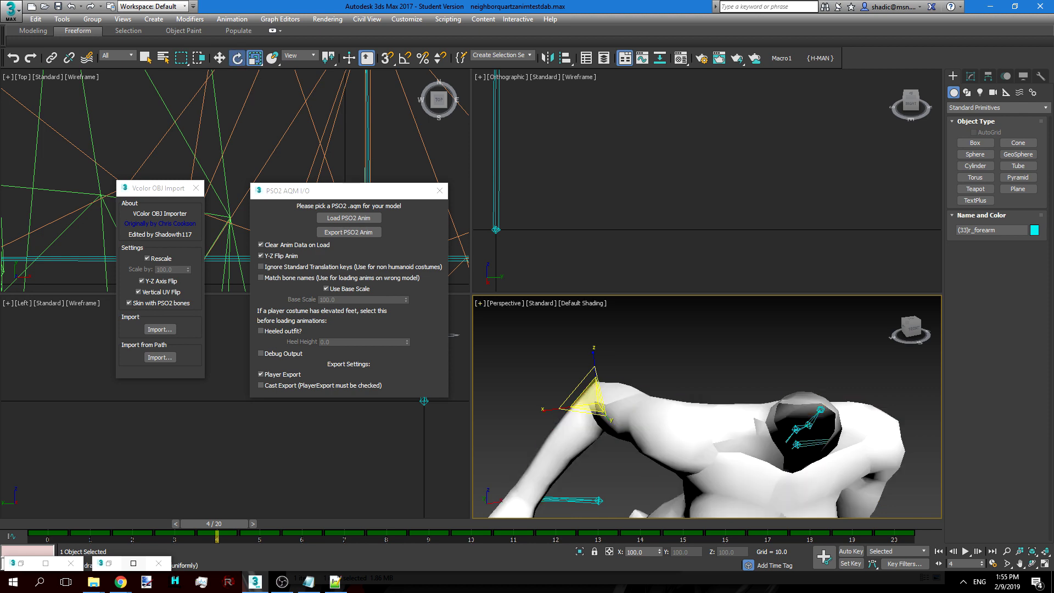
{"action": "key", "text": "e"}
{"action": "scroll", "coordinate": [704, 420], "scroll_direction": "down", "scroll_amount": 10}
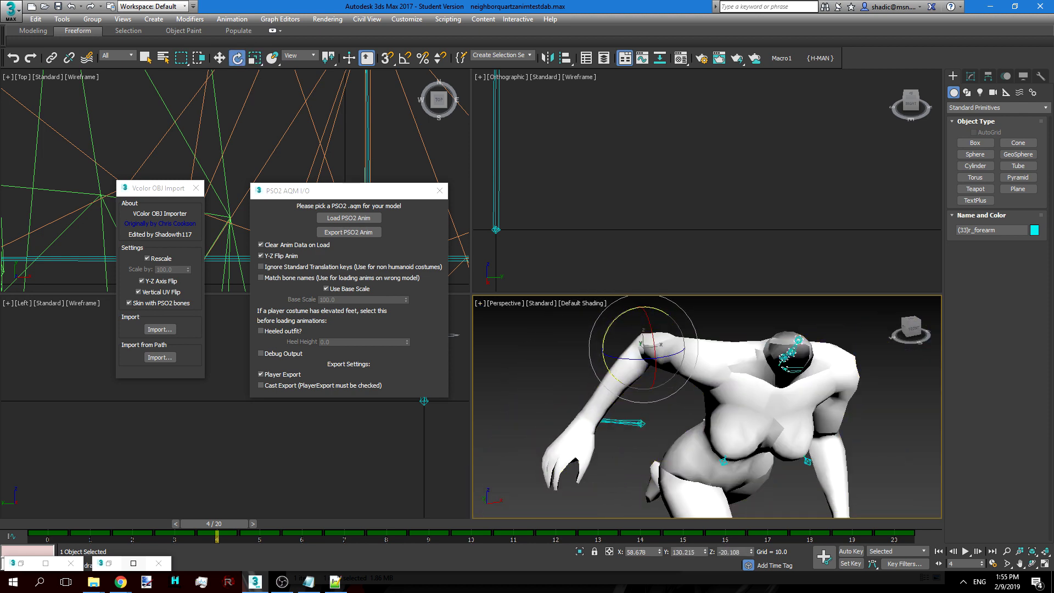
- Play the animation, then delete the r_forearm keys between frames 0 and 20 and go to frame 10
{"action": "key", "text": "/"}
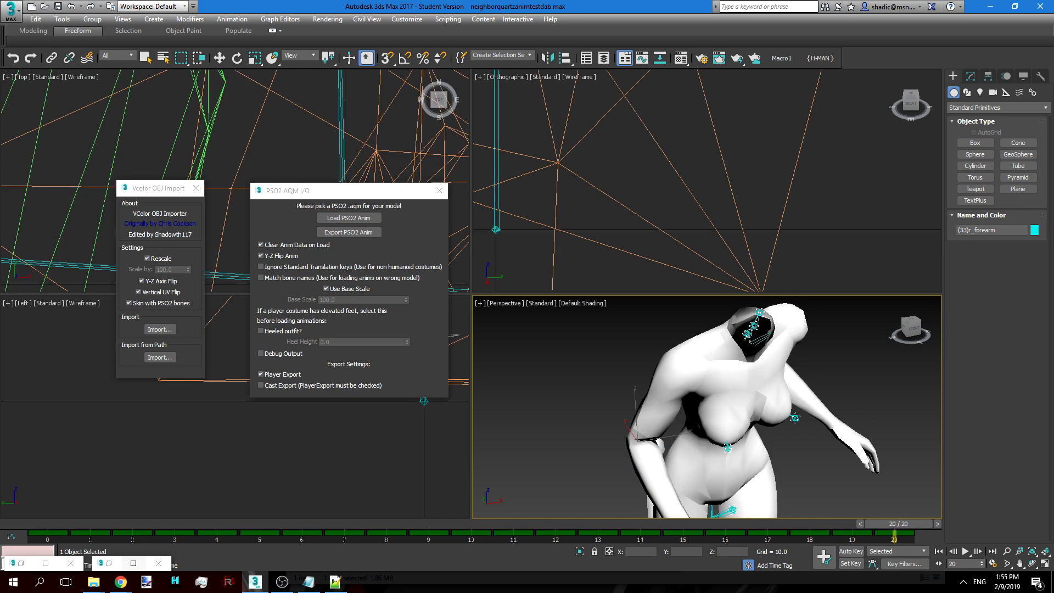
{"action": "key", "text": "/"}
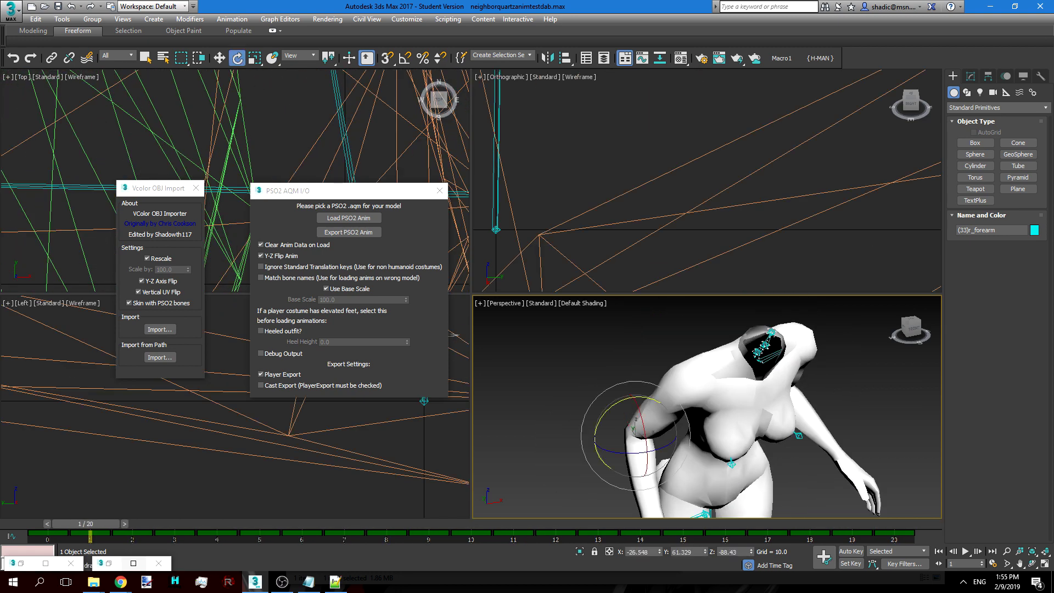
{"action": "left_click_drag", "start_coordinate": [91, 533], "coordinate": [822, 540]}
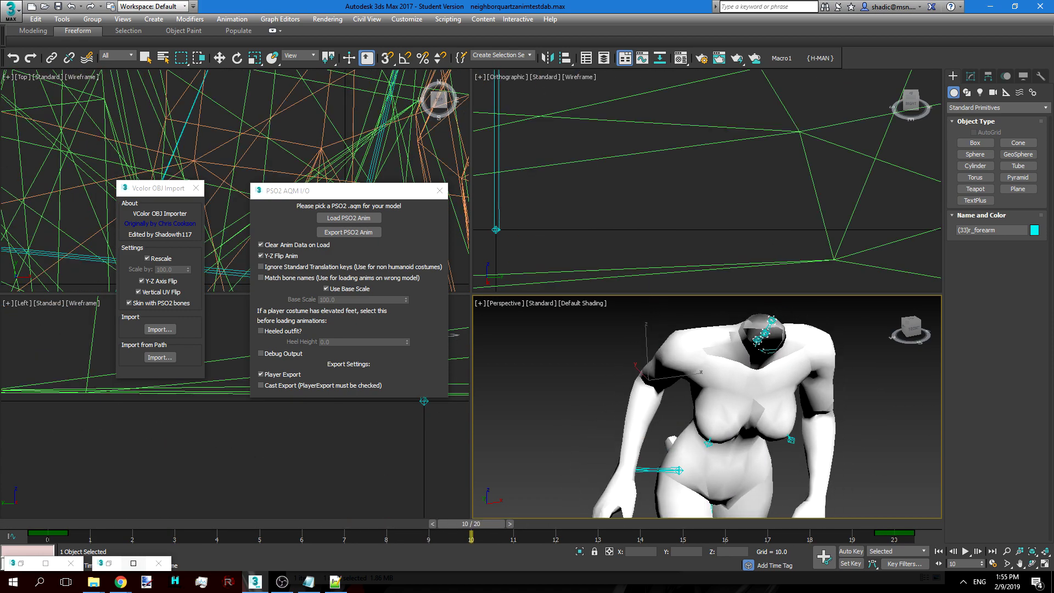
- Rotate the r_forearm bone at frame 10 with Auto Key off so the arm swings outward, then play the animation
{"action": "key", "text": "e"}
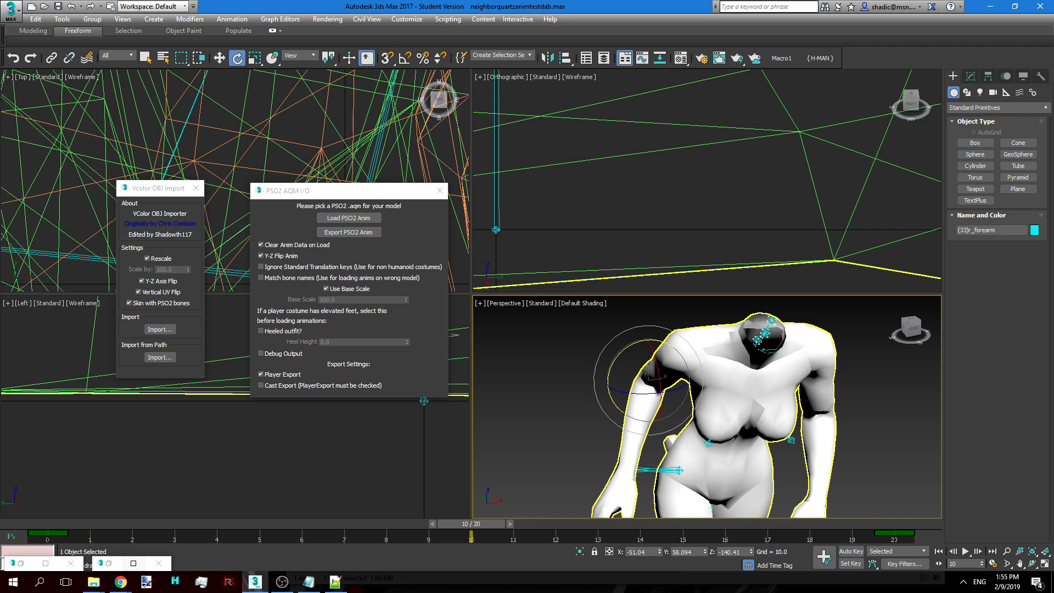
{"action": "middle_click_drag", "start_coordinate": [667, 385], "coordinate": [655, 384]}
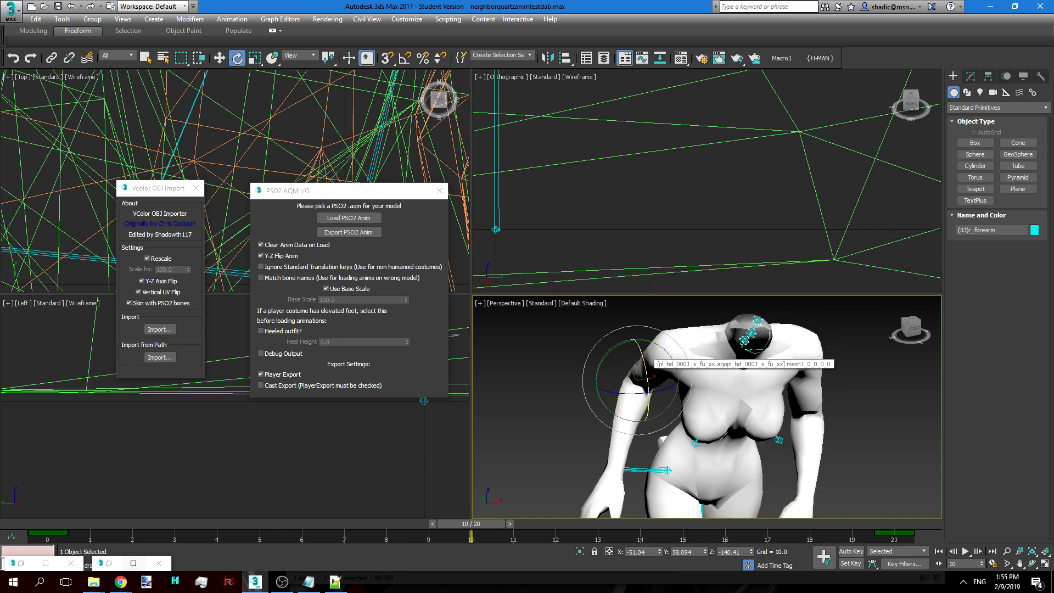
{"action": "left_click_drag", "start_coordinate": [646, 377], "coordinate": [647, 379]}
{"action": "key", "text": "ctrl+z"}
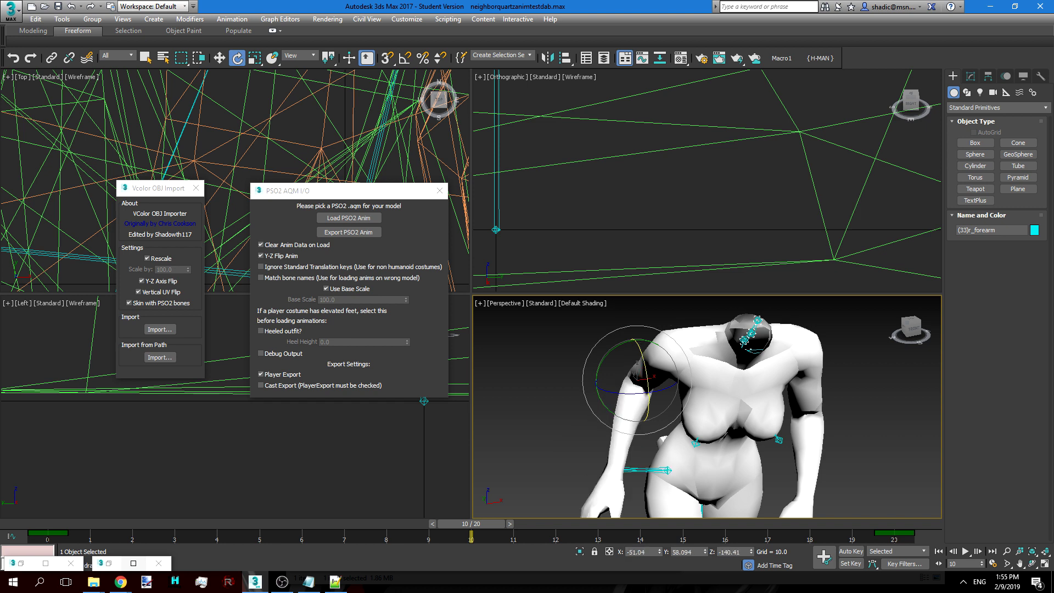
{"action": "left_click_drag", "start_coordinate": [648, 379], "coordinate": [648, 379]}
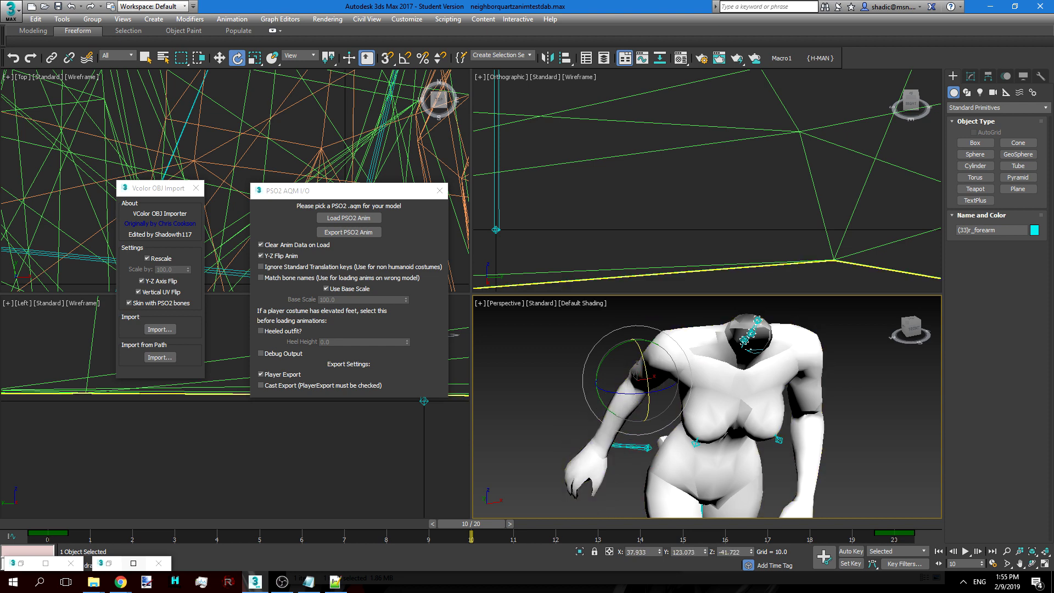
{"action": "key", "text": "/"}
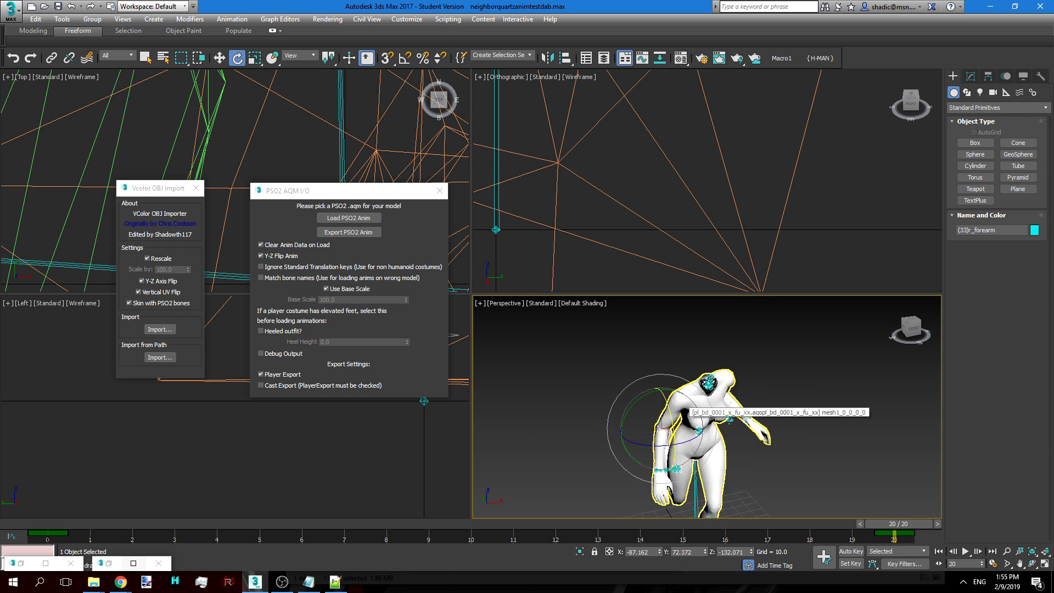
- Rotate the r_forearm bone further outward at frame 20 with Auto Key off, then play the animation and return to frame 10
{"action": "left_click_drag", "start_coordinate": [672, 413], "coordinate": [674, 434]}
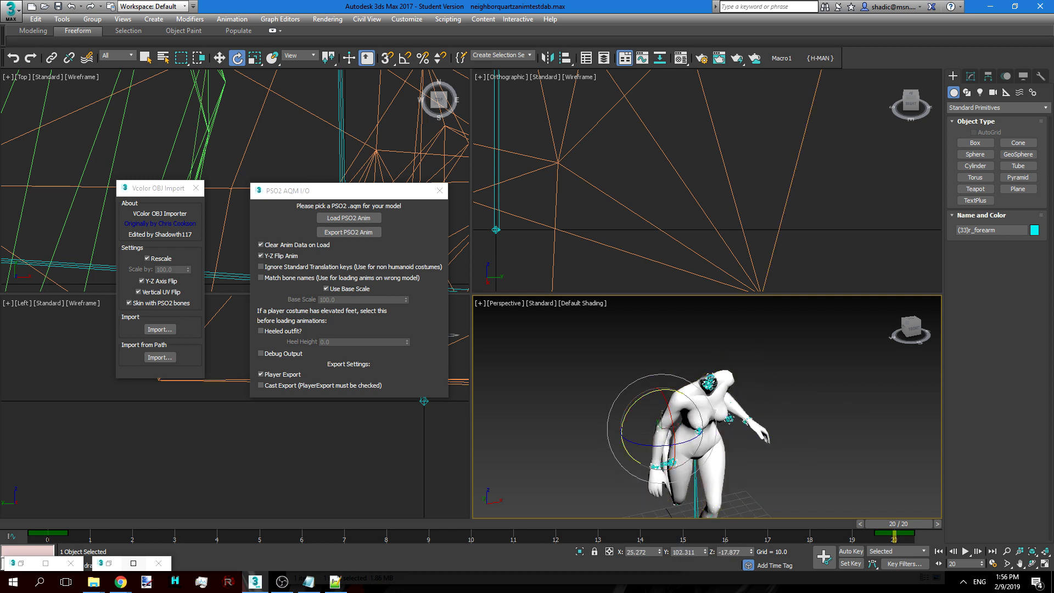
{"action": "left_click_drag", "start_coordinate": [668, 389], "coordinate": [682, 391]}
{"action": "key", "text": "/"}
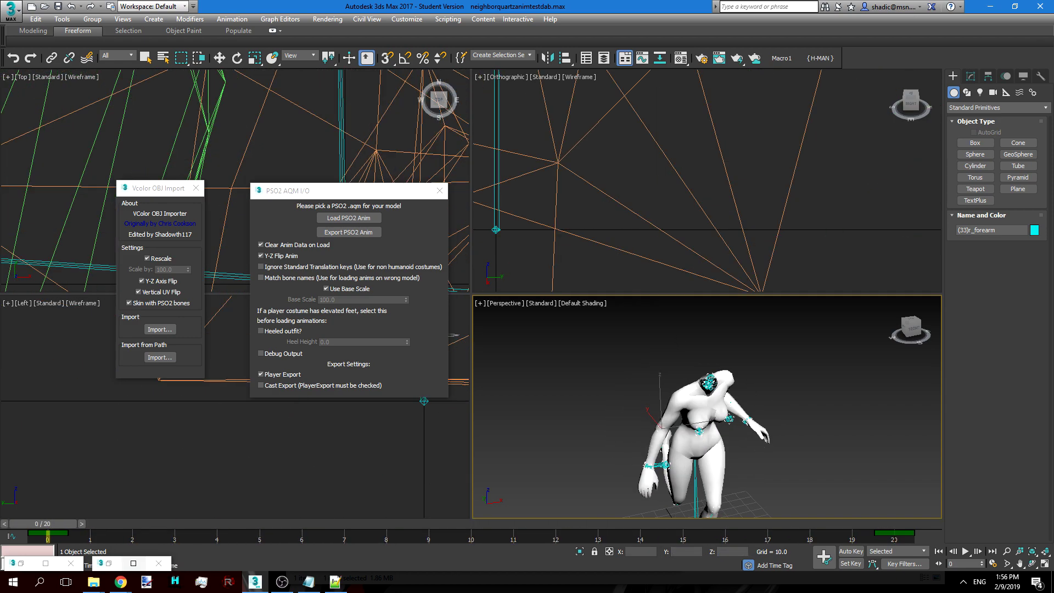
{"action": "key", "text": "/"}
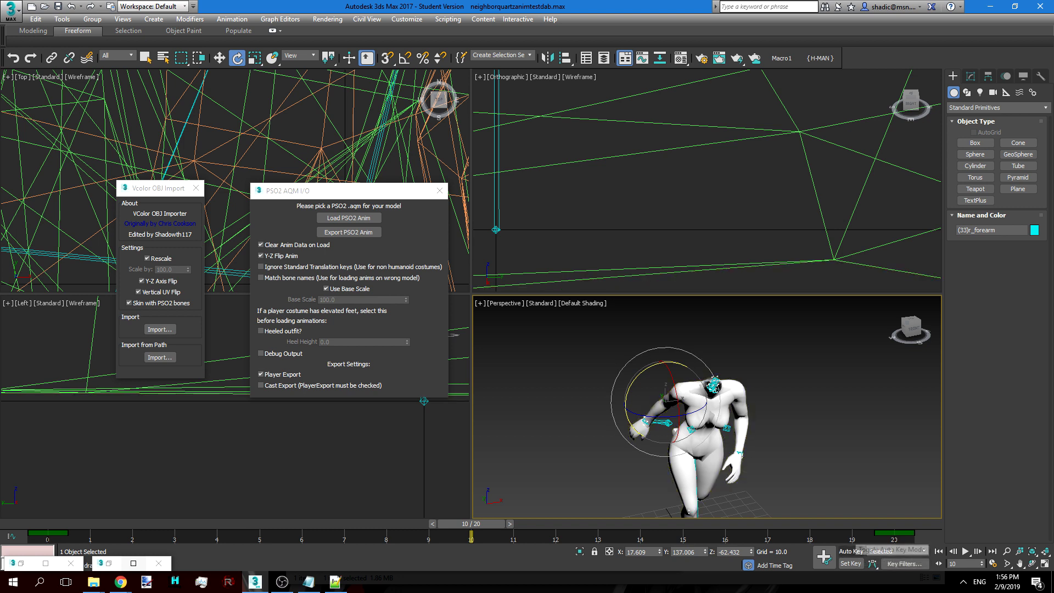
- Turn on Auto Key and key a new r_forearm rotation at frame 10, ending with about 26° around Y, then scrub the timeline
{"action": "left_click", "coordinate": [850, 551]}
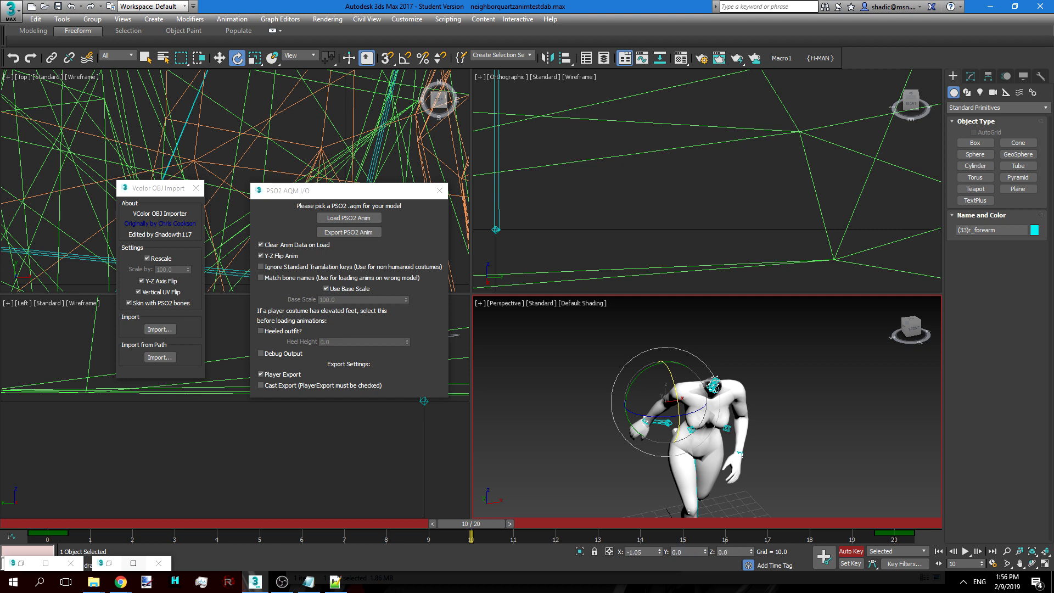
{"action": "left_click_drag", "start_coordinate": [677, 391], "coordinate": [676, 438]}
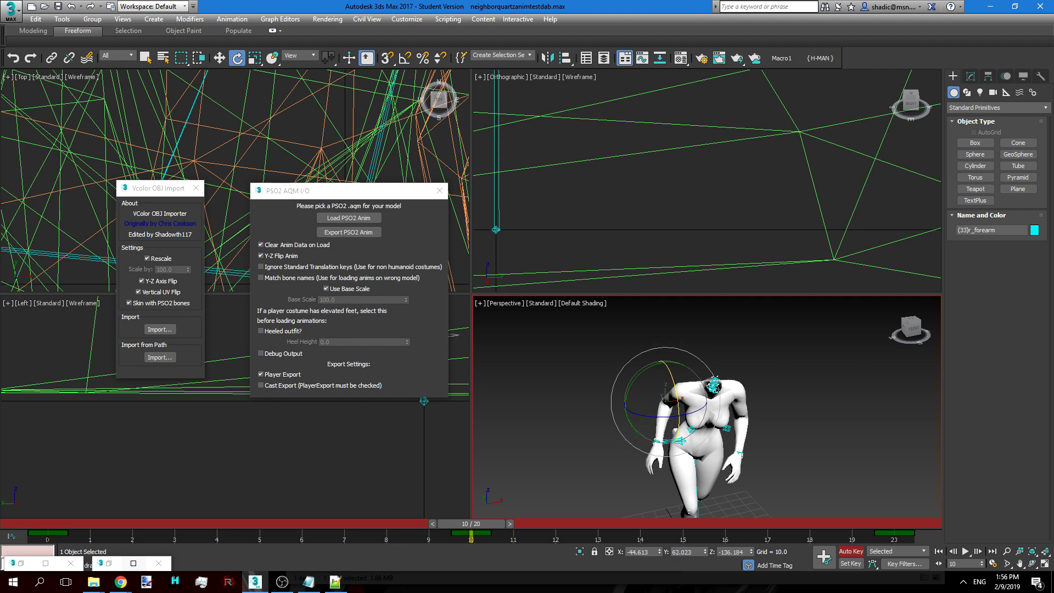
{"action": "left_click_drag", "start_coordinate": [673, 362], "coordinate": [700, 365]}
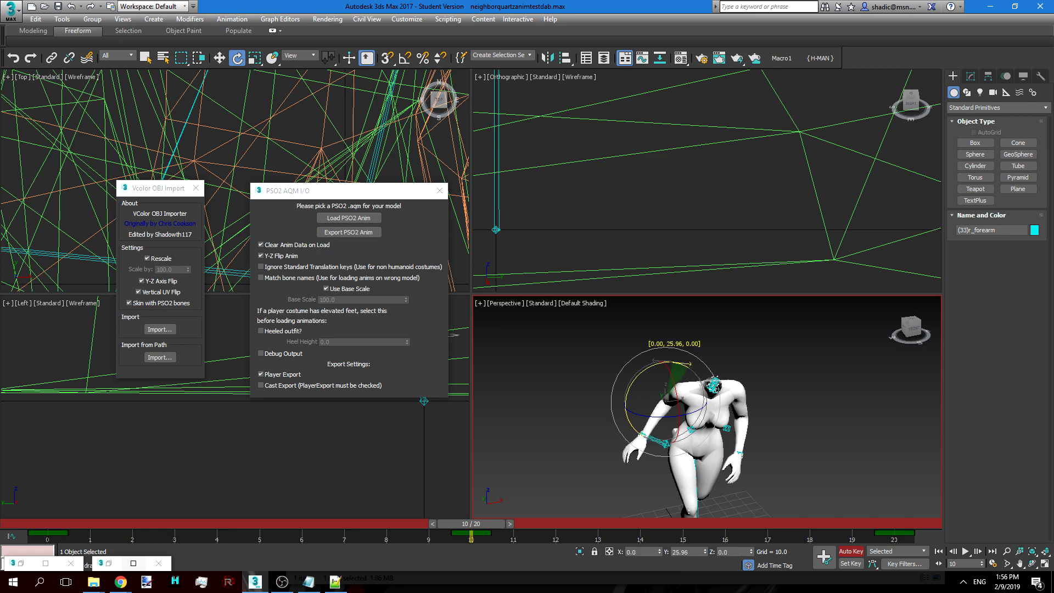
{"action": "left_click_drag", "start_coordinate": [471, 523], "coordinate": [42, 524]}
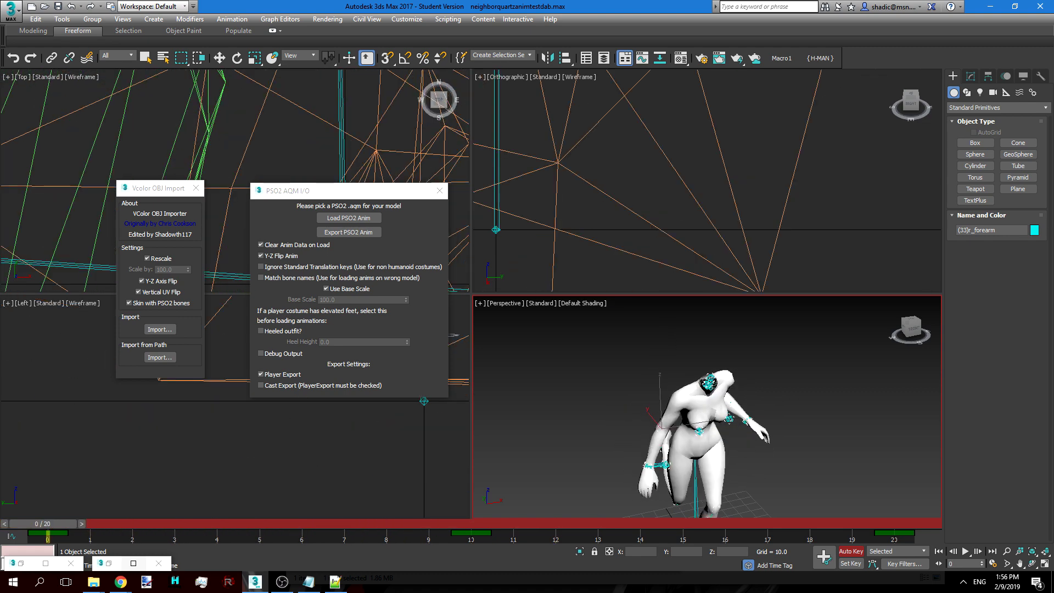
- Try uniformly scaling the r_forearm bone to about 201% at frame 10, scrub the animation and undo the scaling
{"action": "key", "text": "e"}
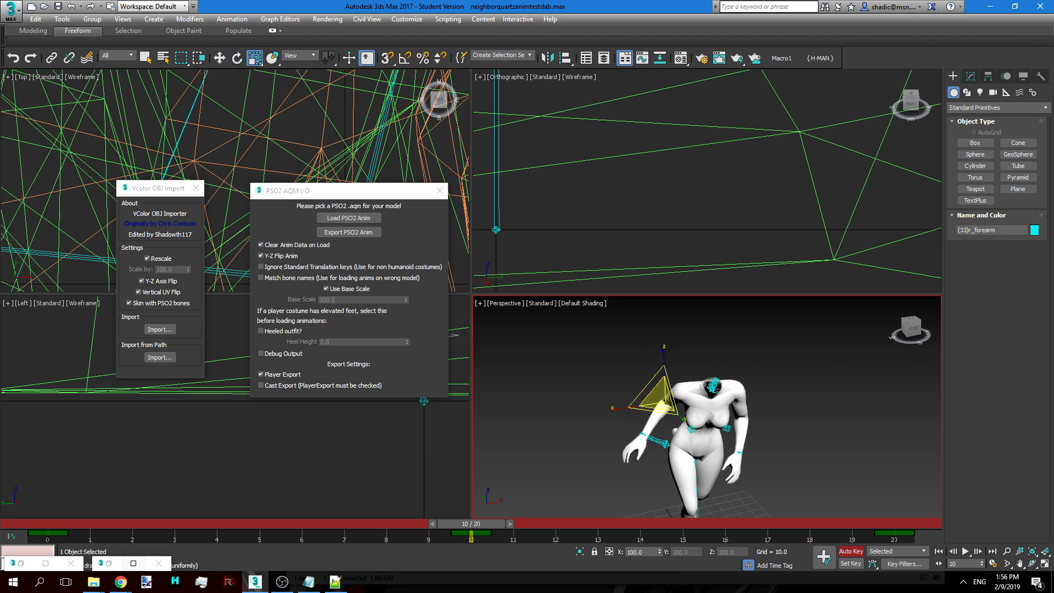
{"action": "right_click", "coordinate": [748, 406]}
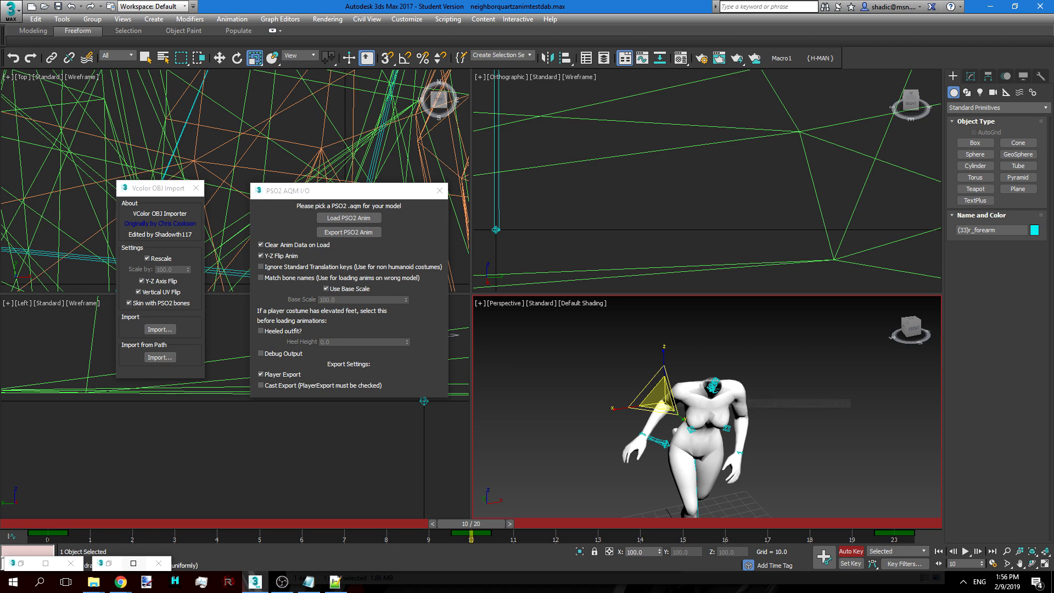
{"action": "left_click_drag", "start_coordinate": [661, 393], "coordinate": [662, 338]}
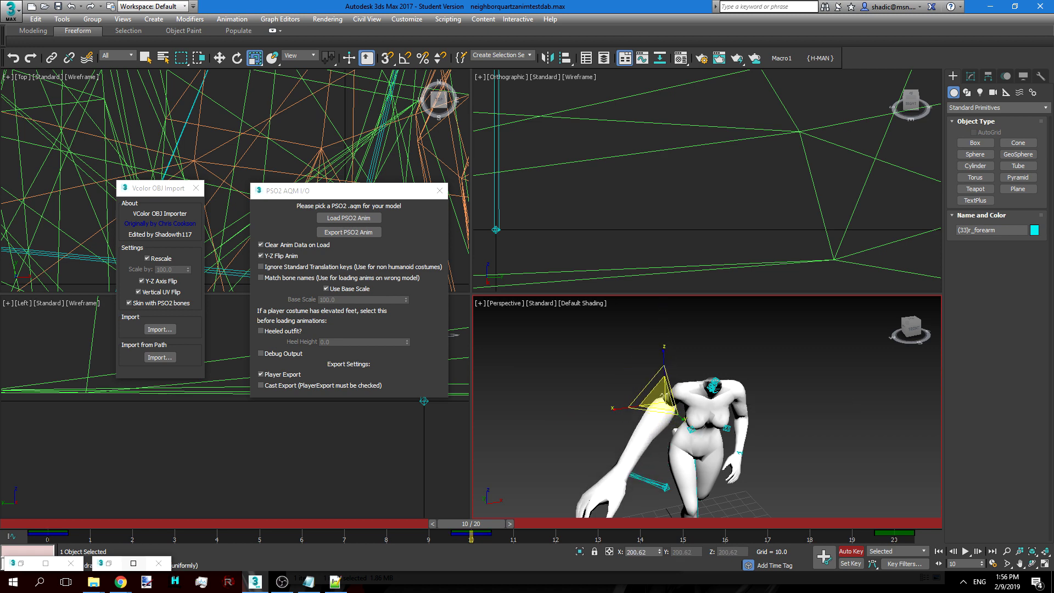
{"action": "left_click_drag", "start_coordinate": [428, 524], "coordinate": [727, 523]}
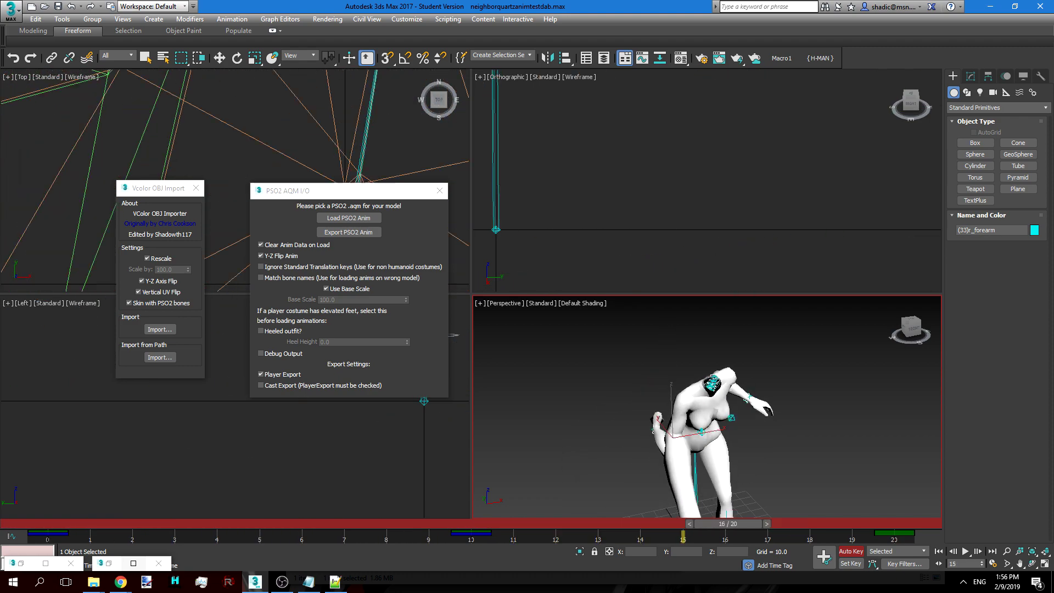
{"action": "key", "text": "r"}
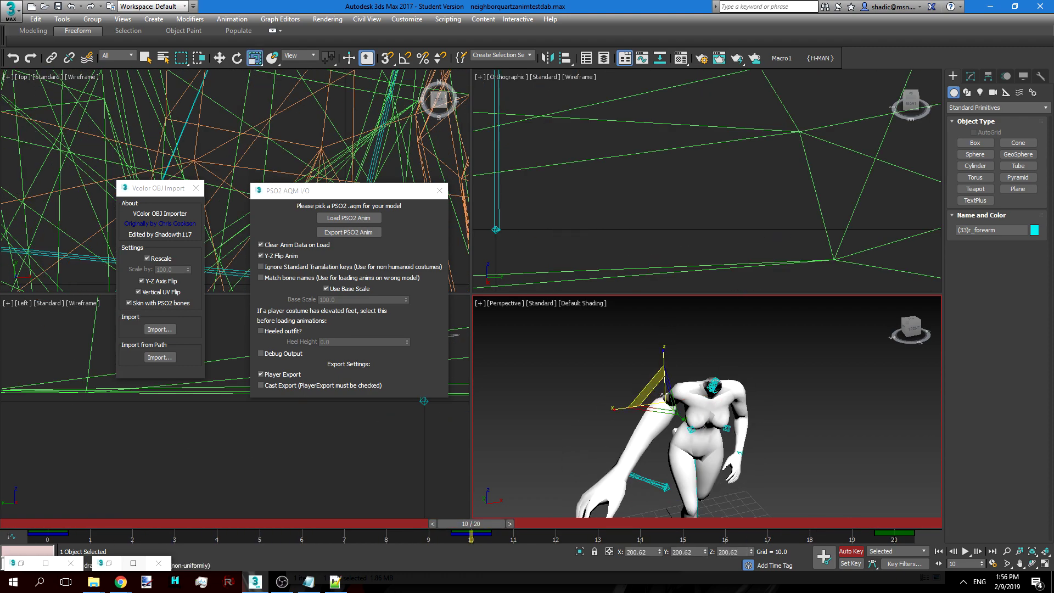
{"action": "key", "text": "ctrl+z"}
- Try moving the r_forearm bone outward to about X -90.8 at frame 10, review the animation, and restore the bone's position
{"action": "key", "text": "w"}
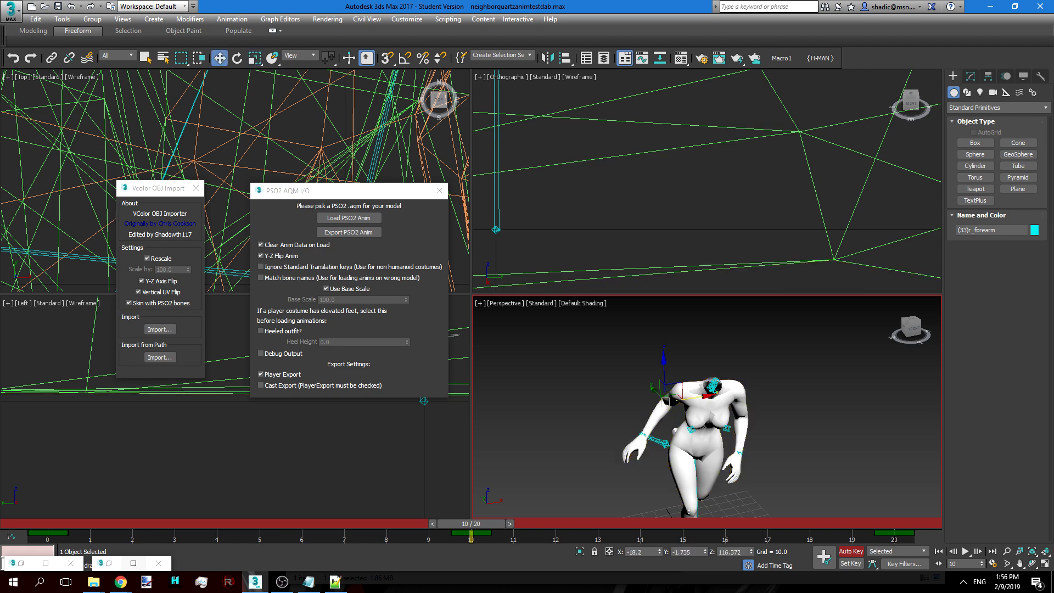
{"action": "left_click_drag", "start_coordinate": [665, 402], "coordinate": [539, 420]}
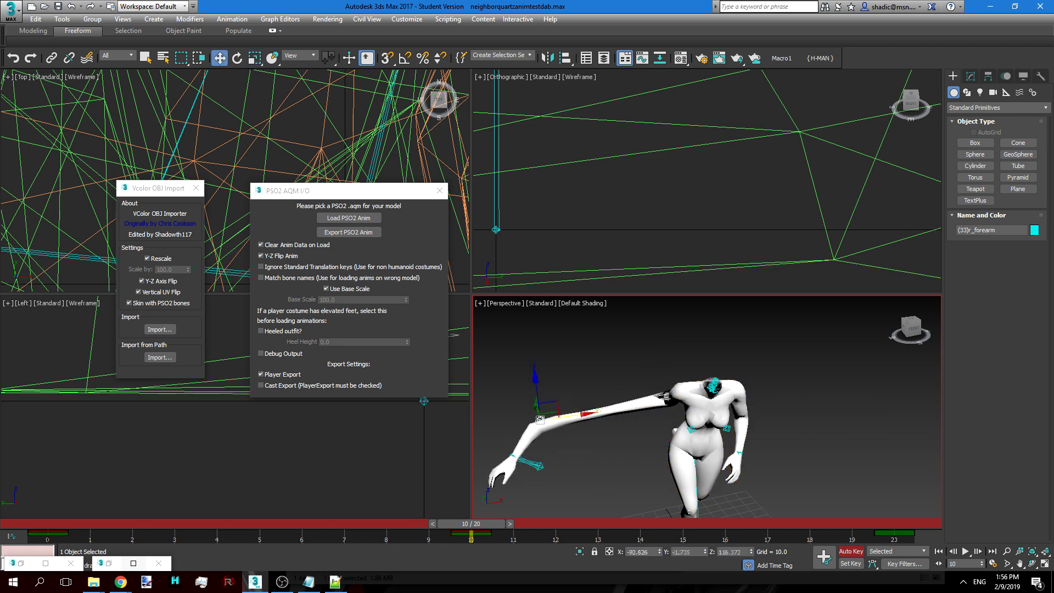
{"action": "left_click_drag", "start_coordinate": [471, 523], "coordinate": [385, 523]}
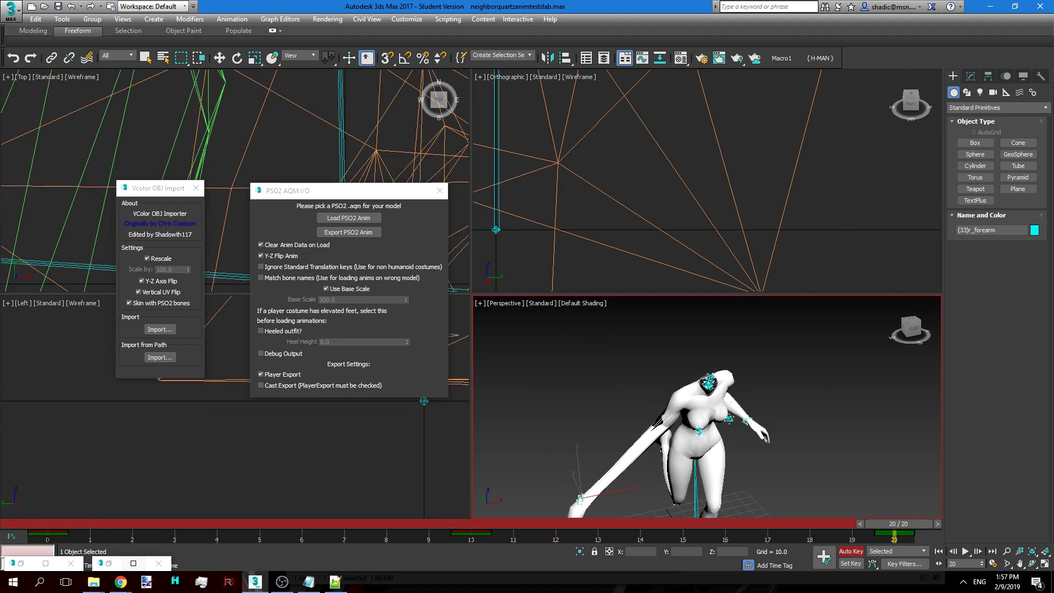
{"action": "key", "text": "w"}
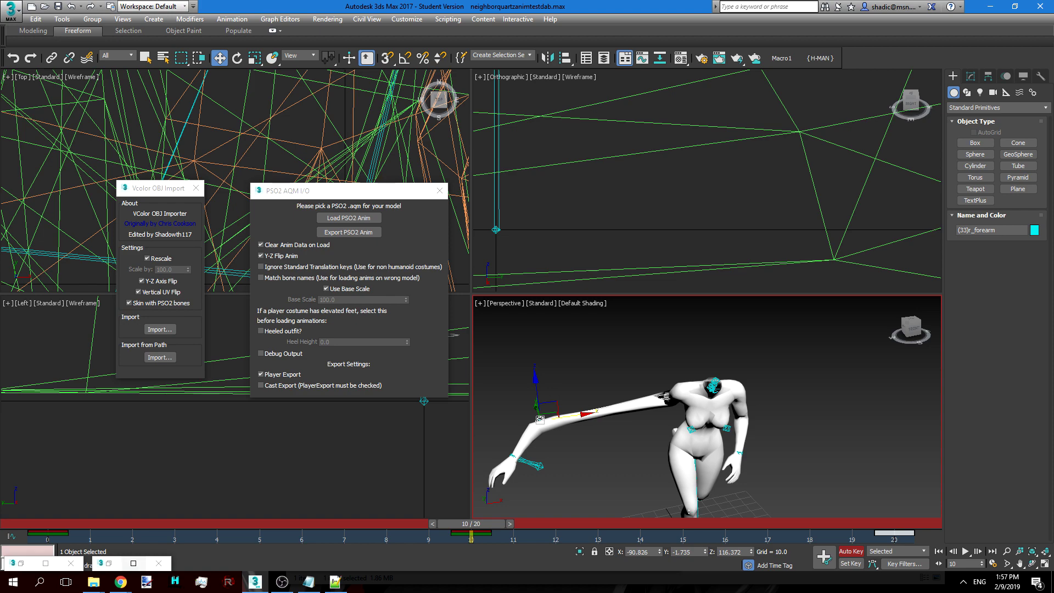
{"action": "left_click_drag", "start_coordinate": [471, 523], "coordinate": [257, 523]}
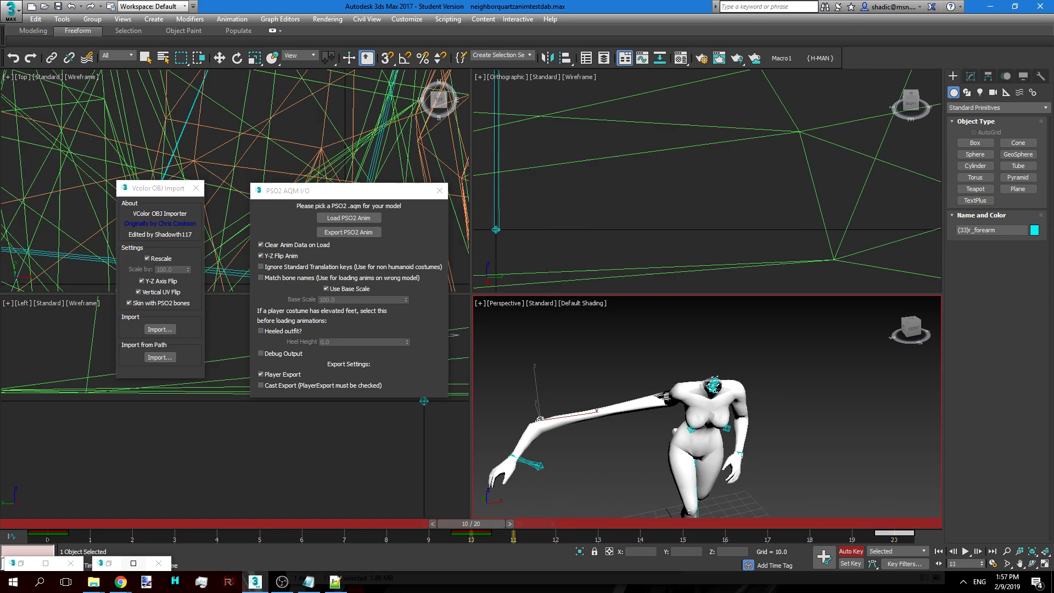
{"action": "left_click_drag", "start_coordinate": [343, 524], "coordinate": [471, 524]}
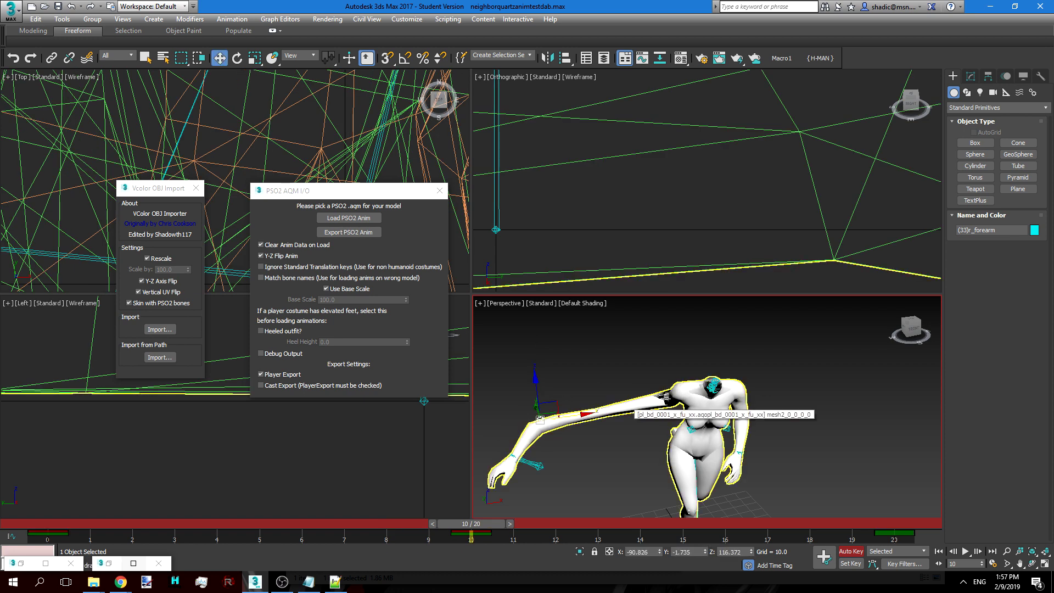
{"action": "left_click_drag", "start_coordinate": [539, 420], "coordinate": [665, 401]}
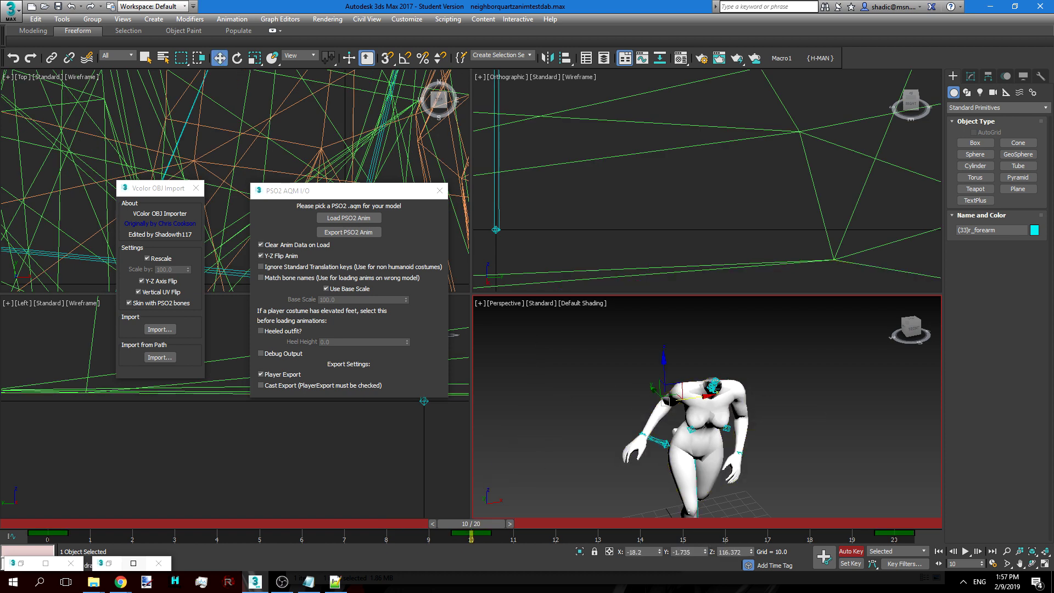
- Play the animation, set keys for r_forearm at frame 15, and look at that frame's Delete Key options
{"action": "key", "text": "alt+Tab"}
{"action": "key", "text": "/"}
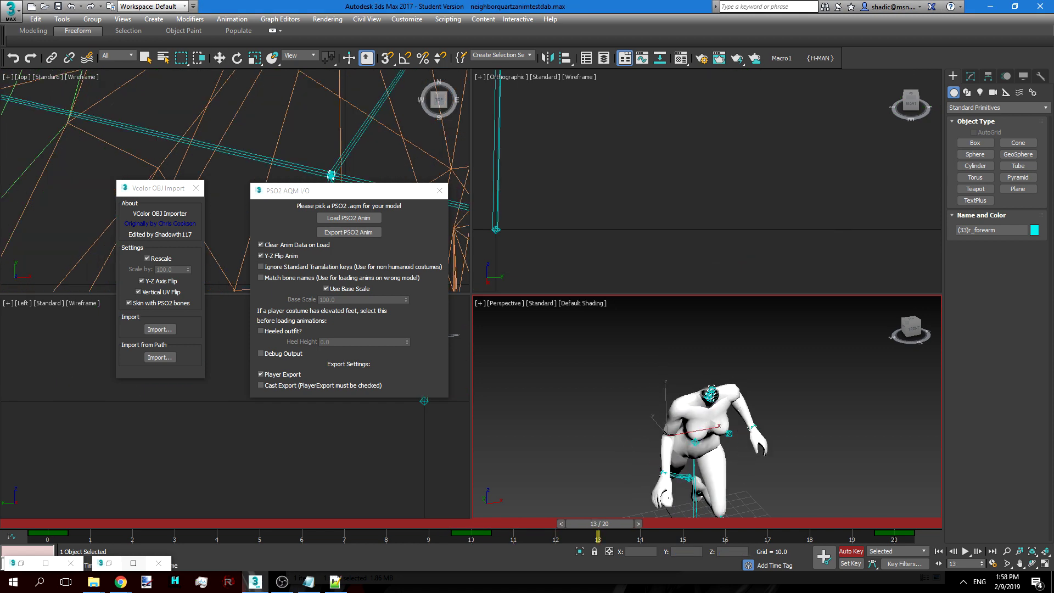
{"action": "left_click_drag", "start_coordinate": [685, 524], "coordinate": [684, 524]}
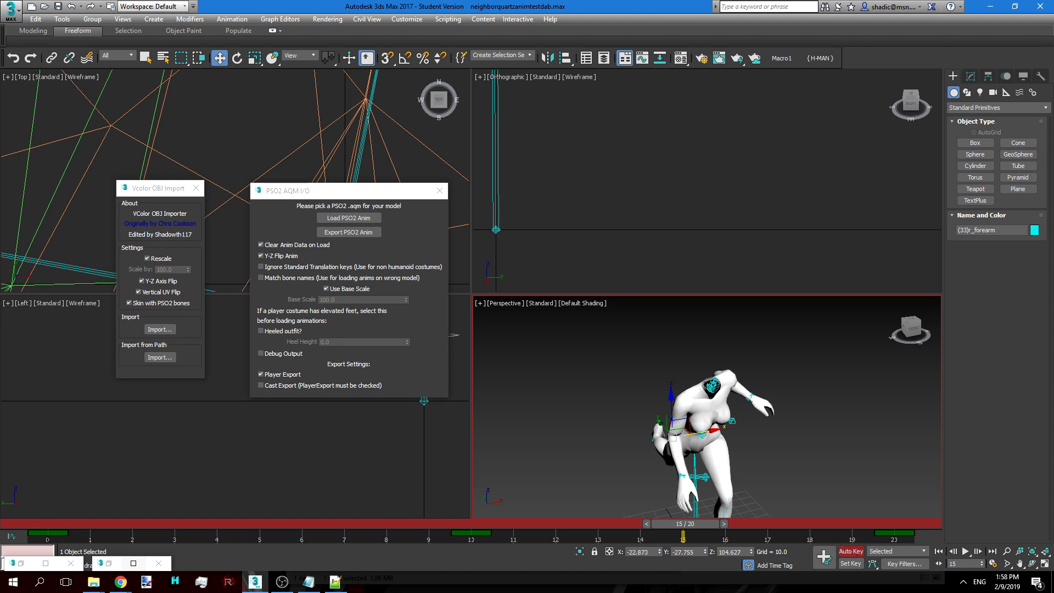
{"action": "left_click", "coordinate": [823, 556]}
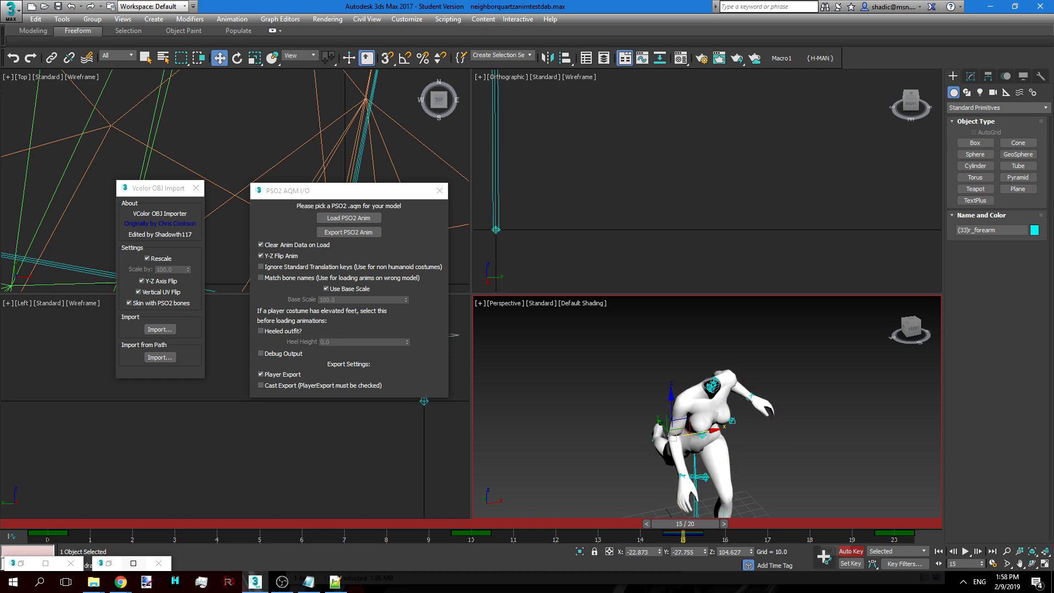
{"action": "right_click", "coordinate": [686, 534]}
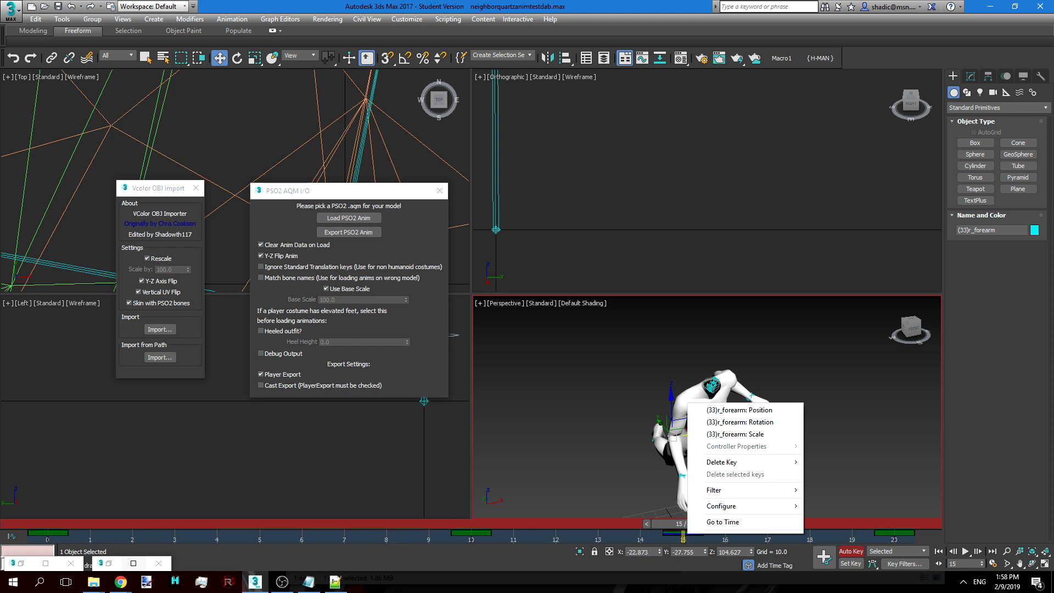
{"action": "mouse_move", "coordinate": [724, 462]}
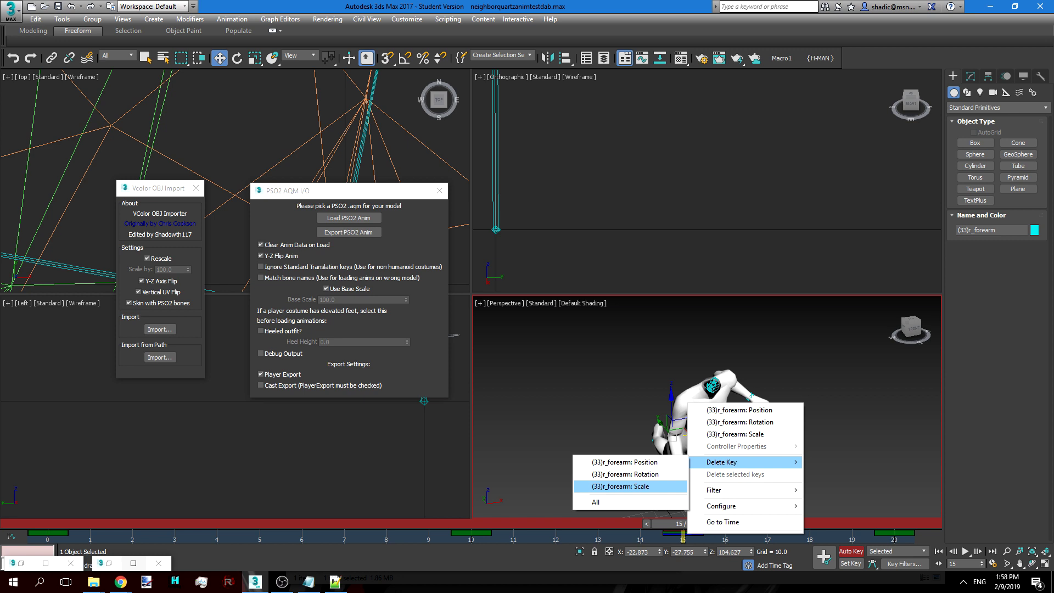
{"action": "key", "text": "Escape"}
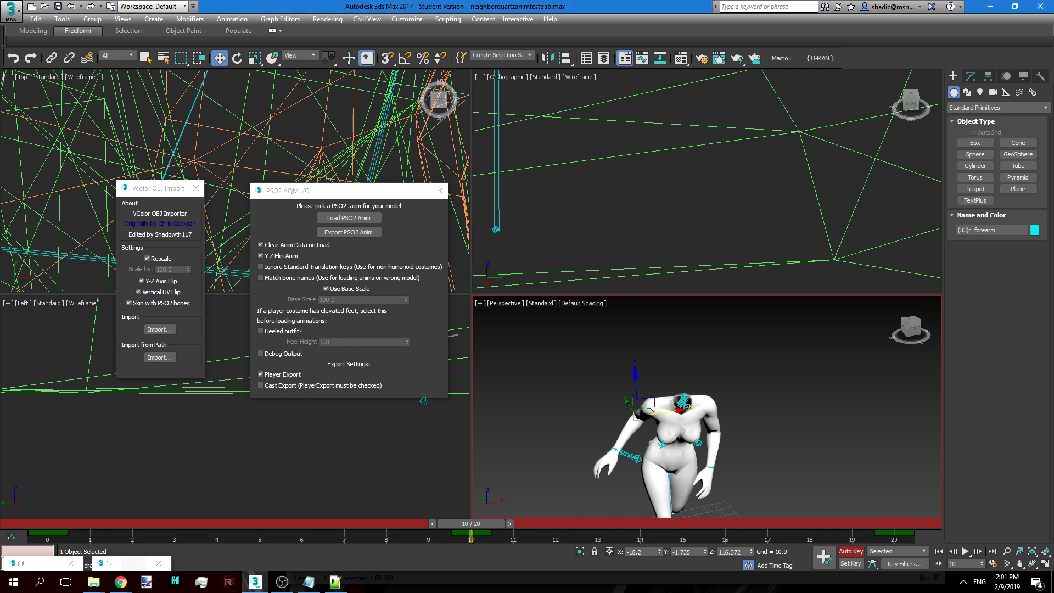
- Select the (50)bodymodel bone from the scene's object list and examine where it sits on the full body
{"action": "key", "text": "h"}
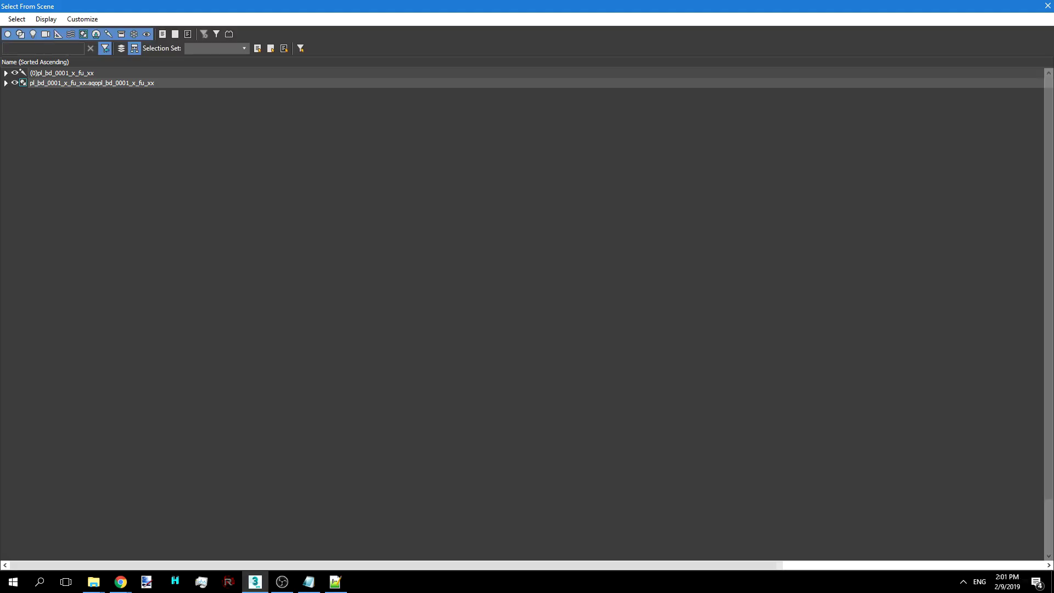
{"action": "key", "text": "ctrl+a"}
{"action": "scroll", "coordinate": [521, 312], "scroll_direction": "down", "scroll_amount": 2}
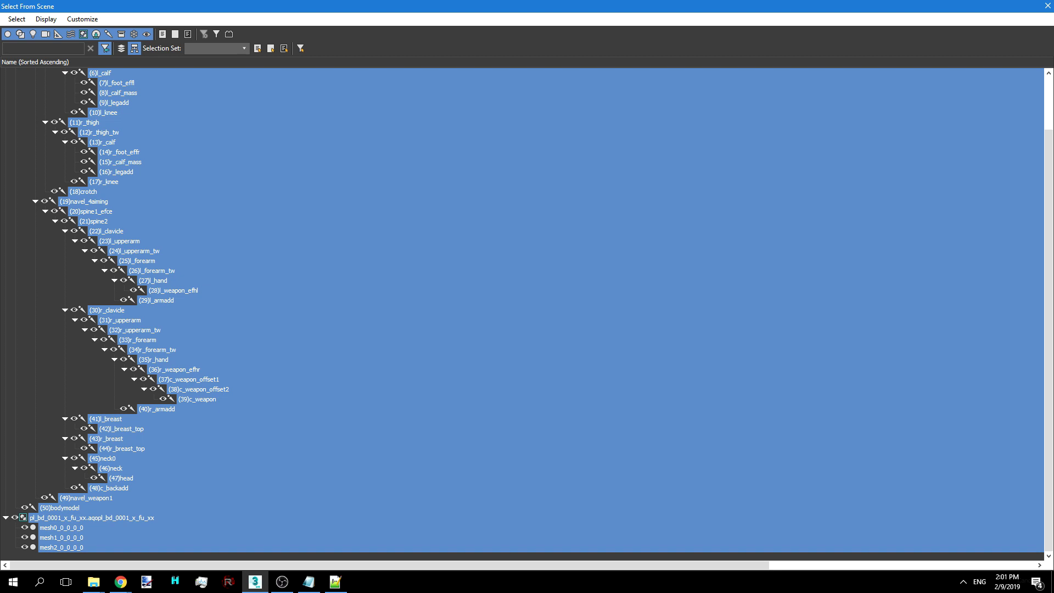
{"action": "left_click", "coordinate": [59, 508]}
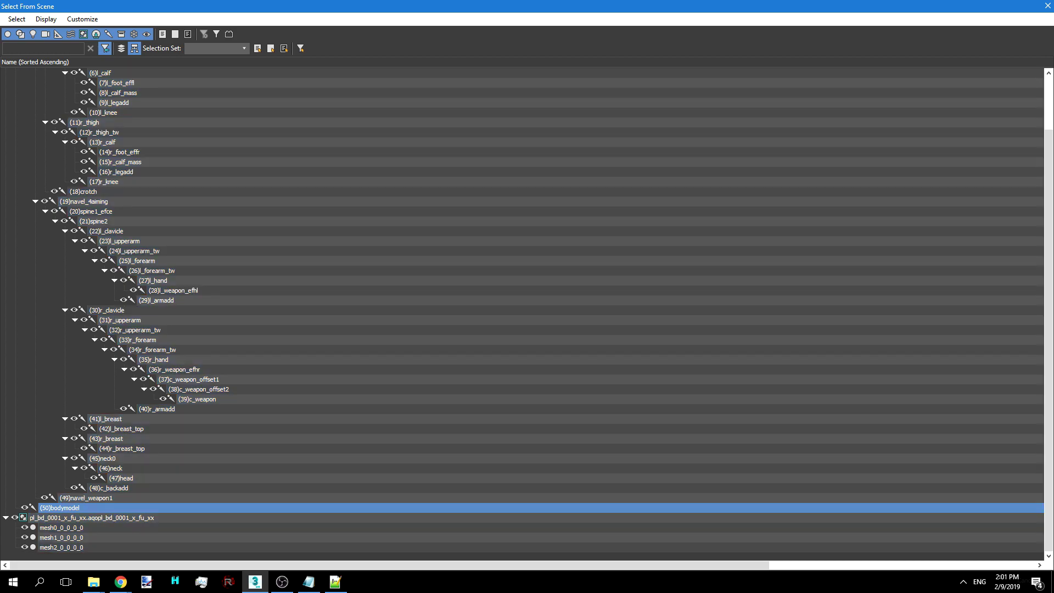
{"action": "key", "text": "Return"}
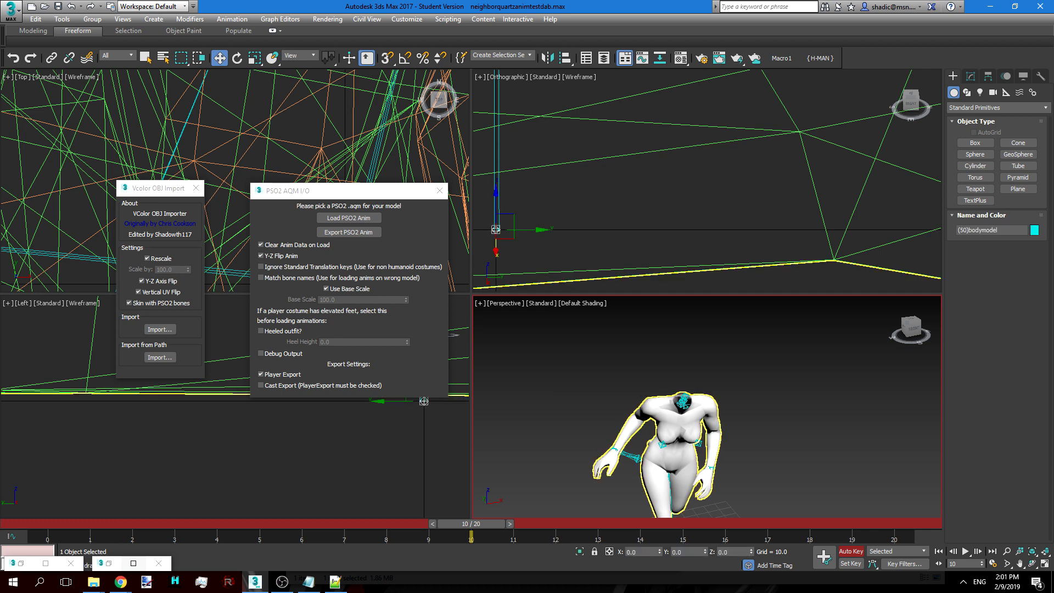
{"action": "middle_click_drag", "start_coordinate": [708, 392], "coordinate": [688, 334]}
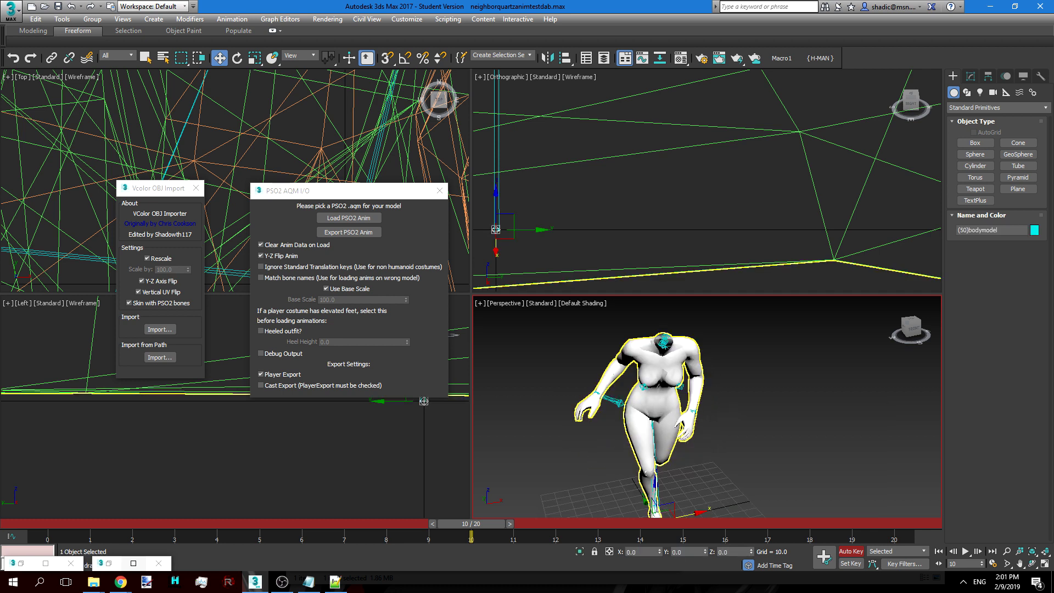
{"action": "scroll", "coordinate": [688, 334], "scroll_direction": "down", "scroll_amount": 3}
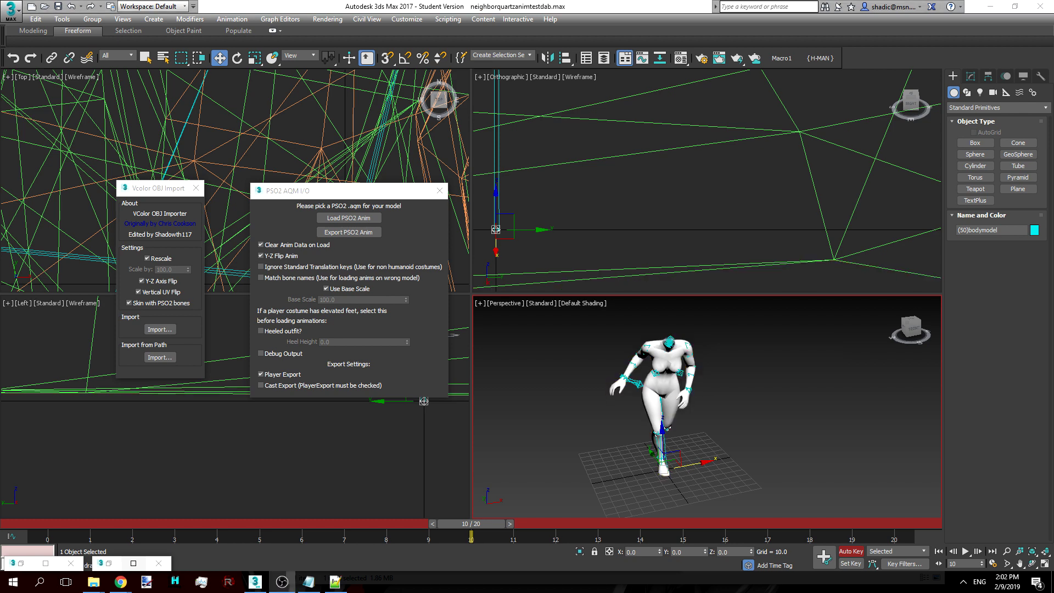
{"action": "scroll", "coordinate": [666, 428], "scroll_direction": "up", "scroll_amount": 5}
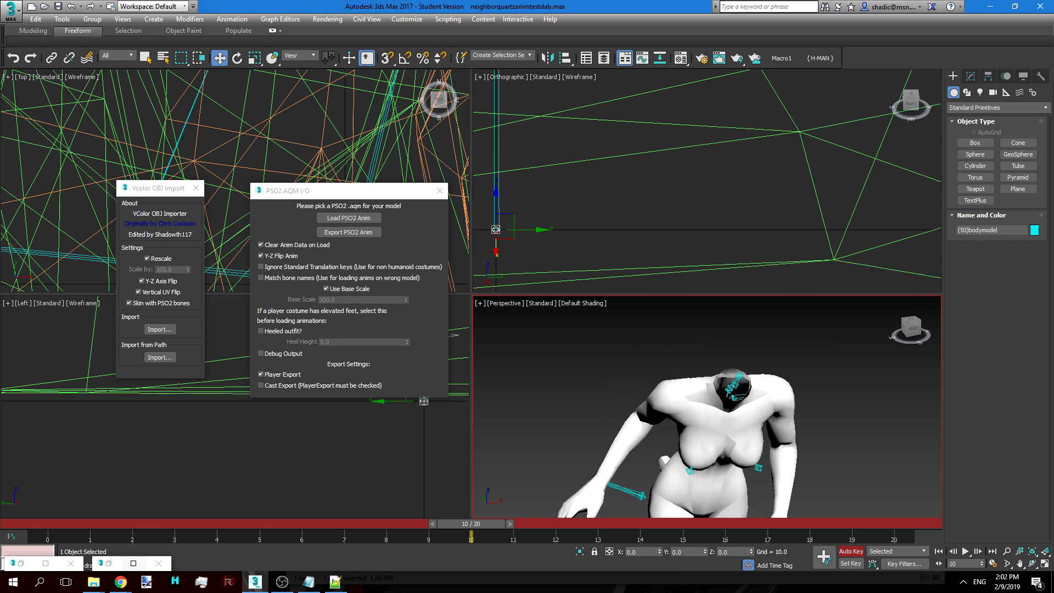
- Display the perspective view in wireframe and rotate the l_forearm bone at frame 0
{"action": "key", "text": "F3"}
{"action": "scroll", "coordinate": [707, 406], "scroll_direction": "up", "scroll_amount": 4}
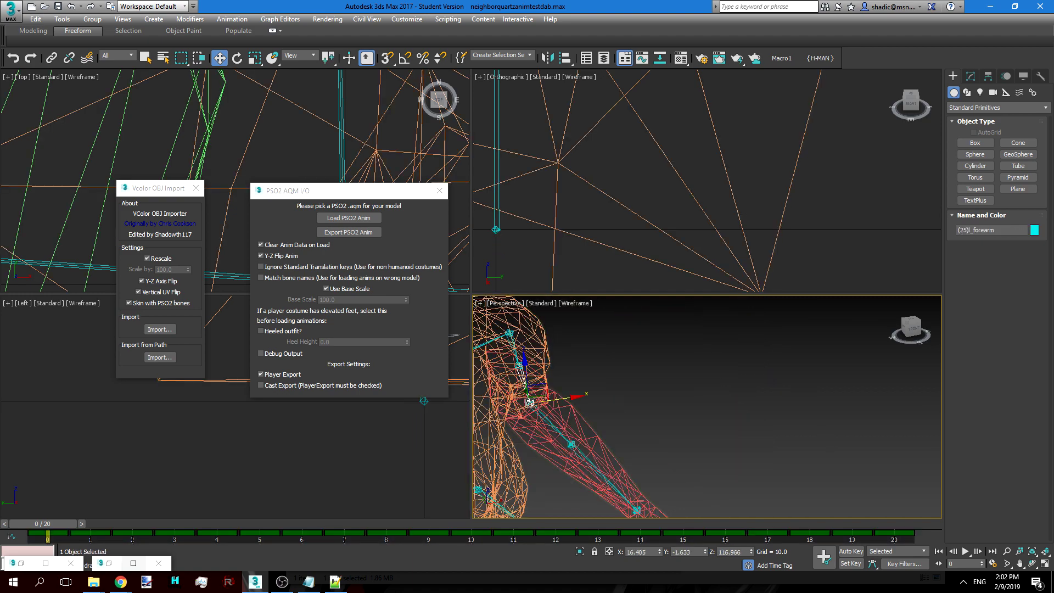
{"action": "key", "text": "e"}
{"action": "left_click_drag", "start_coordinate": [540, 343], "coordinate": [527, 417]}
{"action": "scroll", "coordinate": [549, 406], "scroll_direction": "down", "scroll_amount": 3}
{"action": "middle_click_drag", "start_coordinate": [549, 406], "coordinate": [626, 406]}
- Select the r_upperarm bone at frame 18 and rotate it about 39° around X
{"action": "left_click", "coordinate": [688, 361]}
{"action": "left_click", "coordinate": [637, 354]}
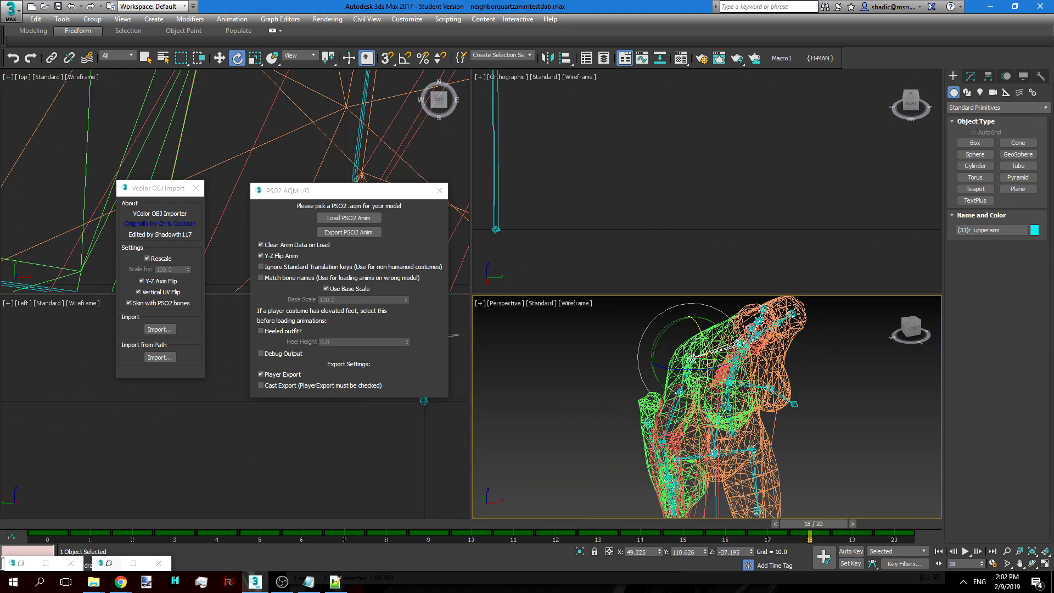
{"action": "middle_click_drag", "start_coordinate": [708, 406], "coordinate": [584, 428], "text": "alt"}
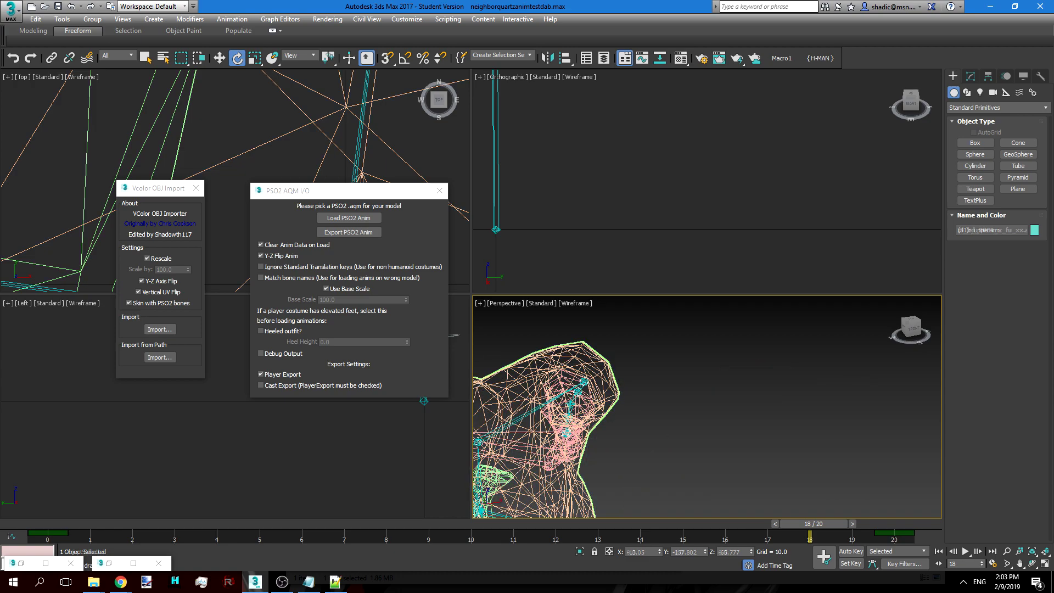
{"action": "left_click", "coordinate": [584, 381]}
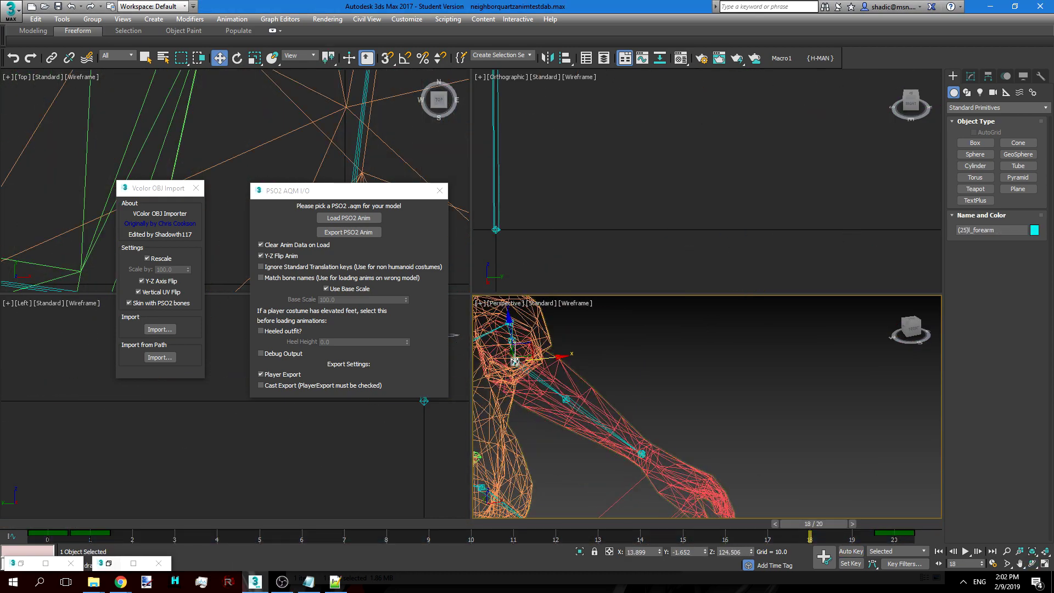
{"action": "middle_click_drag", "start_coordinate": [549, 395], "coordinate": [795, 417]}
{"action": "left_click", "coordinate": [672, 365]}
{"action": "left_click_drag", "start_coordinate": [707, 339], "coordinate": [747, 343]}
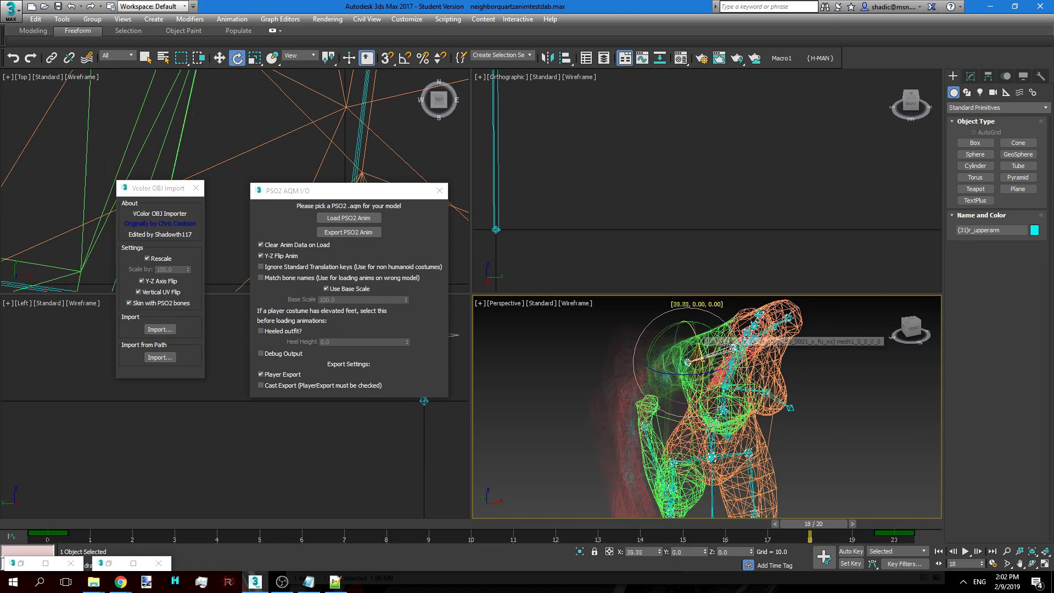
- Select the l_upperarm bone at frame 18 and start adjusting its rotation at the shoulder
{"action": "middle_click_drag", "start_coordinate": [681, 357], "coordinate": [601, 468]}
{"action": "left_click", "coordinate": [603, 382]}
{"action": "middle_click_drag", "start_coordinate": [635, 360], "coordinate": [604, 384], "text": "alt"}
{"action": "left_click", "coordinate": [282, 581]}
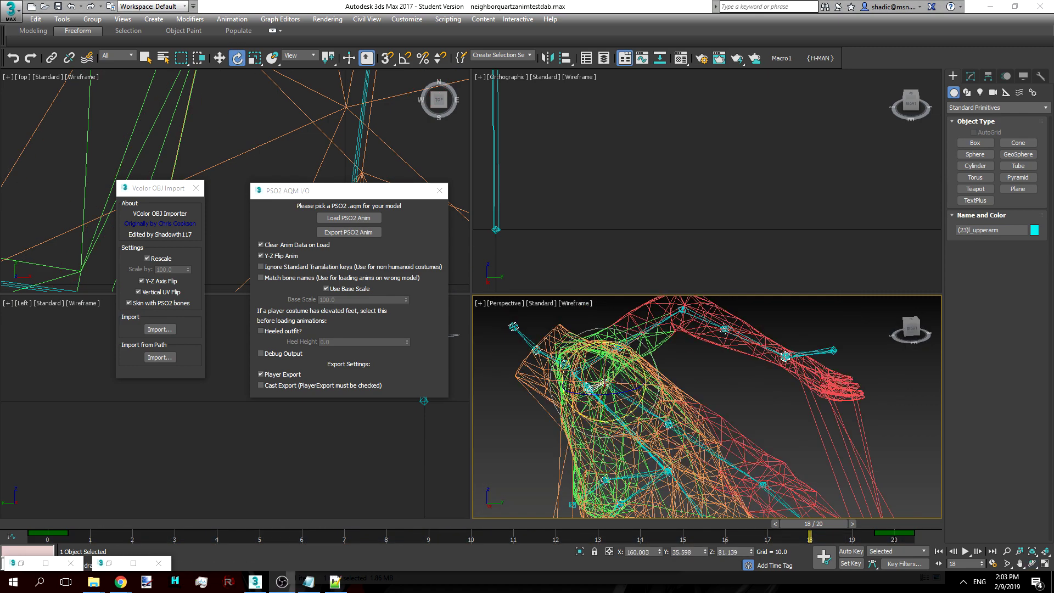
{"action": "left_click_drag", "start_coordinate": [657, 391], "coordinate": [657, 335]}
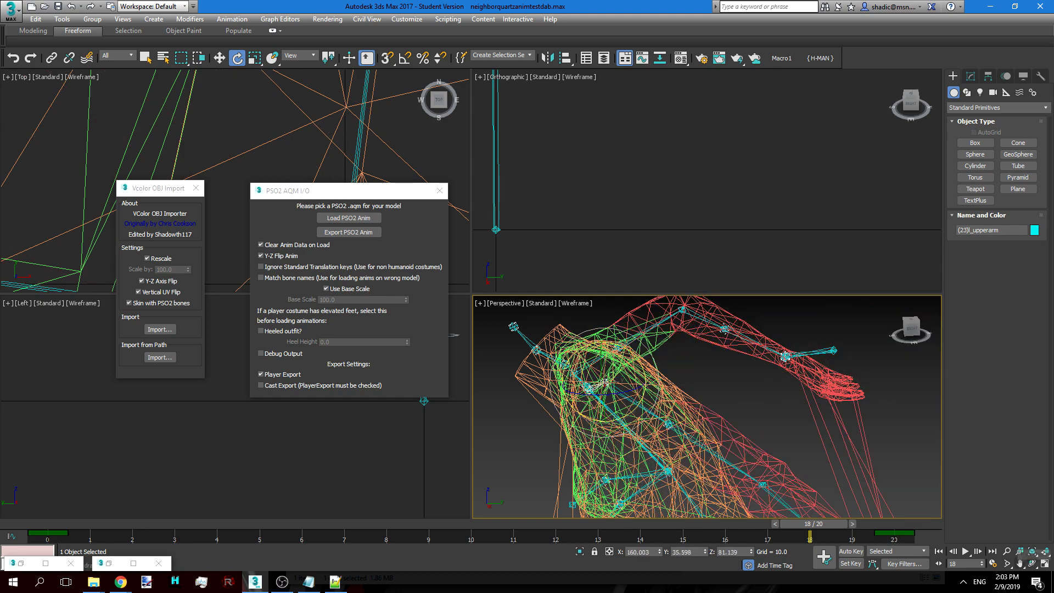
{"action": "left_click", "coordinate": [1032, 563]}
{"action": "mouse_move", "coordinate": [676, 407]}
{"action": "left_mouse_down"}
{"action": "mouse_move", "coordinate": [769, 408]}
{"action": "mouse_move", "coordinate": [692, 409]}
{"action": "left_mouse_up"}
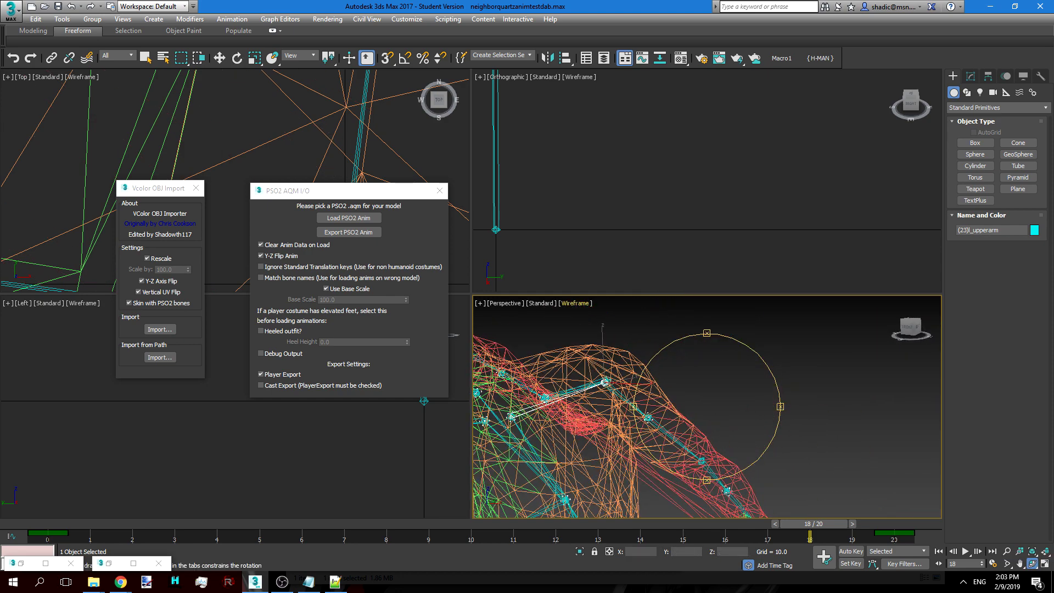
{"action": "key", "text": "e"}
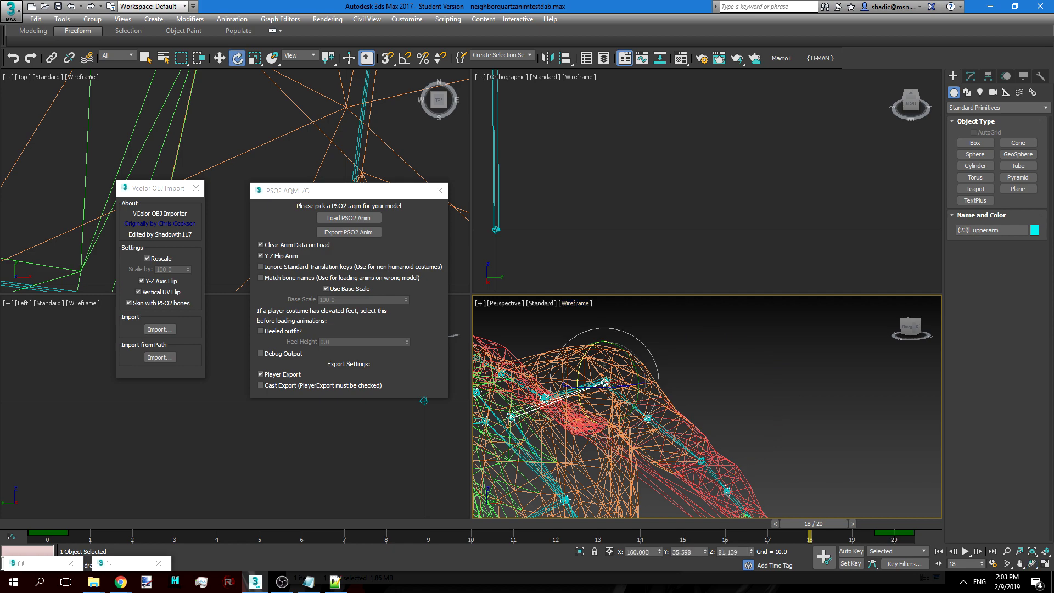
{"action": "left_click_drag", "start_coordinate": [629, 333], "coordinate": [700, 363]}
- Rotate the l_upperarm bone upward at frame 18 until the arm stretches out roughly horizontally
{"action": "left_click", "coordinate": [1032, 563]}
{"action": "left_click_drag", "start_coordinate": [780, 406], "coordinate": [683, 407]}
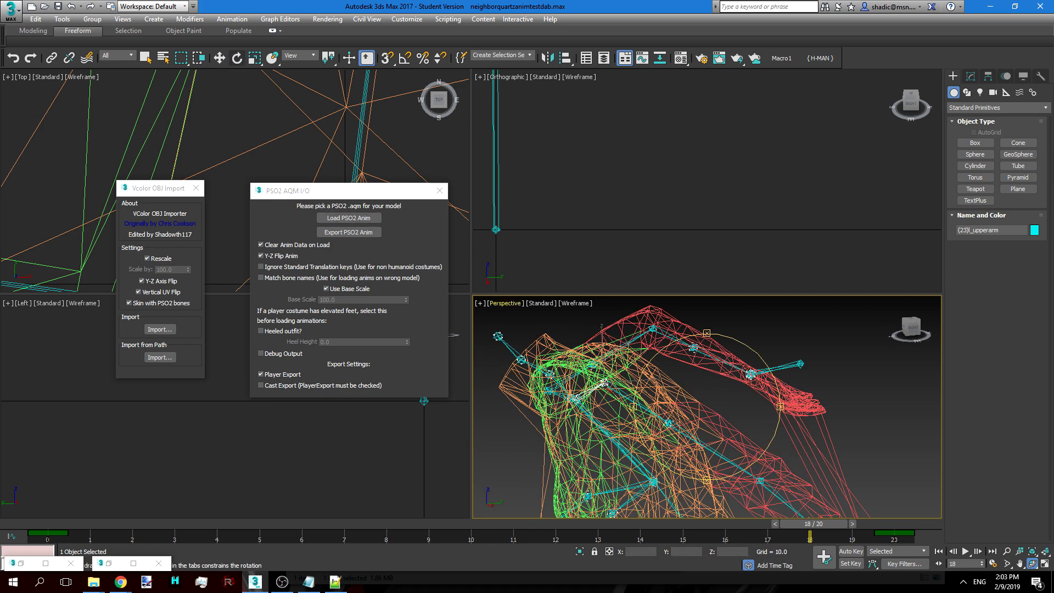
{"action": "key", "text": "Escape"}
{"action": "left_click_drag", "start_coordinate": [631, 335], "coordinate": [594, 314]}
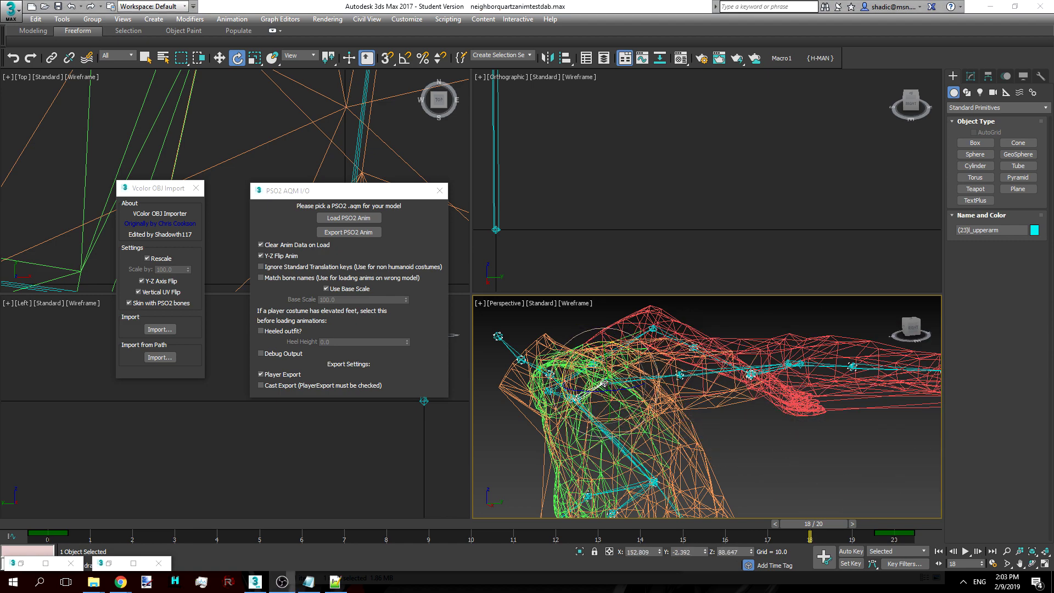
- Go to frame 11 and rotate the r_forearm bone to adjust the bend of the elbow
{"action": "middle_click_drag", "start_coordinate": [602, 384], "coordinate": [673, 391], "text": "alt"}
{"action": "left_click", "coordinate": [581, 418]}
{"action": "middle_click_drag", "start_coordinate": [581, 417], "coordinate": [638, 423]}
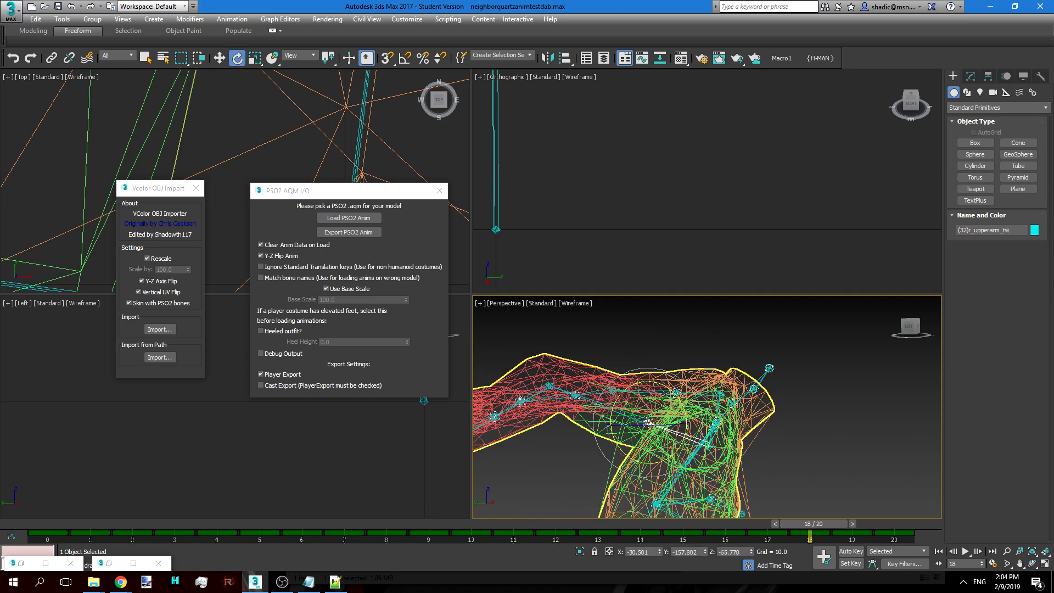
{"action": "left_click_drag", "start_coordinate": [813, 523], "coordinate": [514, 524]}
{"action": "left_click", "coordinate": [545, 395]}
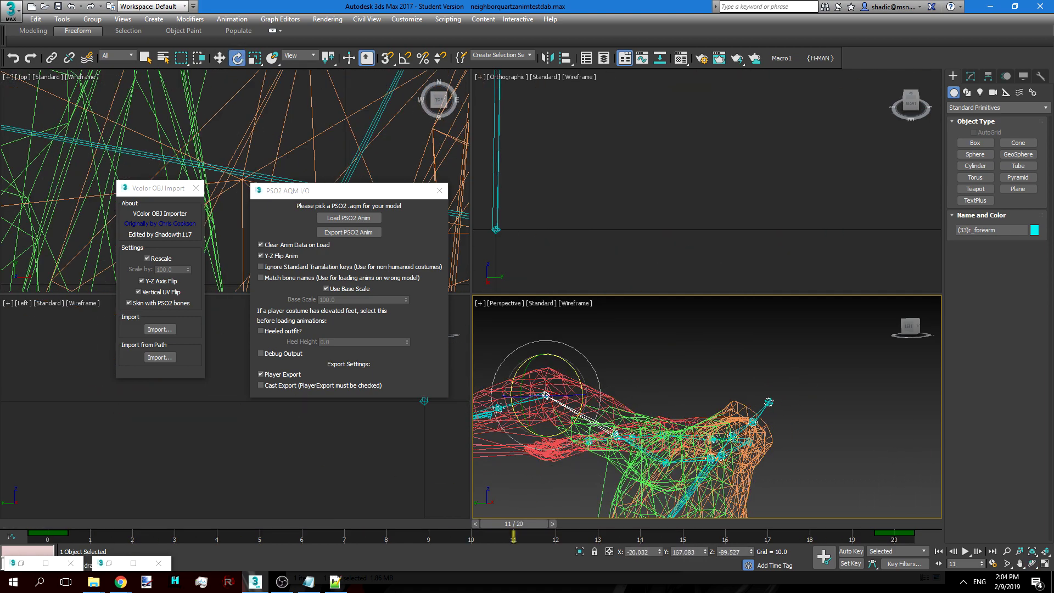
{"action": "left_click_drag", "start_coordinate": [498, 368], "coordinate": [511, 343]}
- Rotate the r_upperarm bone slightly at frame 11 and check the resulting arm pose
{"action": "middle_click_drag", "start_coordinate": [661, 461], "coordinate": [664, 461]}
{"action": "left_click", "coordinate": [666, 461]}
{"action": "left_click", "coordinate": [669, 463]}
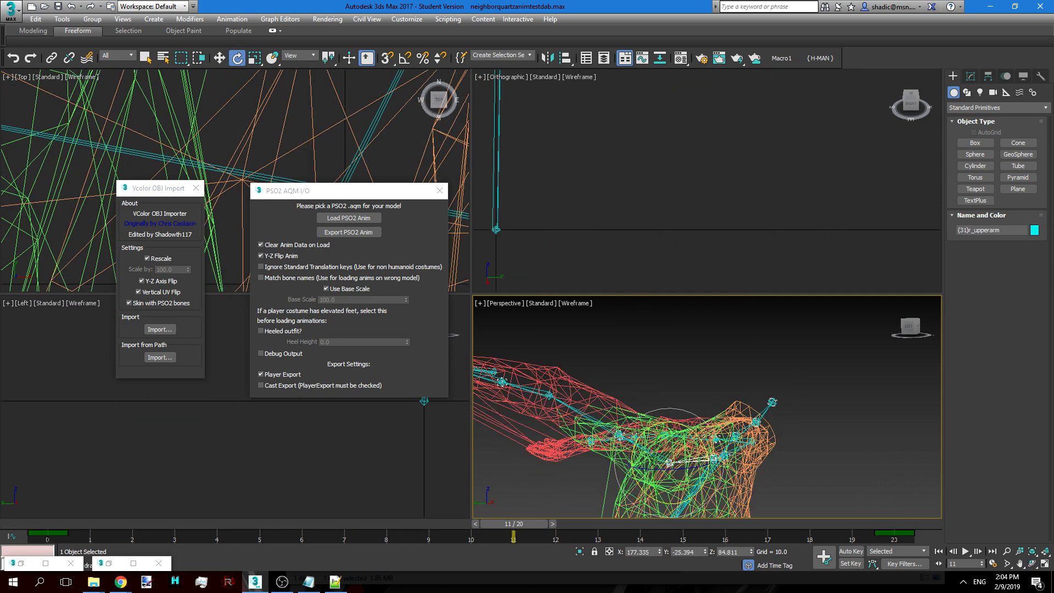
{"action": "left_click_drag", "start_coordinate": [632, 453], "coordinate": [631, 475]}
{"action": "scroll", "coordinate": [669, 428], "scroll_direction": "down", "scroll_amount": 6}
{"action": "middle_click_drag", "start_coordinate": [669, 428], "coordinate": [670, 445], "text": "alt"}
{"action": "mouse_move", "coordinate": [514, 523]}
{"action": "left_mouse_down"}
{"action": "mouse_move", "coordinate": [159, 524]}
{"action": "mouse_move", "coordinate": [898, 523]}
{"action": "mouse_move", "coordinate": [474, 523]}
{"action": "mouse_move", "coordinate": [894, 524]}
{"action": "mouse_move", "coordinate": [514, 523]}
{"action": "left_mouse_up"}
- Copy the r_forearm bone's frame 0 keys to frame 20 and play the looping animation
{"action": "scroll", "coordinate": [649, 369], "scroll_direction": "up", "scroll_amount": 5}
{"action": "left_click", "coordinate": [651, 376]}
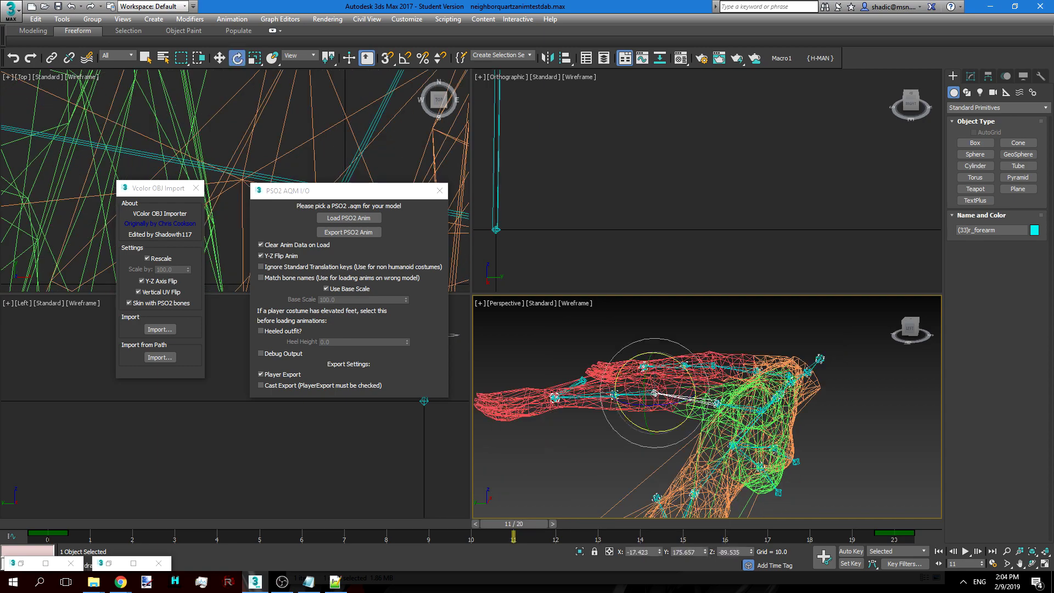
{"action": "left_click_drag", "start_coordinate": [47, 532], "coordinate": [807, 533], "text": "shift"}
{"action": "key", "text": "/"}
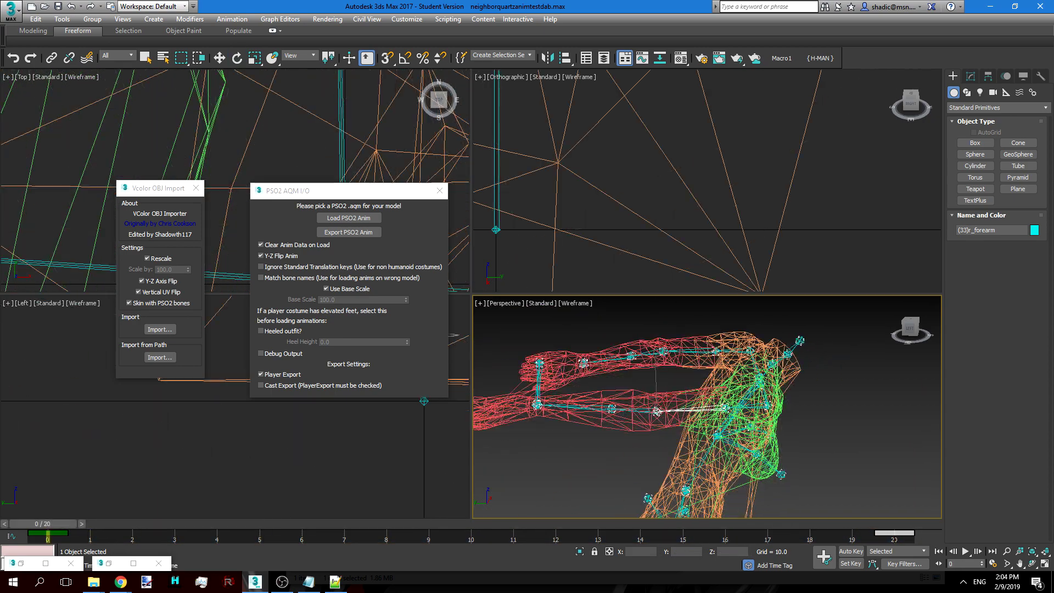
{"action": "key", "text": "/"}
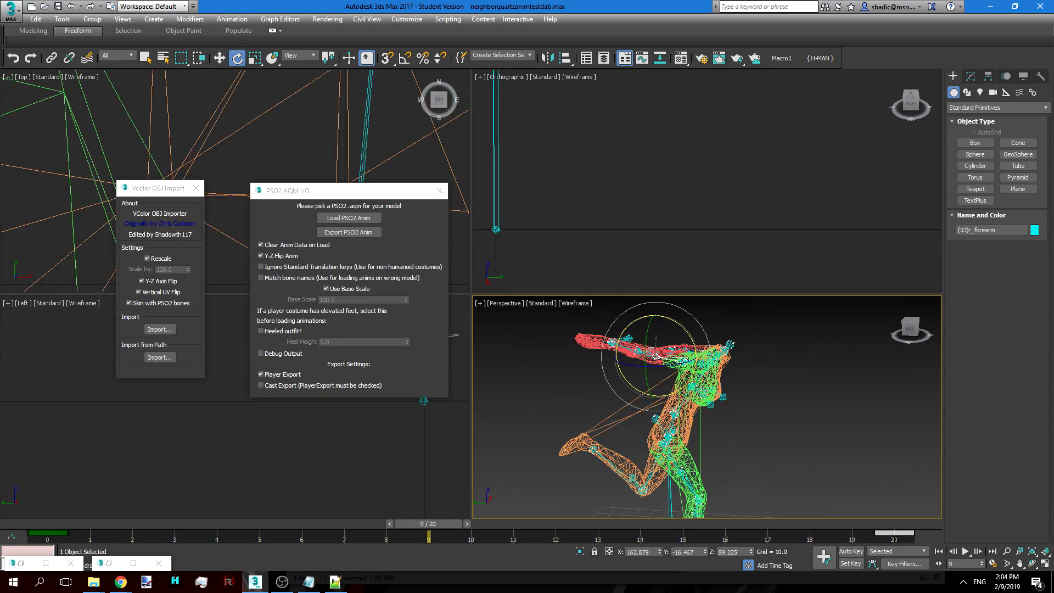
{"action": "key", "text": "/"}
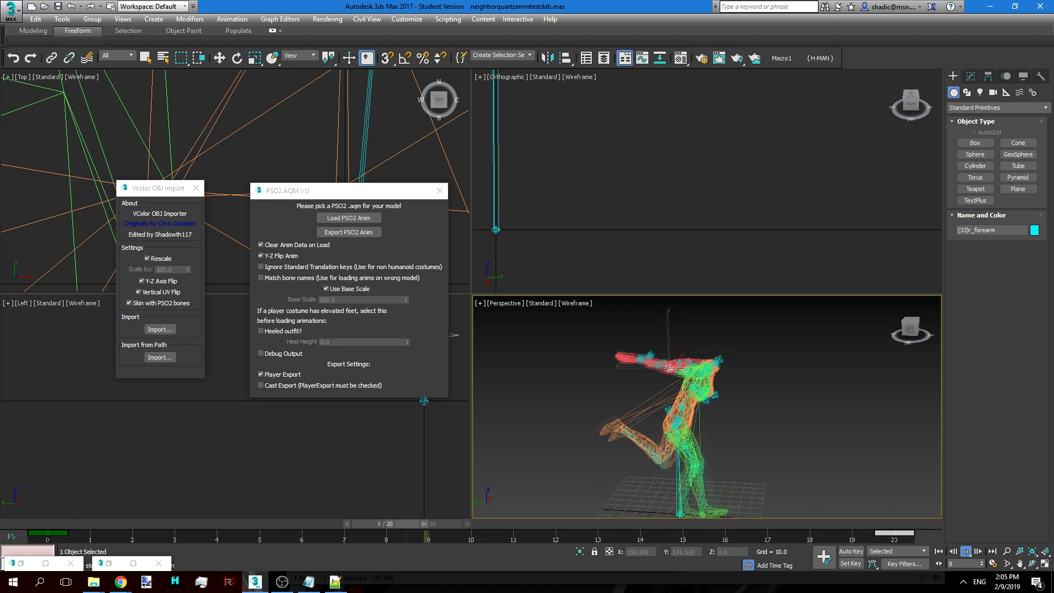
{"action": "key", "text": "/"}
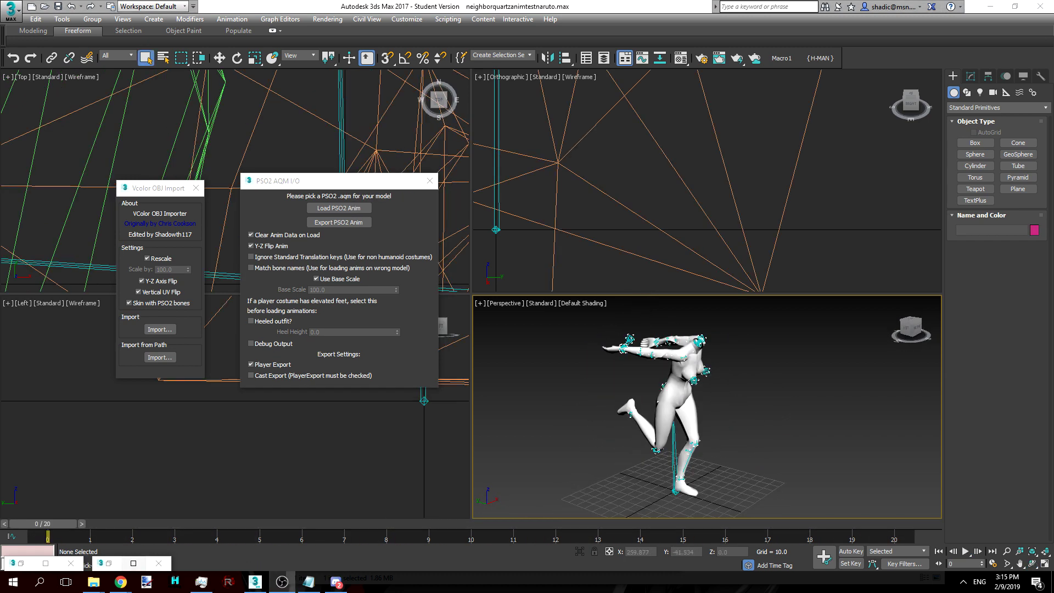
- Rescale the animation time to a length of 41, with keys rescaled to whole frames, and play the animation
{"action": "left_click", "coordinate": [992, 564]}
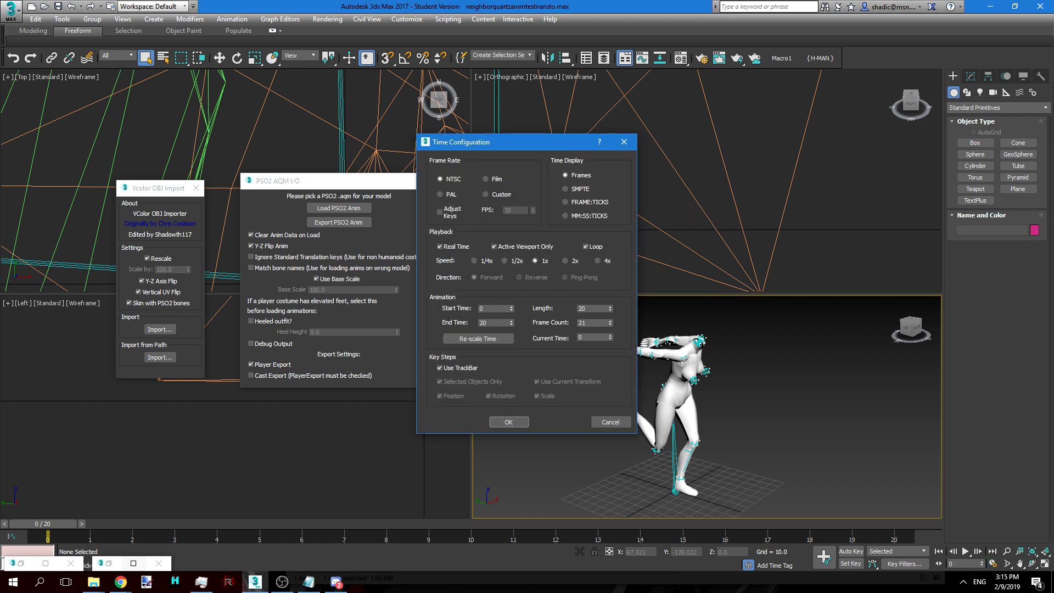
{"action": "left_click_drag", "start_coordinate": [530, 147], "coordinate": [437, 149]}
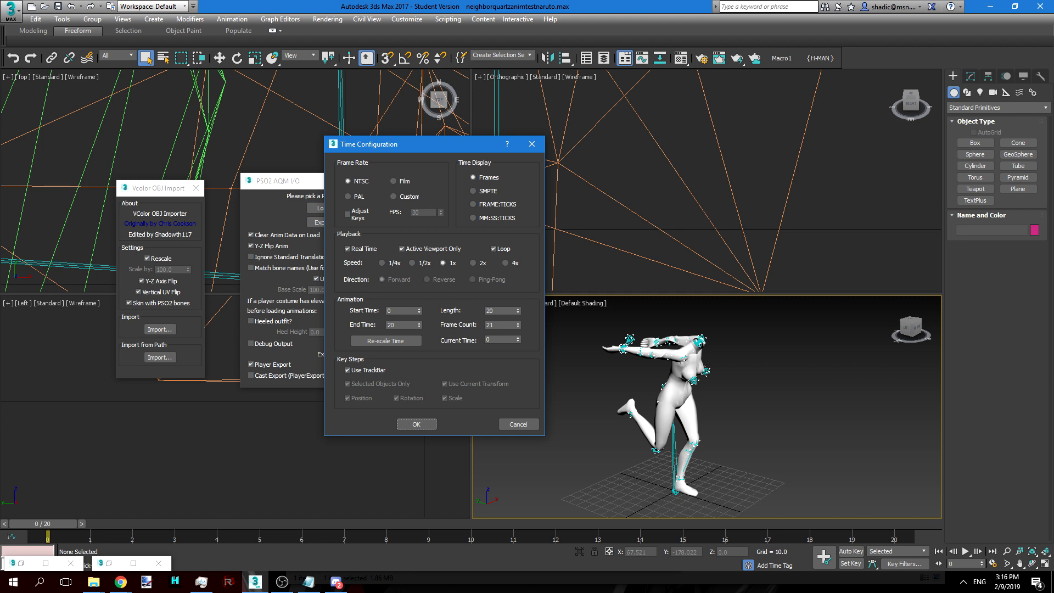
{"action": "left_click", "coordinate": [386, 341]}
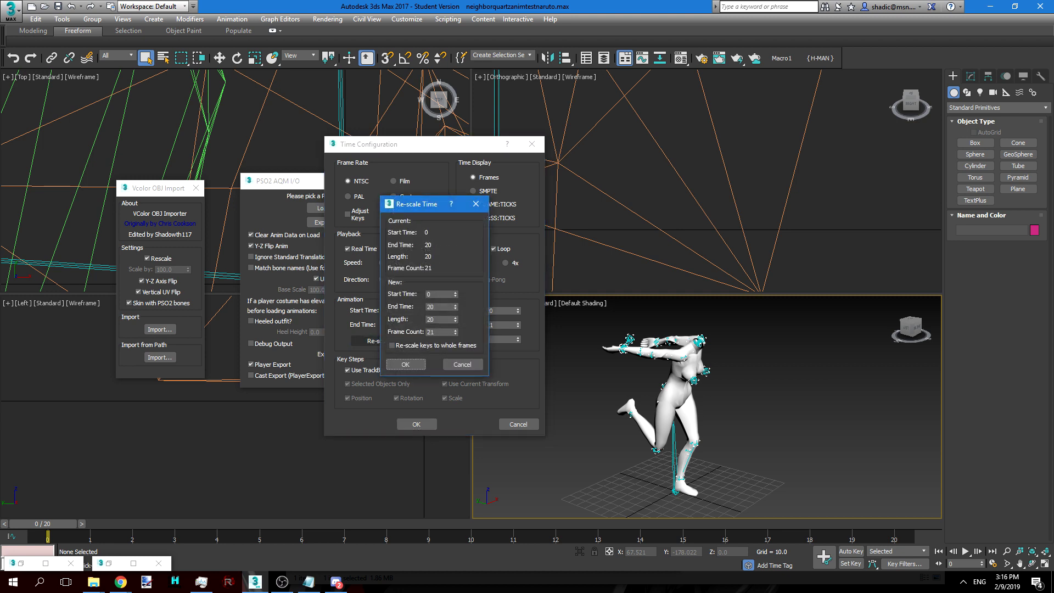
{"action": "double_click", "coordinate": [433, 320]}
{"action": "type", "text": "21"}
{"action": "key", "text": "BackSpace"}
{"action": "type", "text": "4"}
{"action": "key", "text": "Return"}
{"action": "double_click", "coordinate": [432, 319]}
{"action": "left_click", "coordinate": [392, 346]}
{"action": "double_click", "coordinate": [431, 319]}
{"action": "key", "text": "Tab"}
{"action": "type", "text": "4"}
{"action": "double_click", "coordinate": [430, 319]}
{"action": "left_click", "coordinate": [405, 365]}
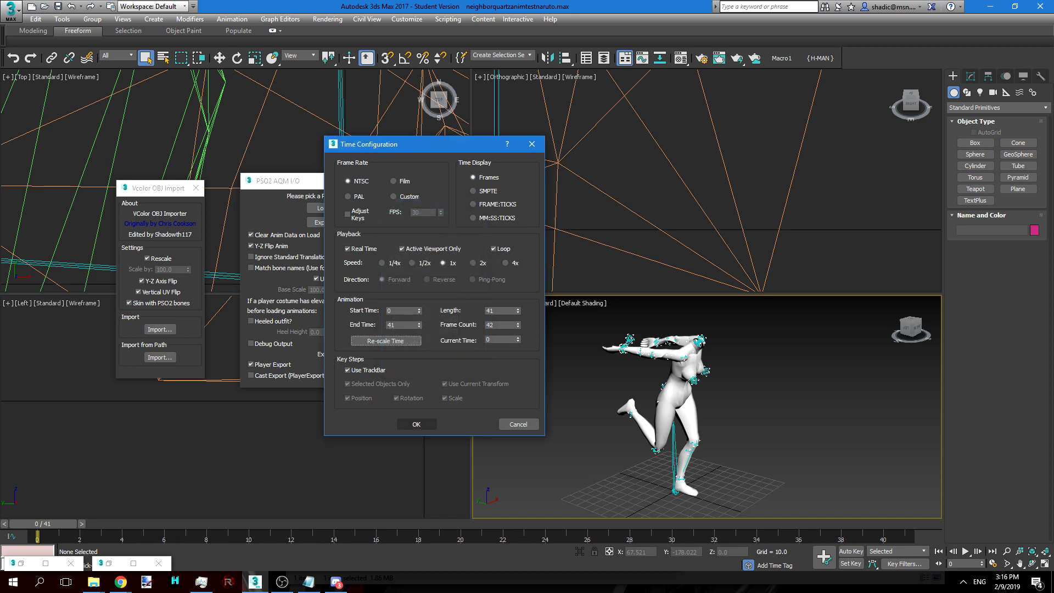
{"action": "left_click", "coordinate": [416, 424]}
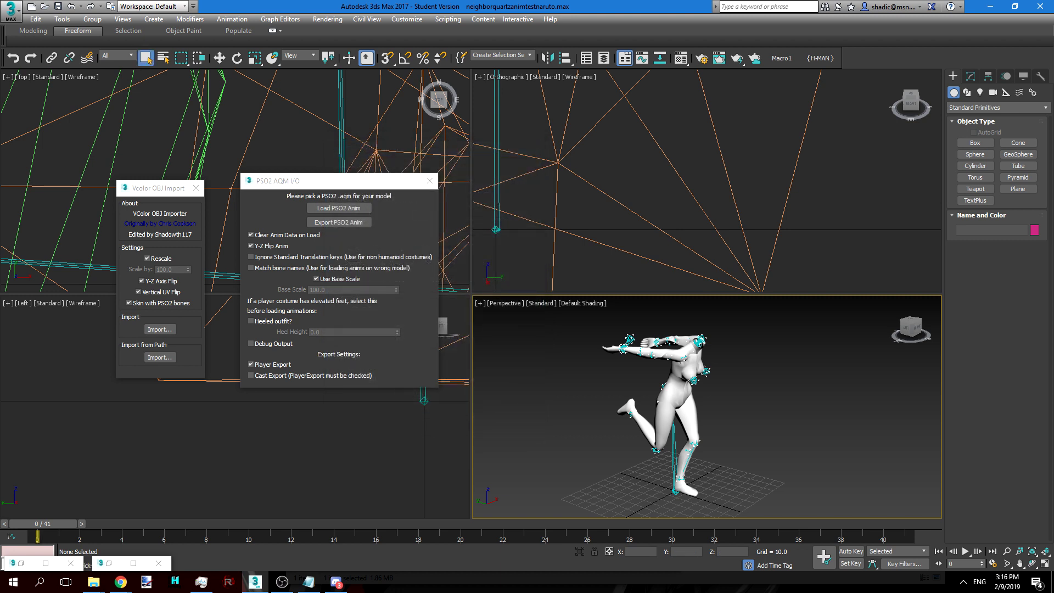
{"action": "left_click", "coordinate": [965, 551]}
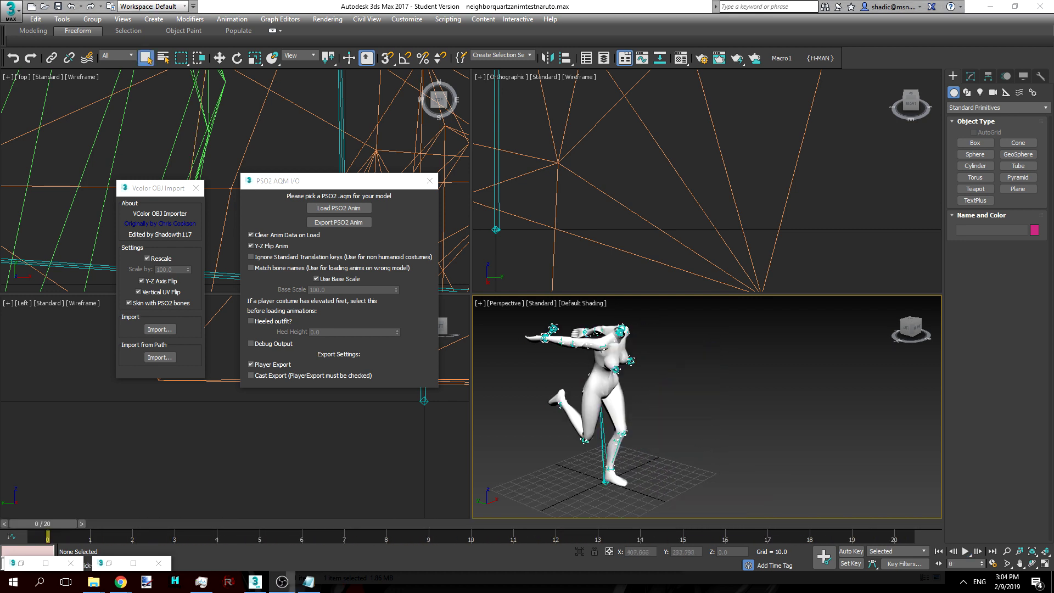
- Try toggling the Player Export and Cast Export settings for the PSO2 animation
{"action": "left_click", "coordinate": [668, 360]}
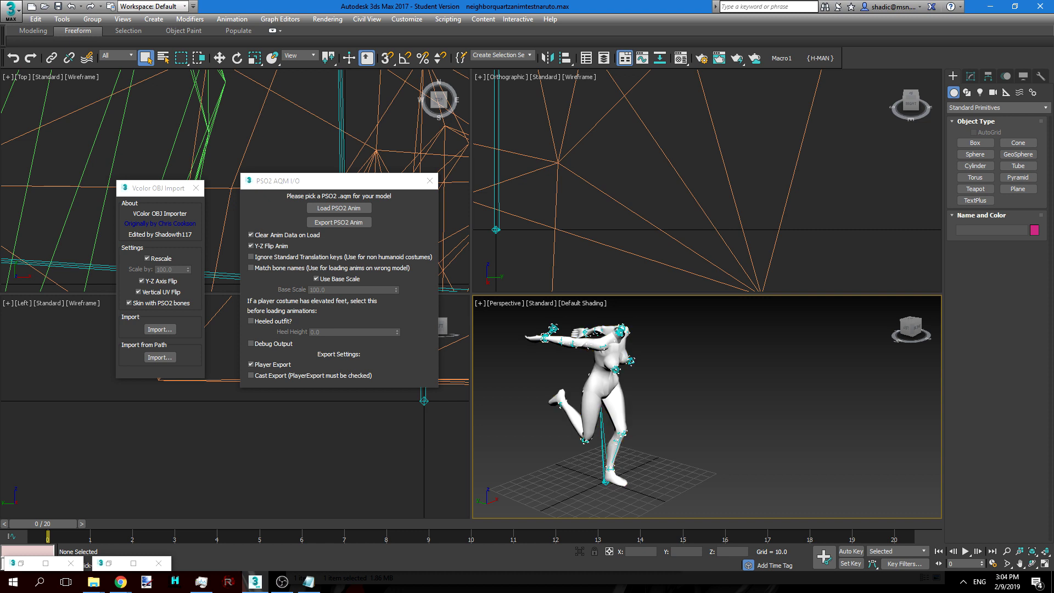
{"action": "left_click", "coordinate": [251, 364]}
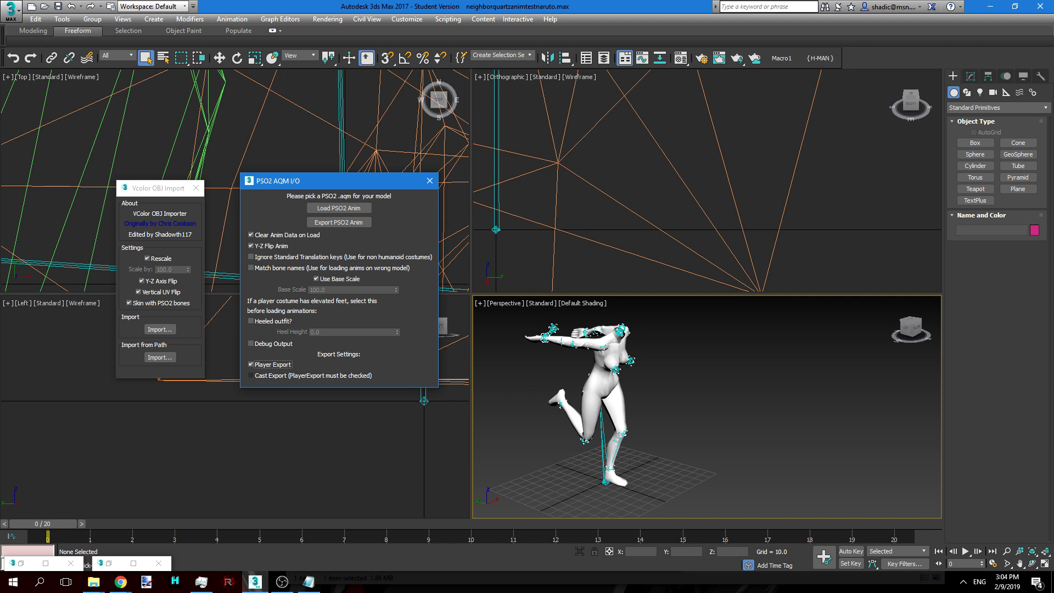
{"action": "left_click", "coordinate": [251, 375]}
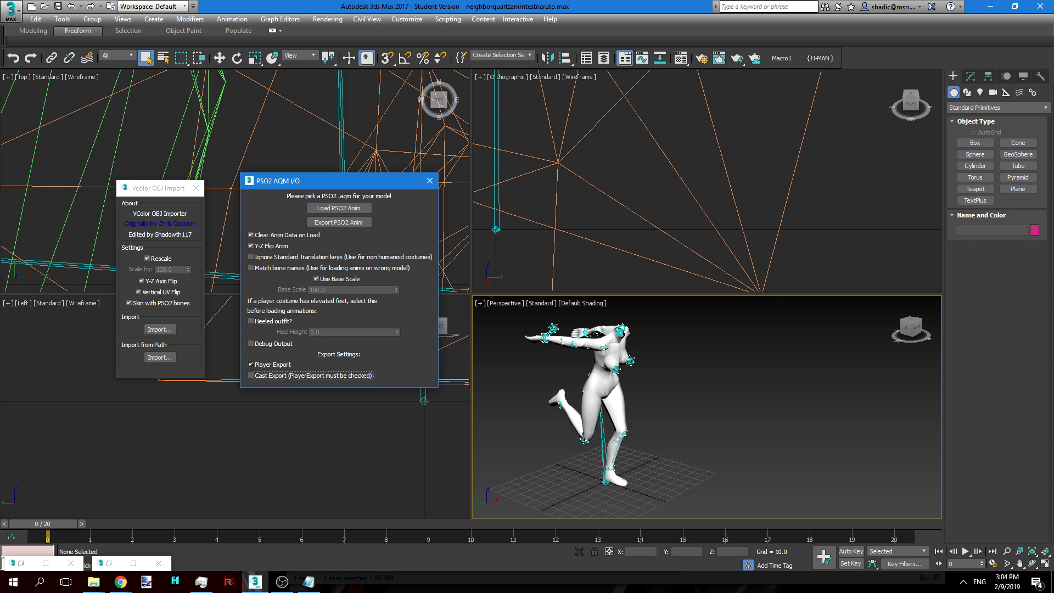
- Export the PSO2 animation with Player Export enabled and Cast Export disabled, overwriting pl_std_cf00_10411_dash_f_lp.aqm in the edit folder
{"action": "left_click", "coordinate": [251, 365]}
{"action": "left_click", "coordinate": [250, 365]}
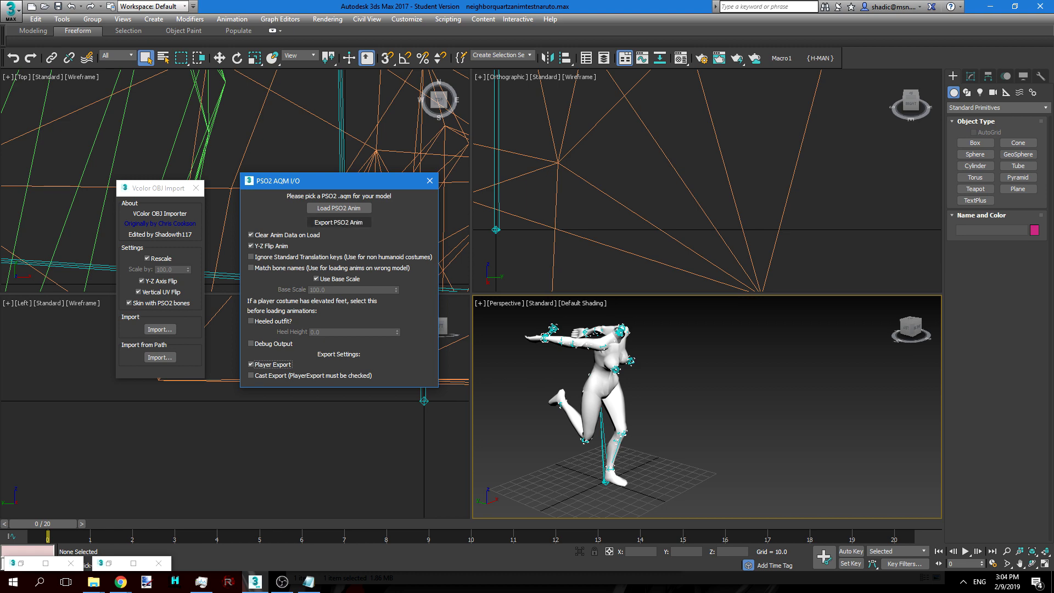
{"action": "left_click", "coordinate": [338, 222]}
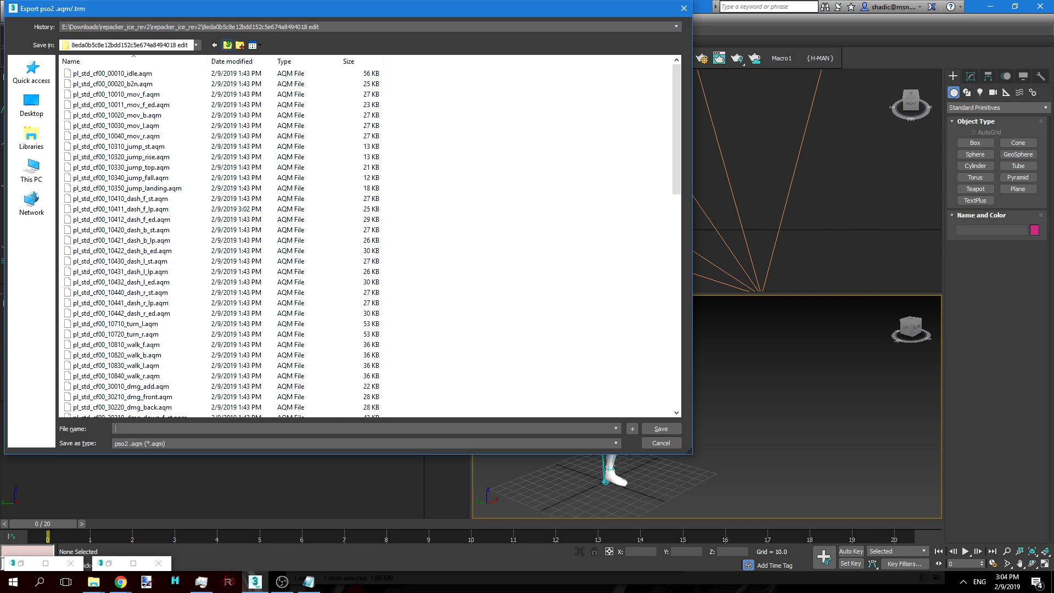
{"action": "left_click", "coordinate": [226, 45]}
{"action": "double_click", "coordinate": [134, 74]}
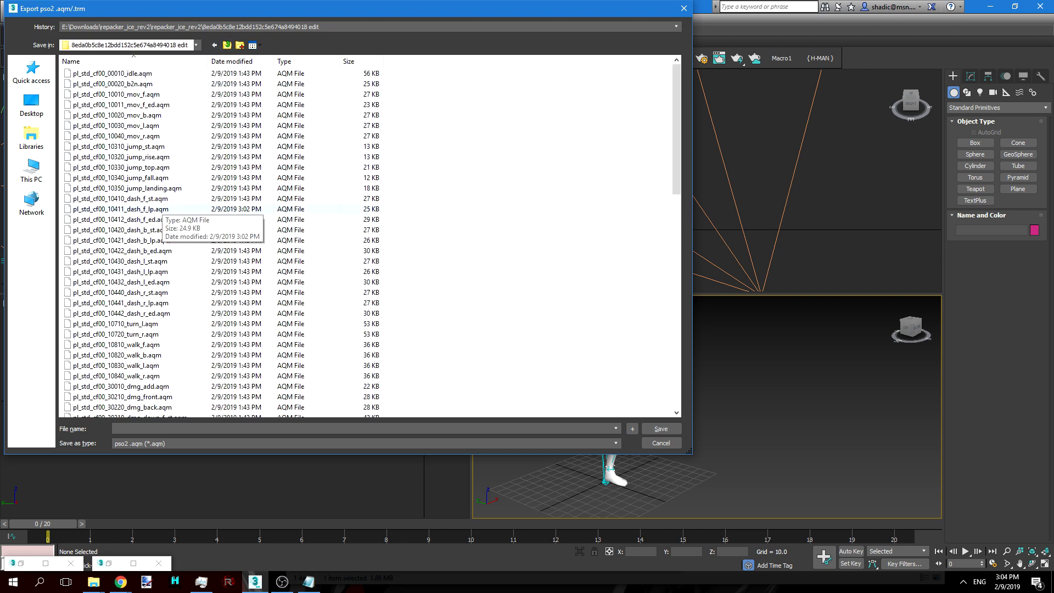
{"action": "double_click", "coordinate": [158, 209]}
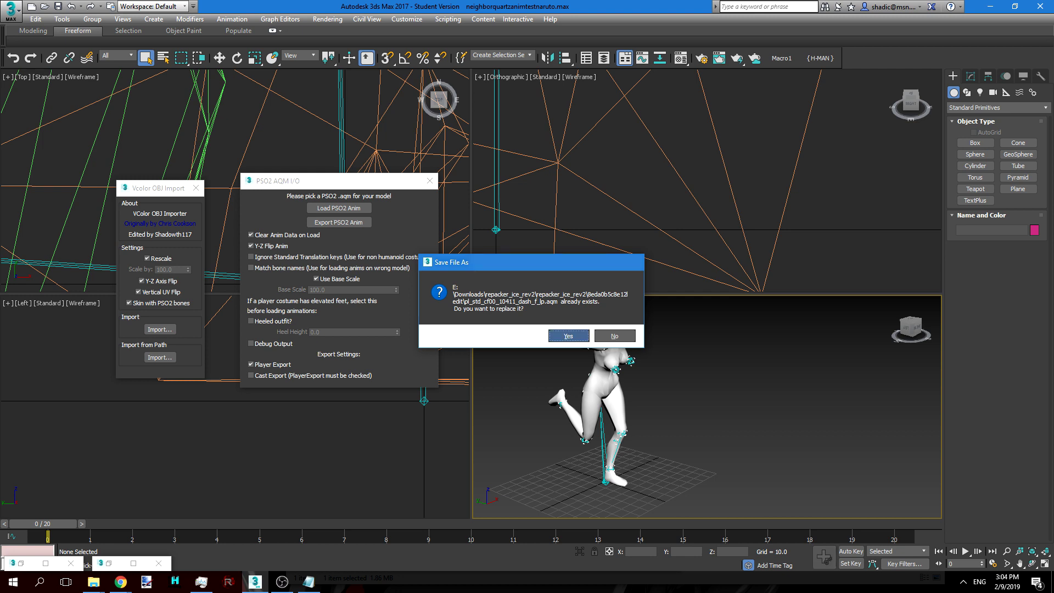
{"action": "left_click", "coordinate": [568, 335]}
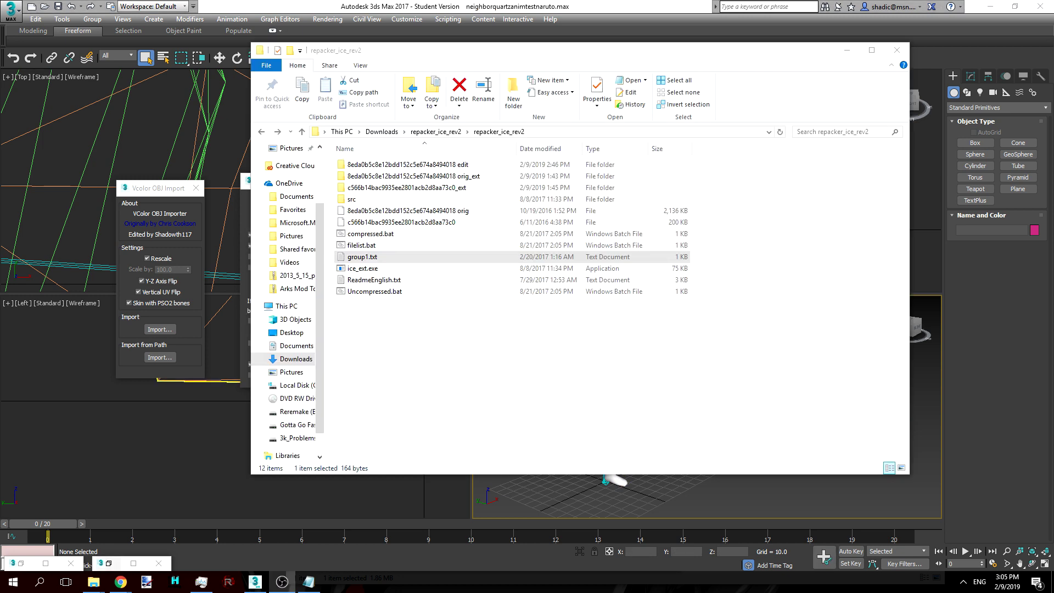
- Switch to File Explorer, examine the .rgn entry in group1.txt, and locate character_common.rgn in the 8eda0b5c8e12bdd152c5e674a8494018 edit folder
{"action": "left_click", "coordinate": [554, 362]}
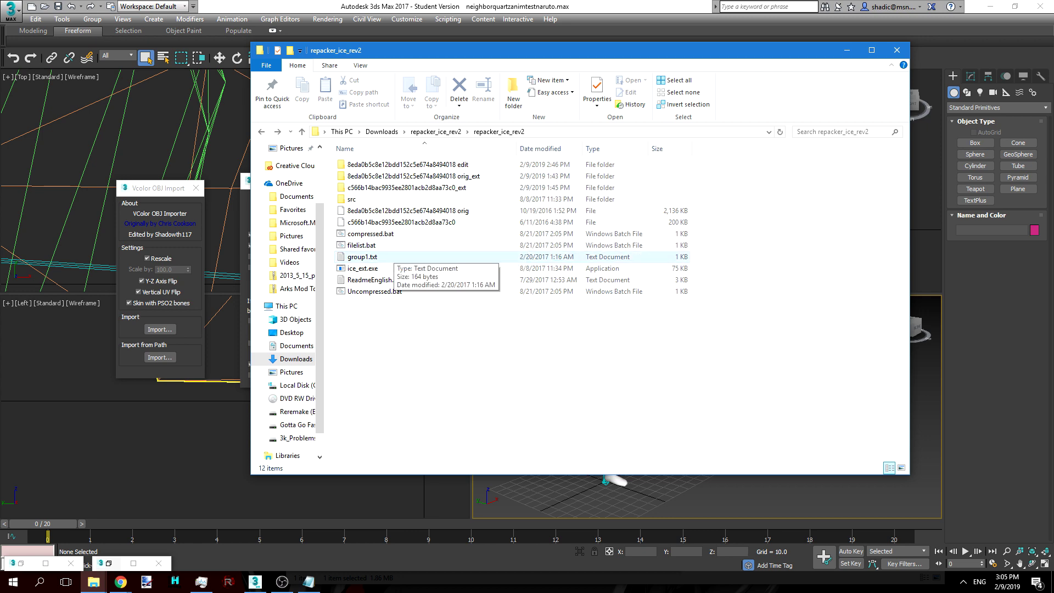
{"action": "double_click", "coordinate": [379, 257]}
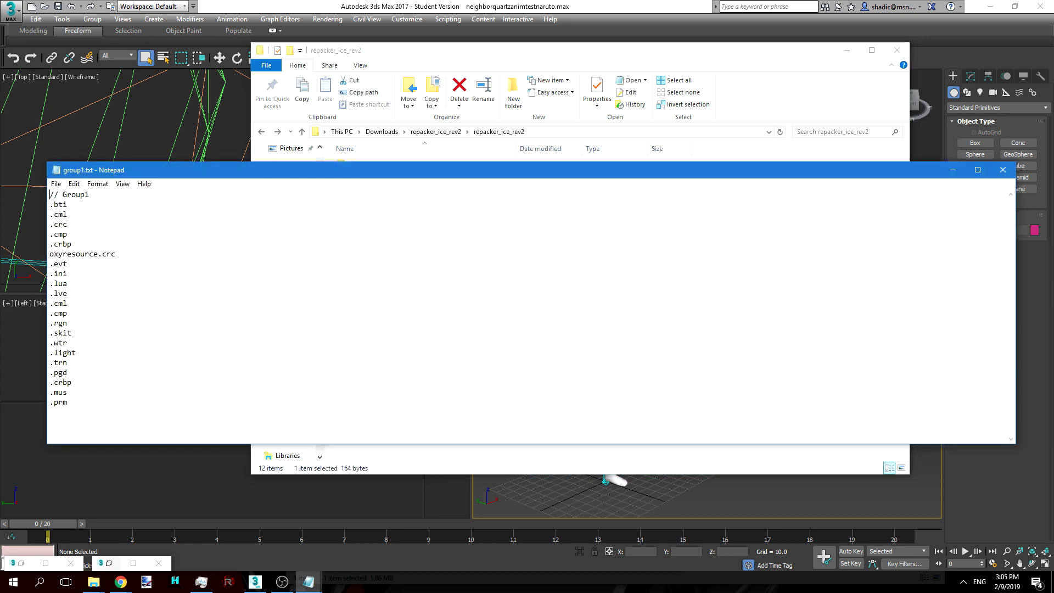
{"action": "left_click_drag", "start_coordinate": [107, 166], "coordinate": [101, 170]}
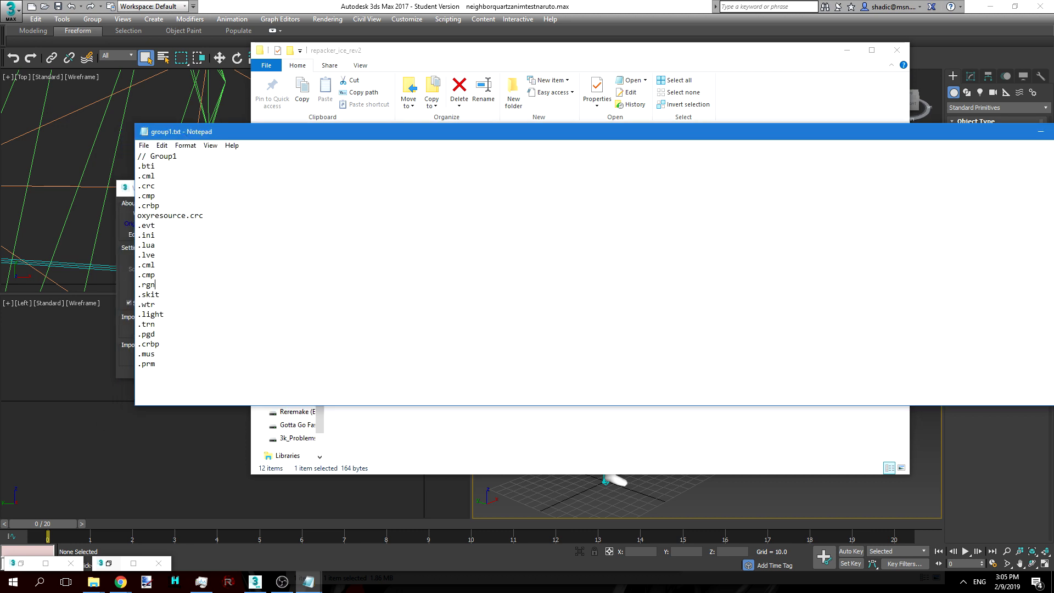
{"action": "key", "text": "shift+Left"}
{"action": "key", "text": "shift+Left"}
{"action": "key", "text": "shift+Left"}
{"action": "key", "text": "shift+Left"}
{"action": "left_click_drag", "start_coordinate": [1004, 133], "coordinate": [865, 134]}
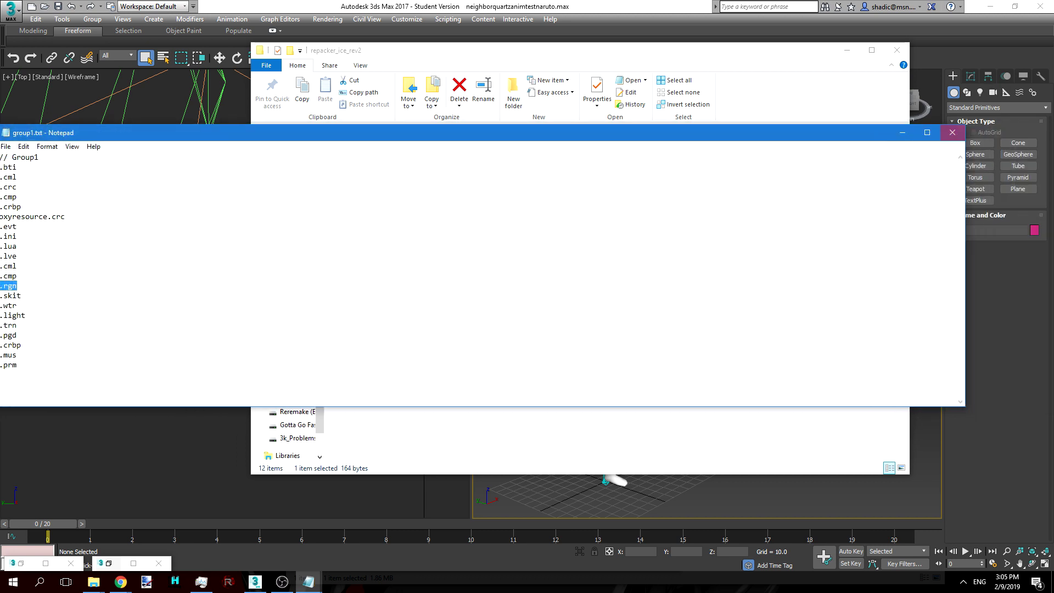
{"action": "left_click", "coordinate": [953, 133]}
{"action": "double_click", "coordinate": [407, 165]}
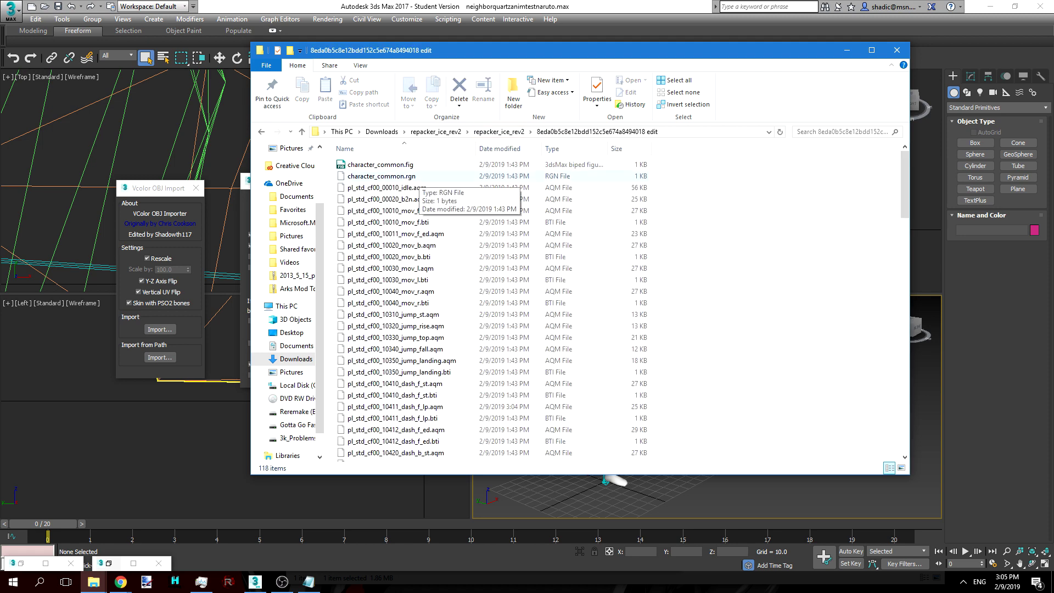
{"action": "left_click", "coordinate": [412, 176]}
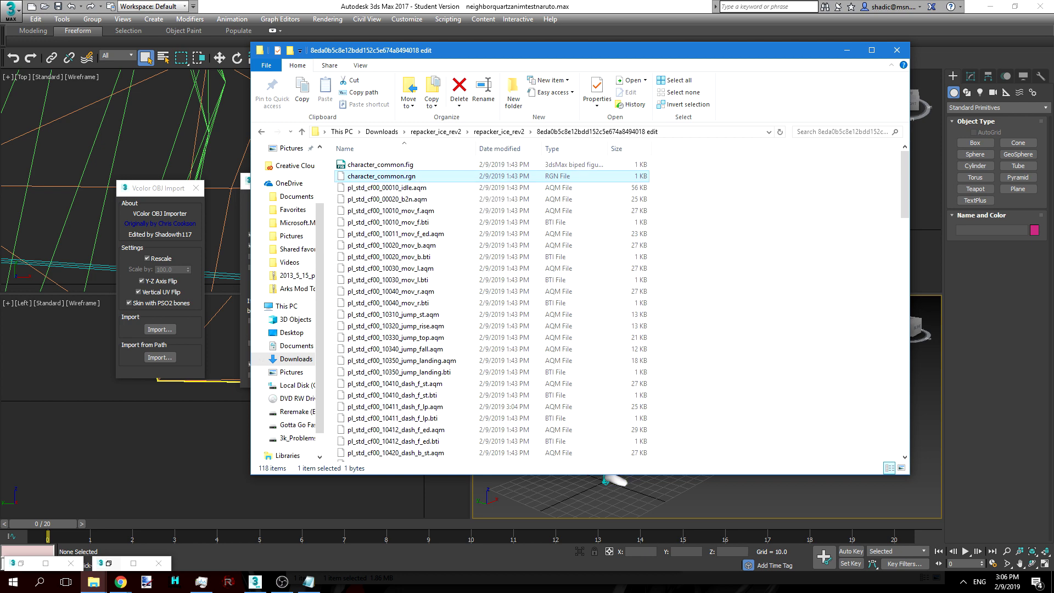
- Repack the 8eda0b5c8e12bdd152c5e674a8494018 edit folder into an ICE archive using compressed.bat in repacker_ice_rev2
{"action": "key", "text": "BackSpace"}
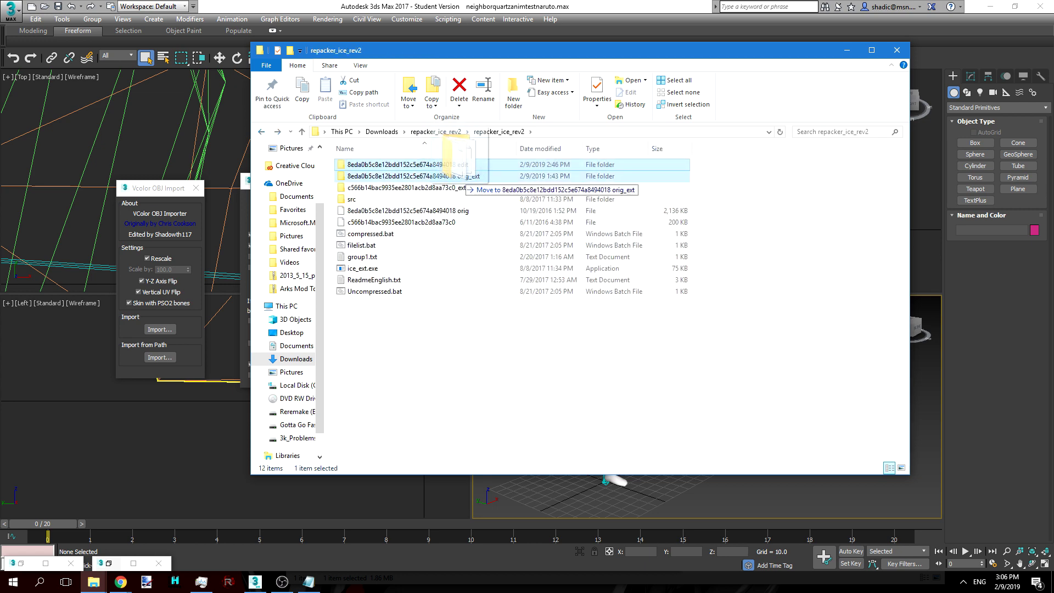
{"action": "left_click_drag", "start_coordinate": [385, 164], "coordinate": [387, 292]}
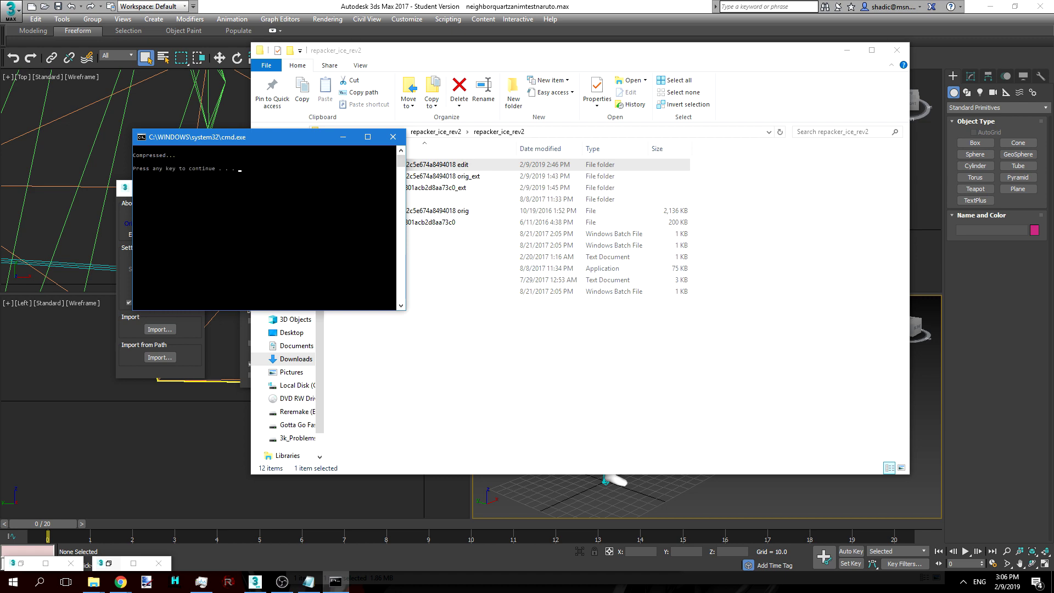
{"action": "key", "text": "Return"}
- Rename the repacked ICE file as 8eda0b5c8e12bdd152c5e674a8494018, without the edit suffix or file extension
{"action": "left_click", "coordinate": [450, 211]}
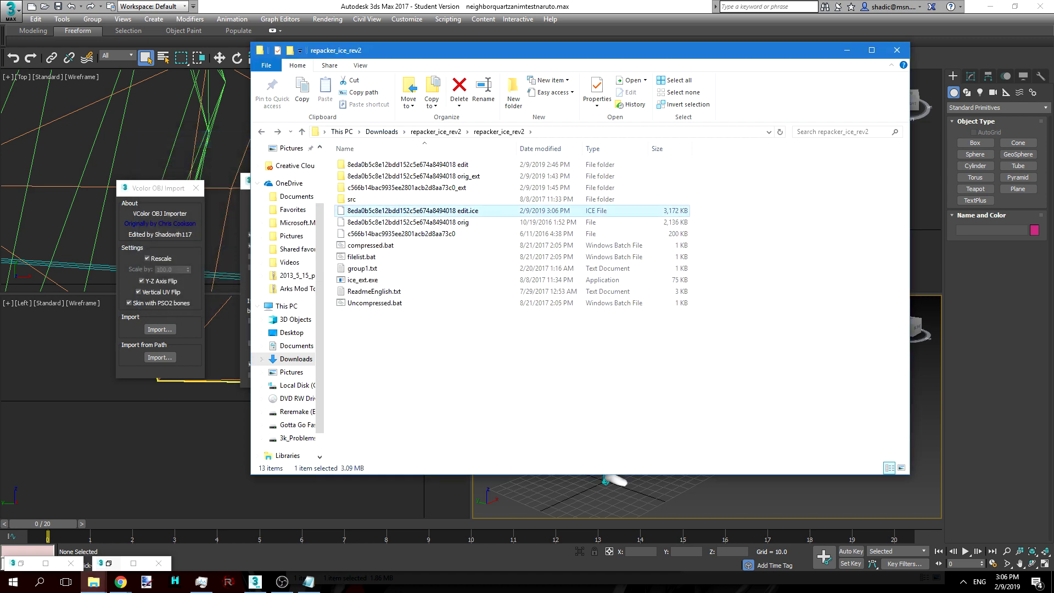
{"action": "right_click", "coordinate": [450, 211]}
{"action": "left_click", "coordinate": [220, 475]}
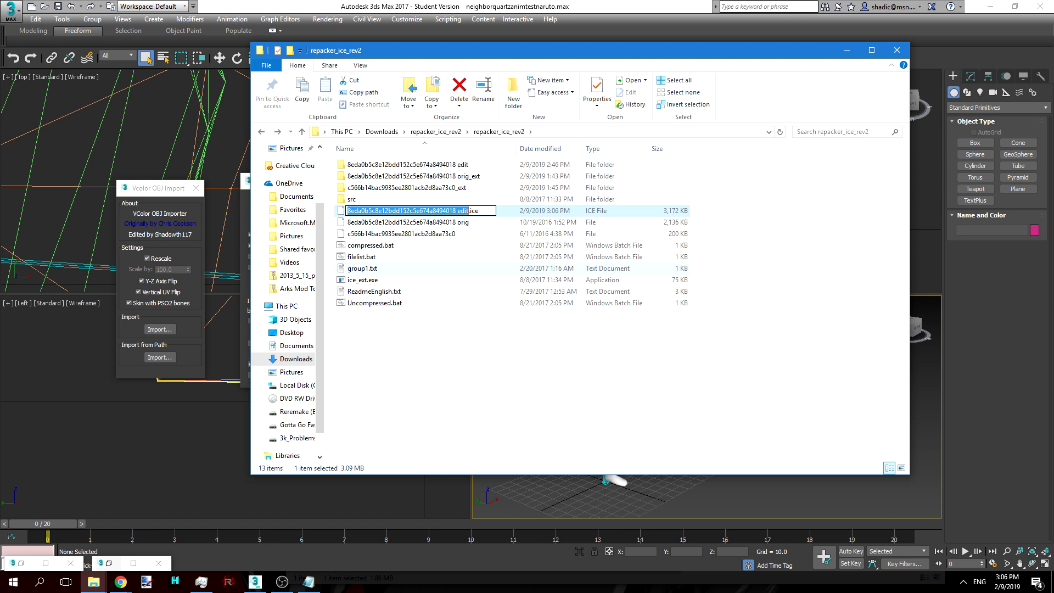
{"action": "key", "text": "End"}
{"action": "key", "text": "BackSpace"}
{"action": "key", "text": "BackSpace"}
{"action": "key", "text": "BackSpace"}
{"action": "key", "text": "BackSpace"}
{"action": "key", "text": "BackSpace"}
{"action": "key", "text": "BackSpace"}
{"action": "key", "text": "BackSpace"}
{"action": "key", "text": "BackSpace"}
{"action": "key", "text": "BackSpace"}
{"action": "key", "text": "Return"}
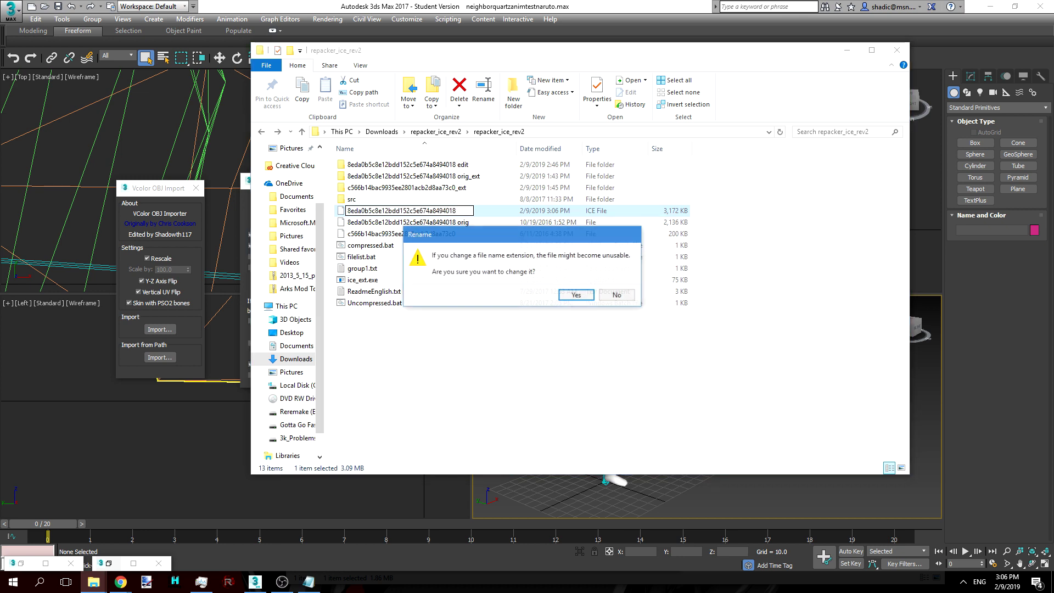
{"action": "key", "text": "Return"}
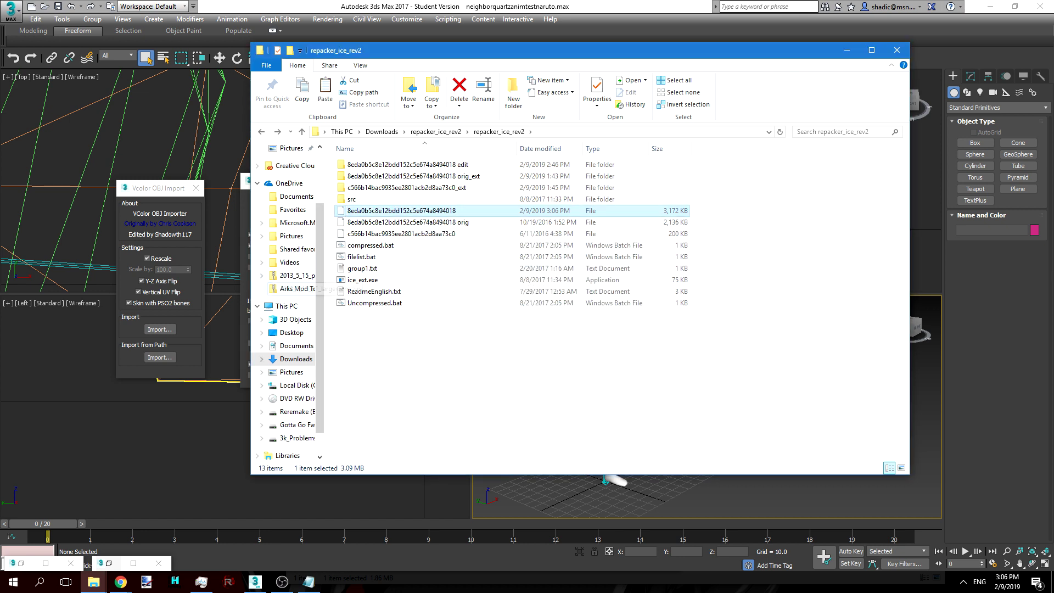
- Move the renamed archive into the RedirectToggle mod's data\win32 folder, replacing the existing file
{"action": "left_click", "coordinate": [93, 582]}
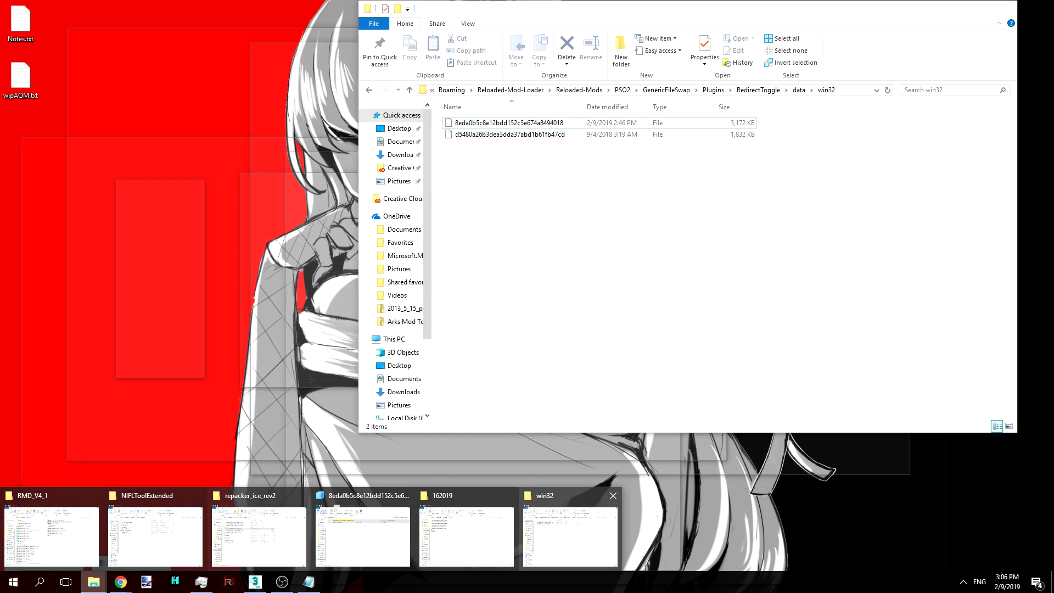
{"action": "left_click", "coordinate": [570, 532]}
{"action": "key", "text": "ctrl+v"}
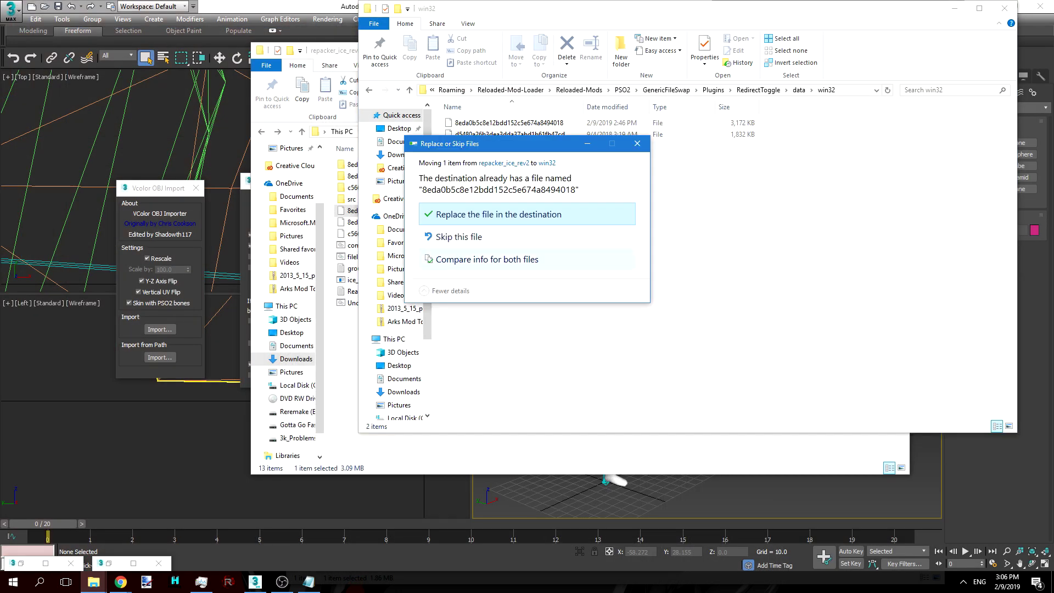
{"action": "left_click", "coordinate": [498, 214]}
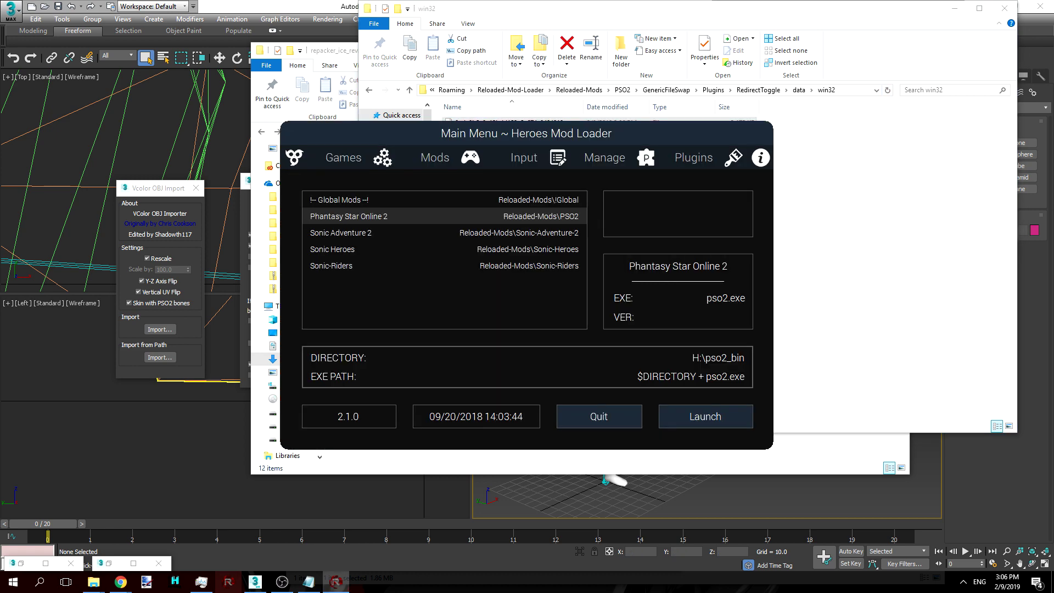
- Switch to the Heroes Mod Loader and launch Phantasy Star Online 2
{"action": "left_click", "coordinate": [705, 417]}
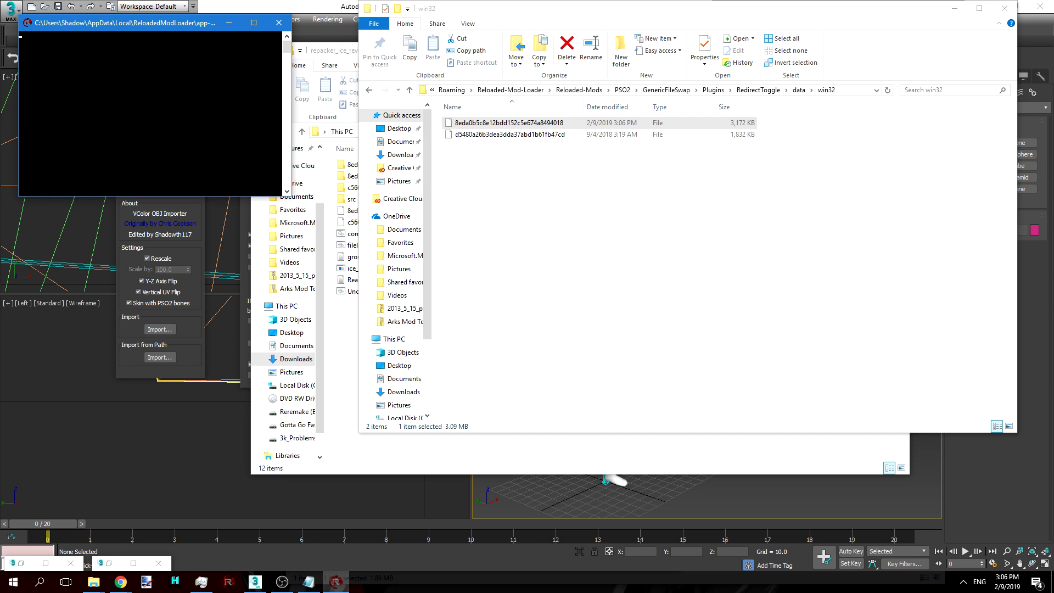